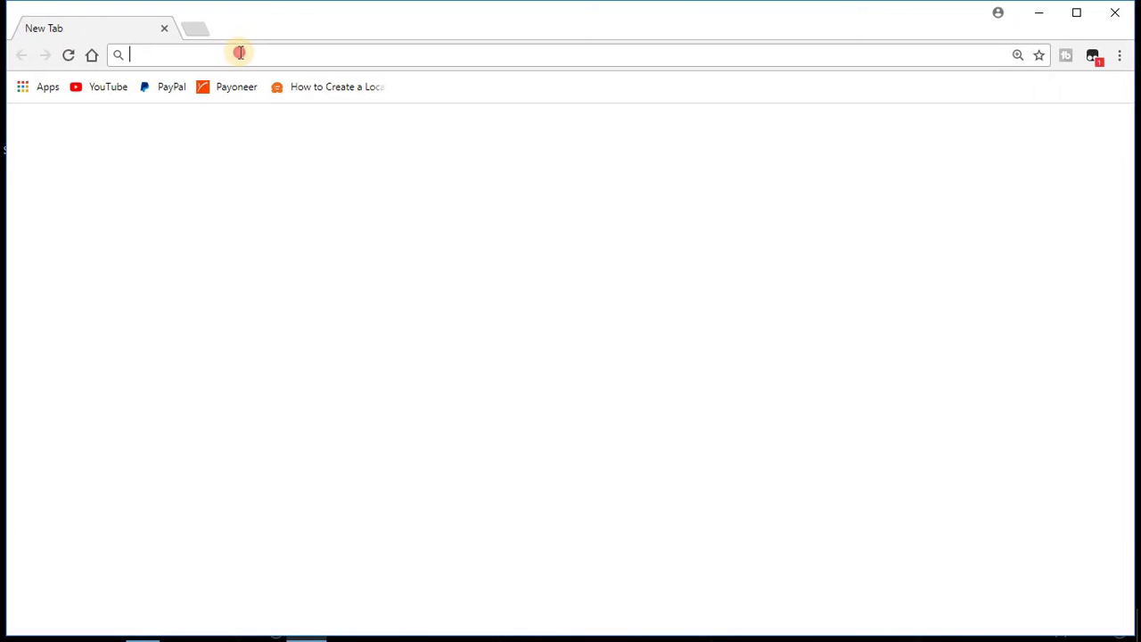
Maximize Chrome and load designevo.com from the 'de' address-bar suggestion.
{"action": "left_click", "coordinate": [1076, 13]}
{"action": "type", "text": "designevo.com"}
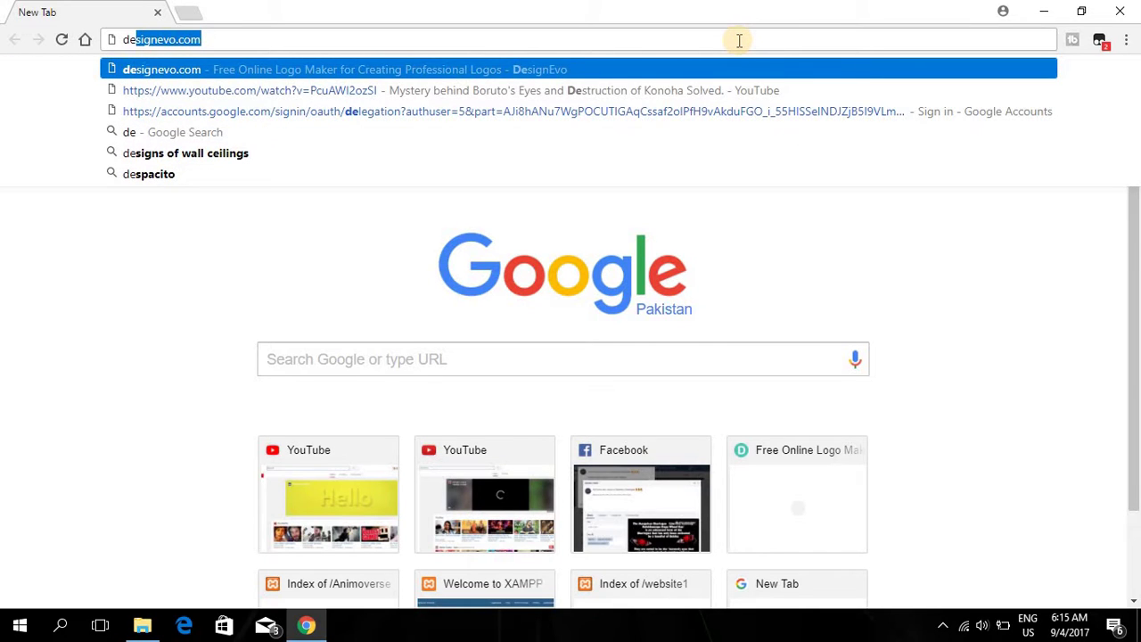
{"action": "key", "text": "Return"}
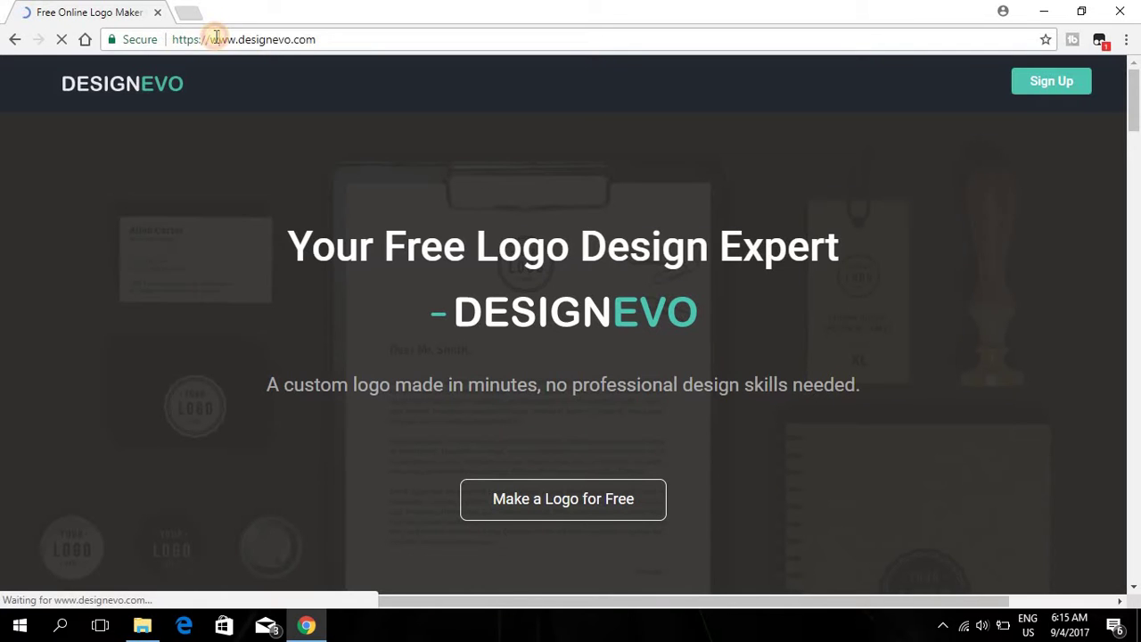
Check the site address and the homepage heading once the DesignEvo landing page loads.
{"action": "left_click", "coordinate": [219, 39]}
{"action": "left_click_drag", "start_coordinate": [346, 40], "coordinate": [212, 64]}
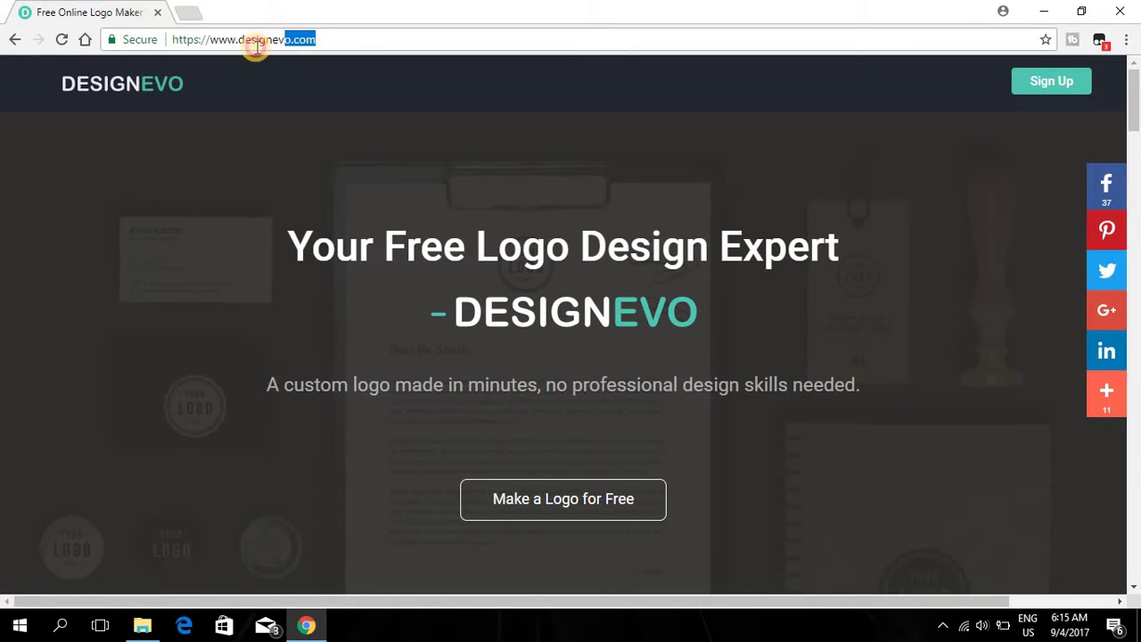
{"action": "left_click", "coordinate": [207, 109]}
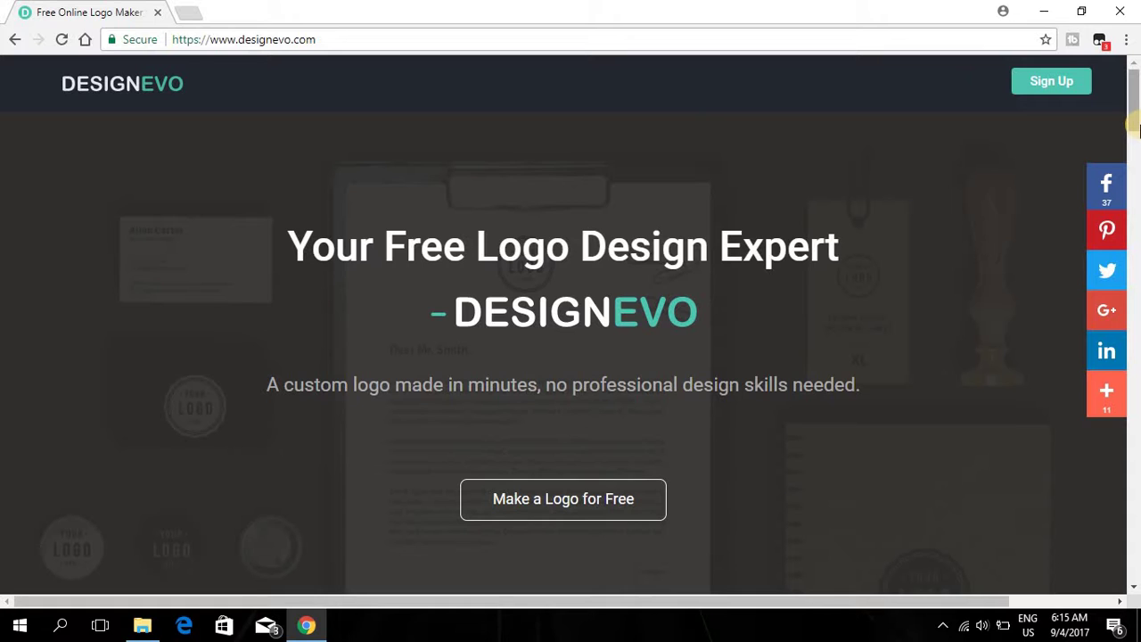
{"action": "mouse_move", "coordinate": [1134, 120]}
{"action": "left_mouse_down"}
{"action": "mouse_move", "coordinate": [1119, 542]}
{"action": "mouse_move", "coordinate": [1135, 105]}
{"action": "left_mouse_up"}
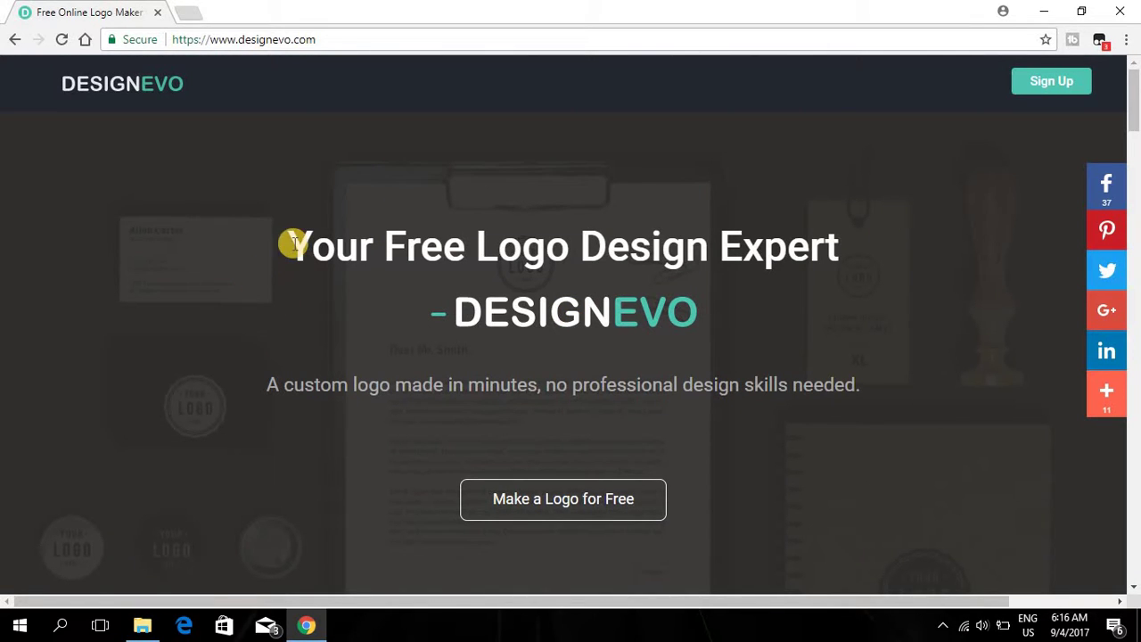
{"action": "left_click", "coordinate": [334, 239]}
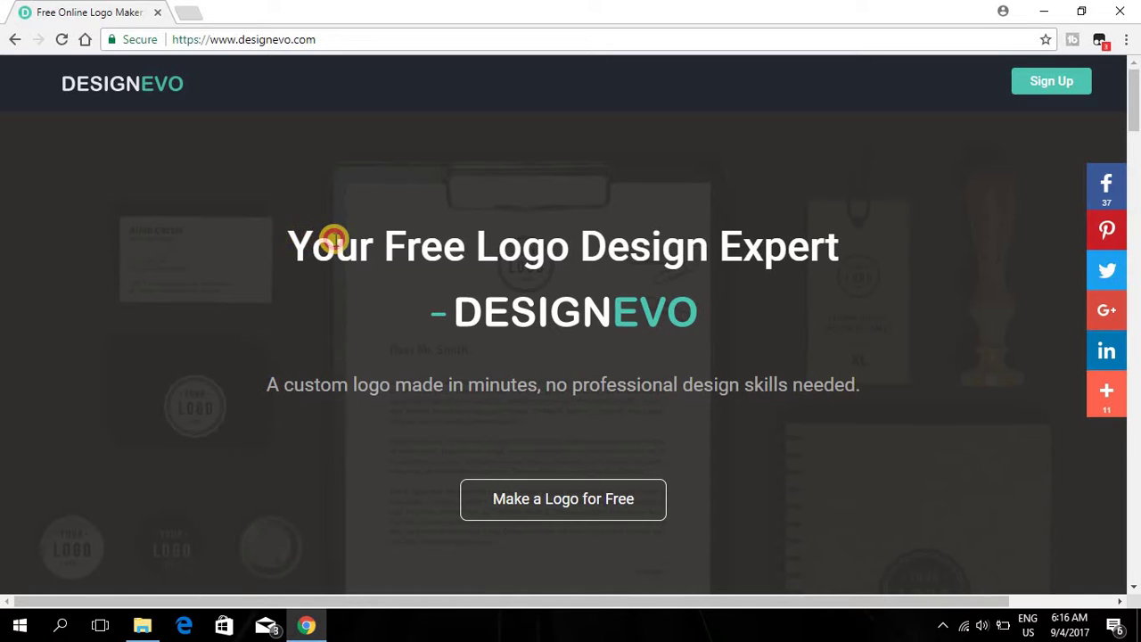
{"action": "left_click_drag", "start_coordinate": [333, 239], "coordinate": [420, 280]}
{"action": "left_click", "coordinate": [422, 283]}
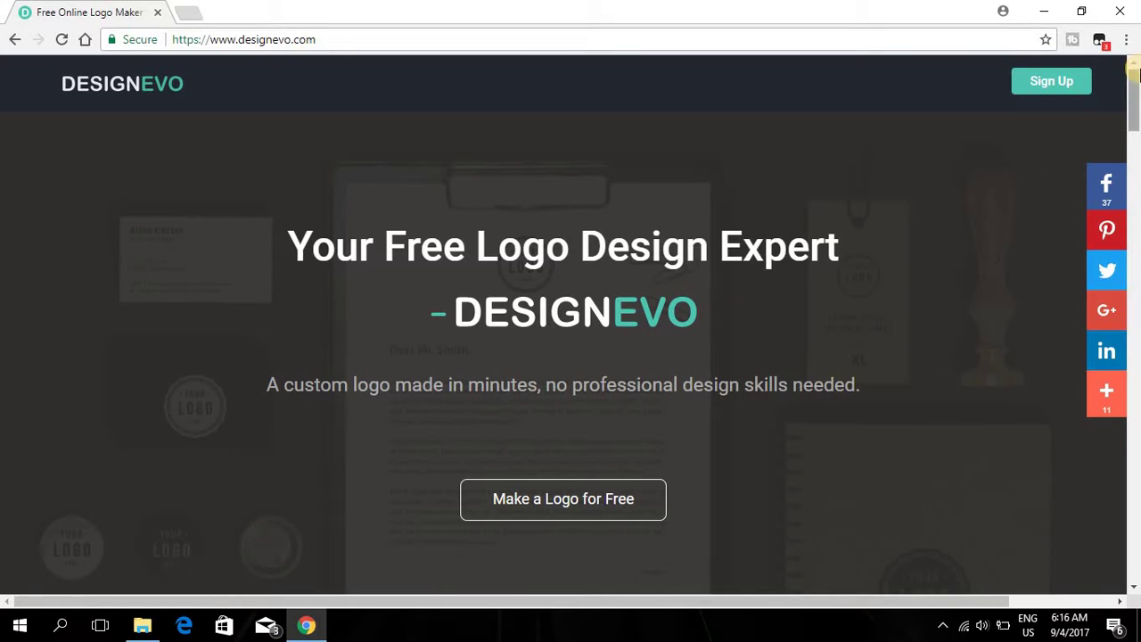
Start a logo via 'Make a Logo for Free' and confirm the 500 x 500 px canvas size.
{"action": "scroll", "coordinate": [718, 221], "scroll_direction": "down", "scroll_amount": 3}
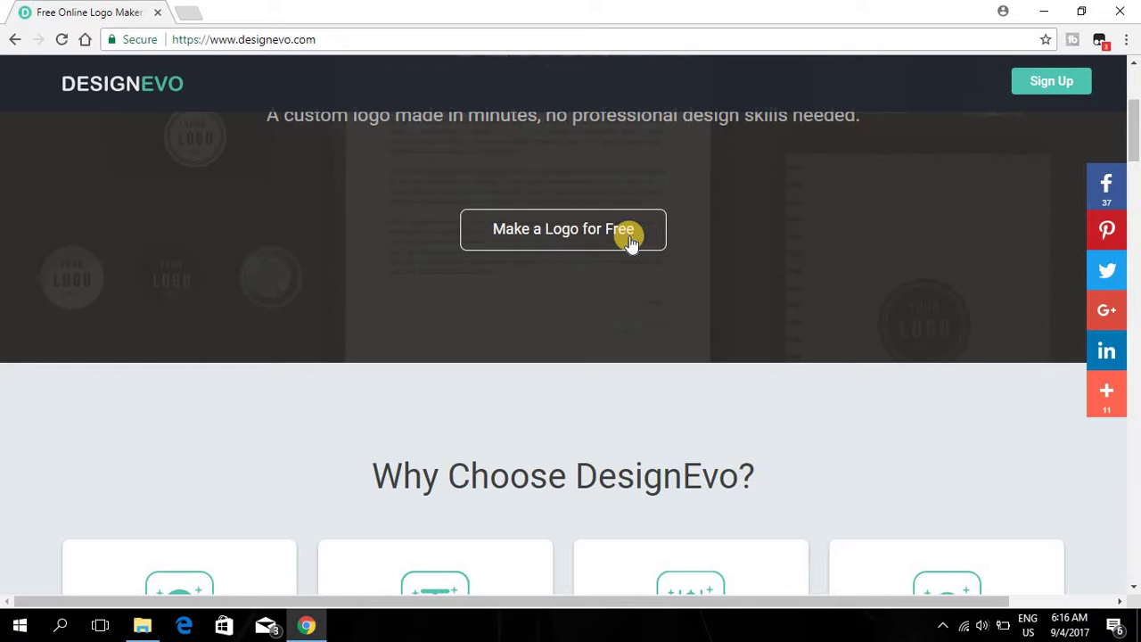
{"action": "left_click", "coordinate": [609, 239]}
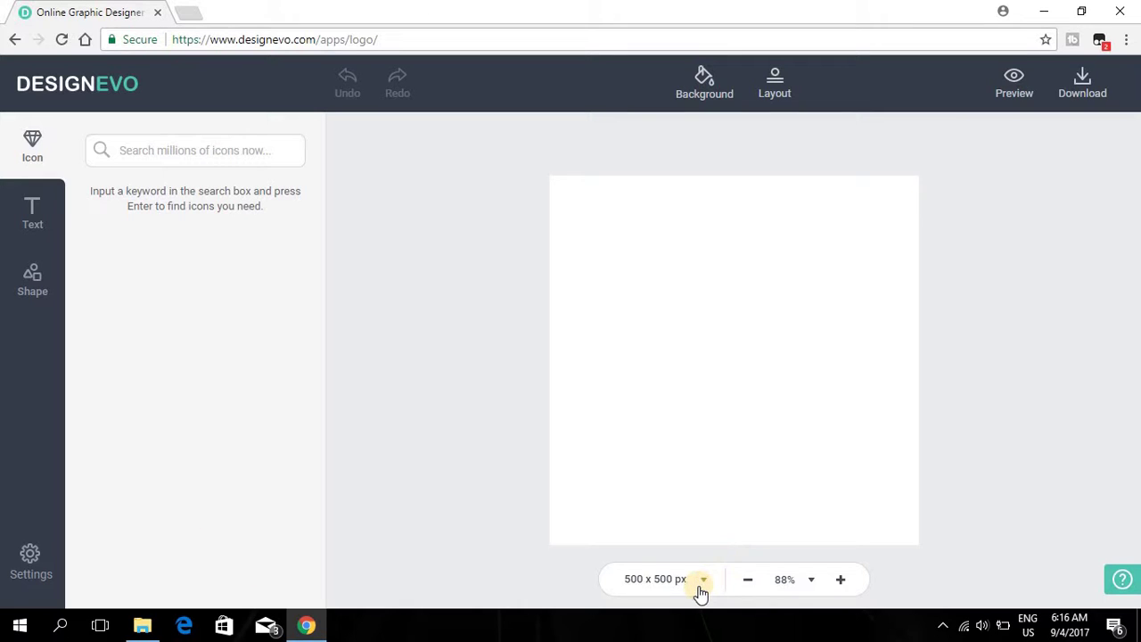
{"action": "left_click", "coordinate": [701, 587]}
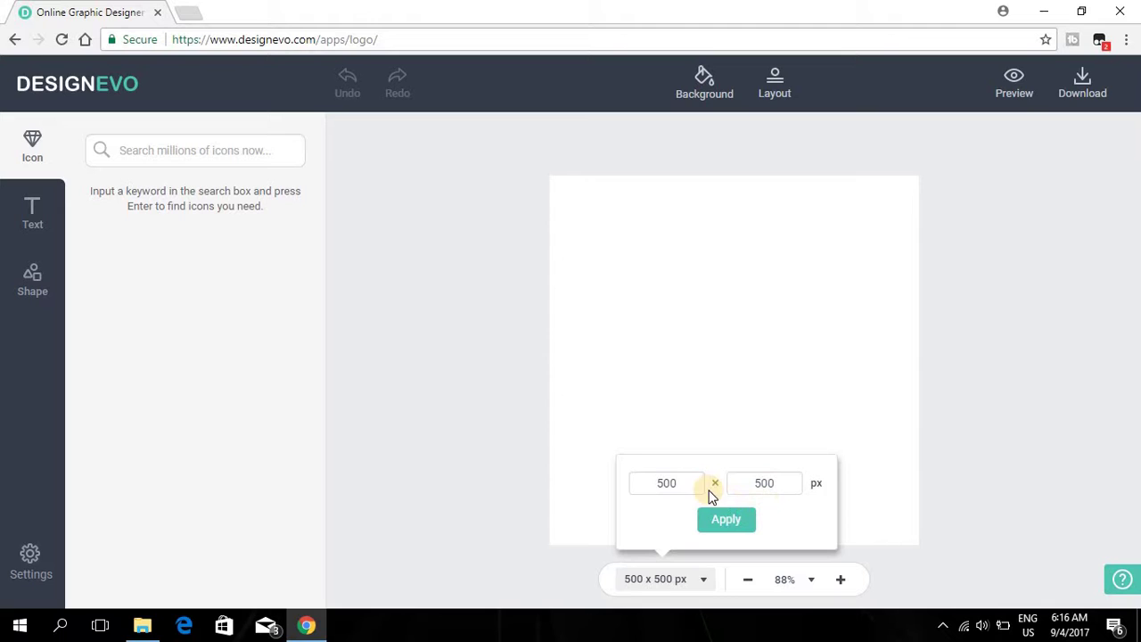
{"action": "left_click_drag", "start_coordinate": [675, 482], "coordinate": [658, 484]}
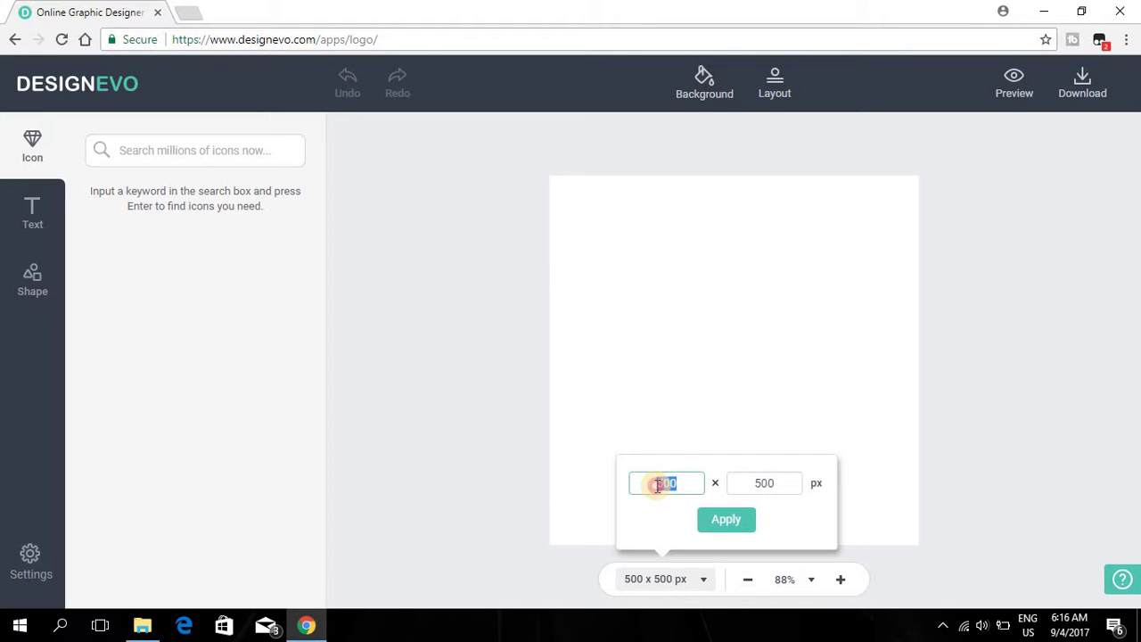
{"action": "left_click_drag", "start_coordinate": [763, 483], "coordinate": [789, 484]}
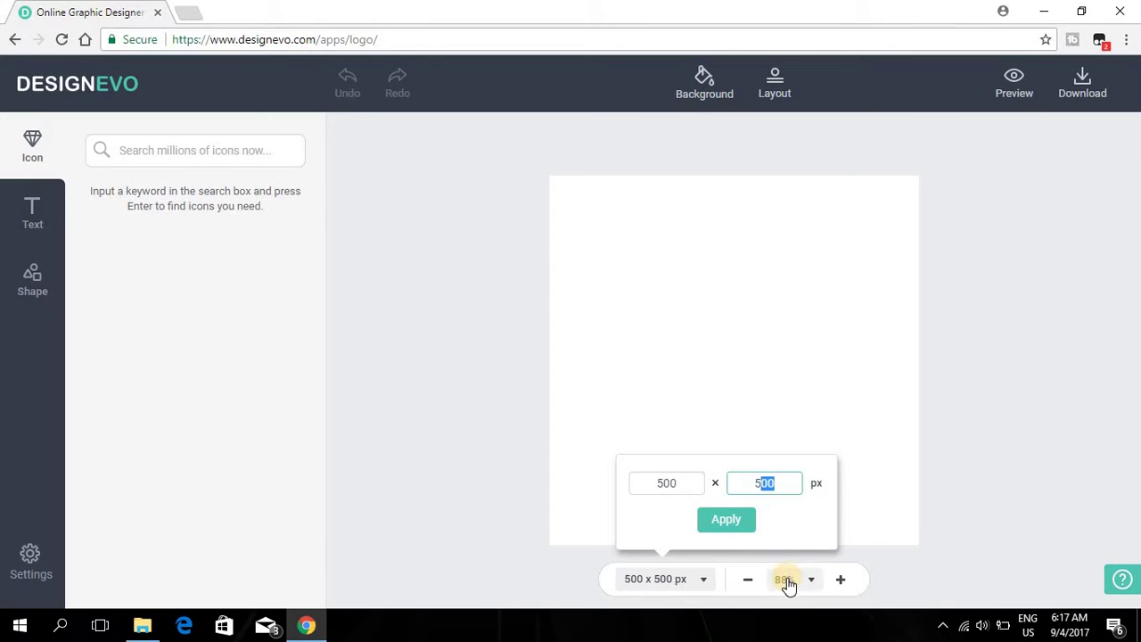
{"action": "left_click", "coordinate": [928, 522]}
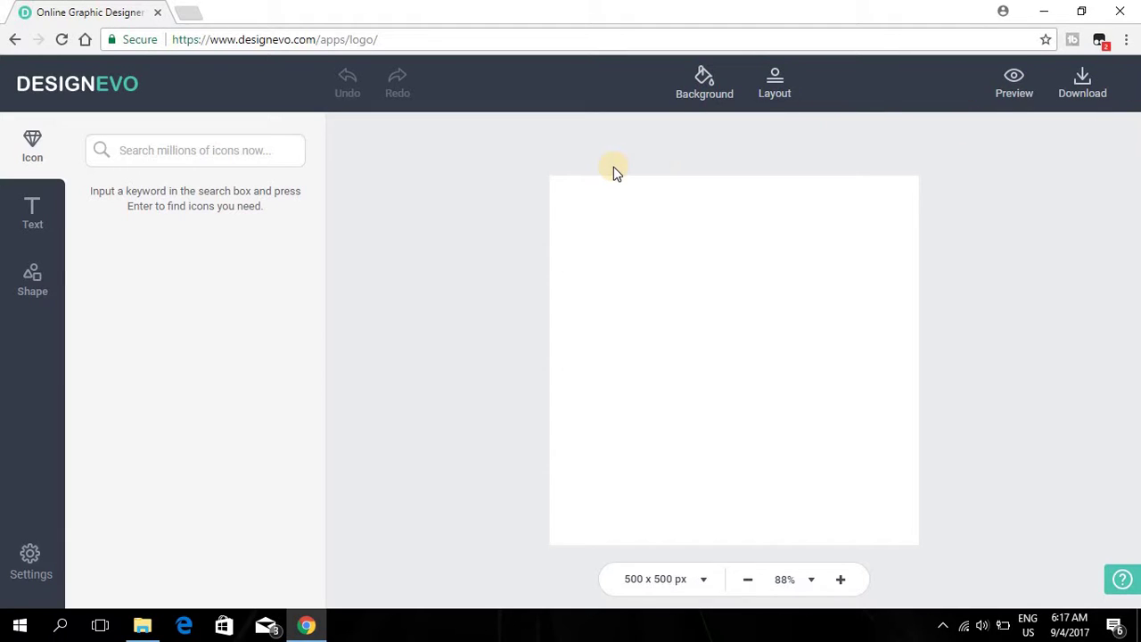
Try a solid teal background colour, then switch the background to a gradient fill.
{"action": "left_click", "coordinate": [704, 85]}
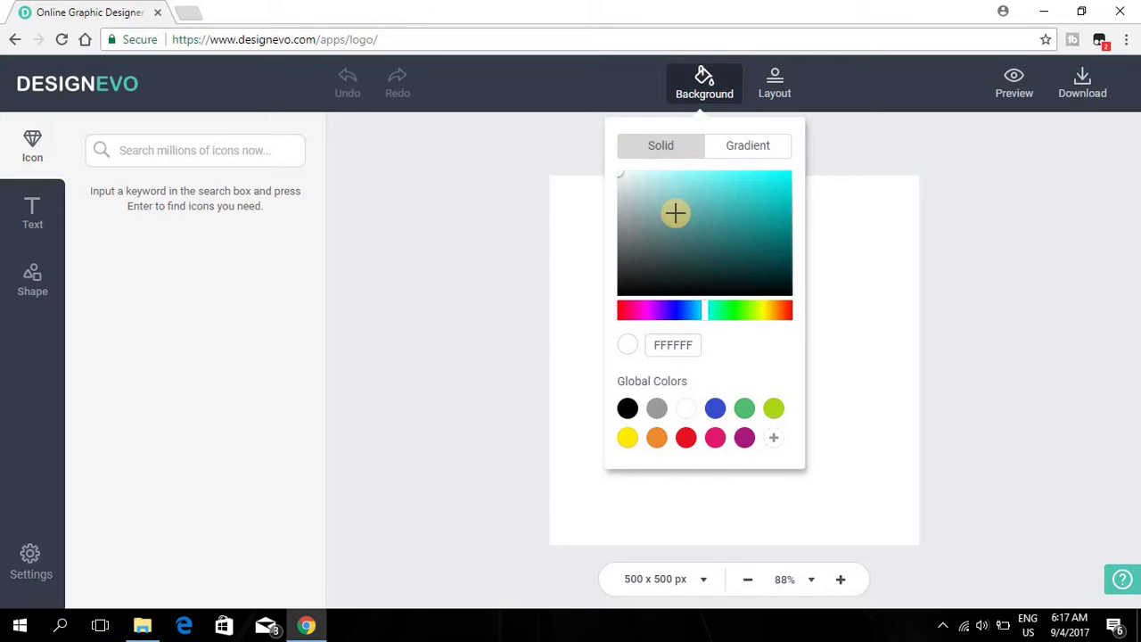
{"action": "left_click_drag", "start_coordinate": [720, 237], "coordinate": [789, 196]}
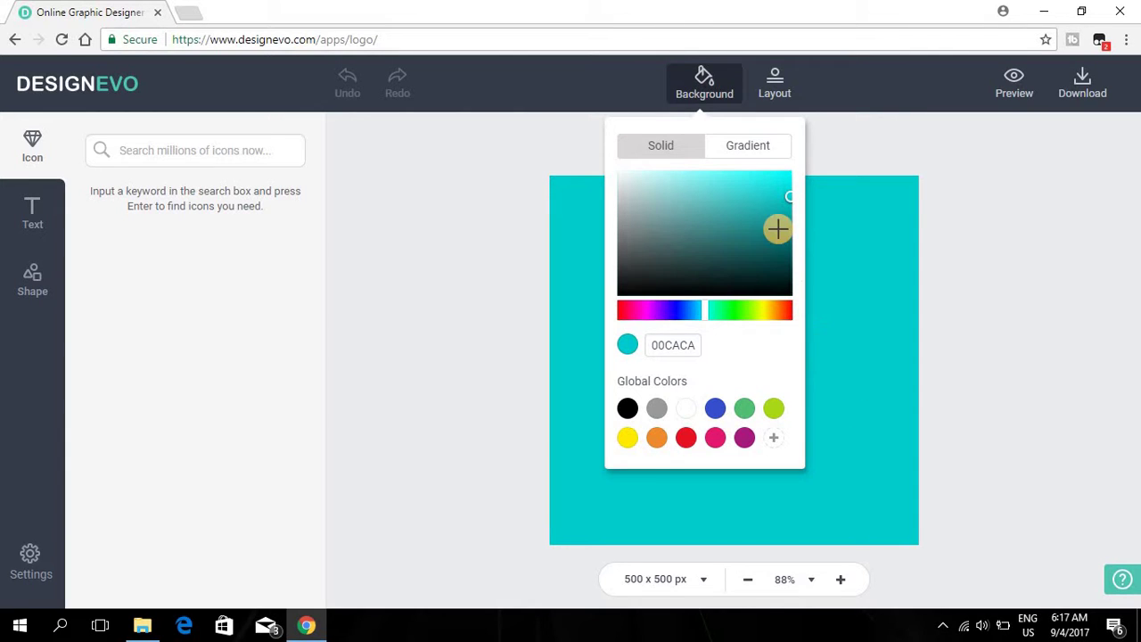
{"action": "mouse_move", "coordinate": [705, 219]}
{"action": "left_mouse_down"}
{"action": "mouse_move", "coordinate": [830, 252]}
{"action": "mouse_move", "coordinate": [664, 283]}
{"action": "left_mouse_up"}
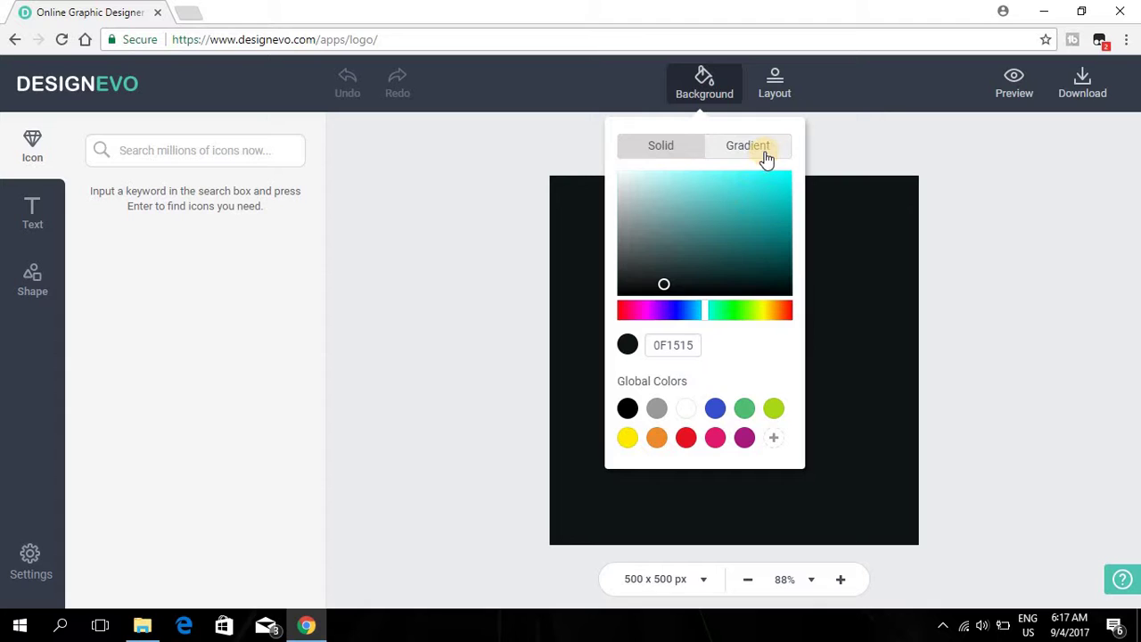
{"action": "left_click", "coordinate": [759, 149]}
Set the background gradient from bright blue 00AFFF at top to black 000000 at bottom.
{"action": "mouse_move", "coordinate": [731, 237]}
{"action": "left_mouse_down"}
{"action": "mouse_move", "coordinate": [798, 251]}
{"action": "mouse_move", "coordinate": [789, 192]}
{"action": "left_mouse_up"}
{"action": "left_click", "coordinate": [679, 331]}
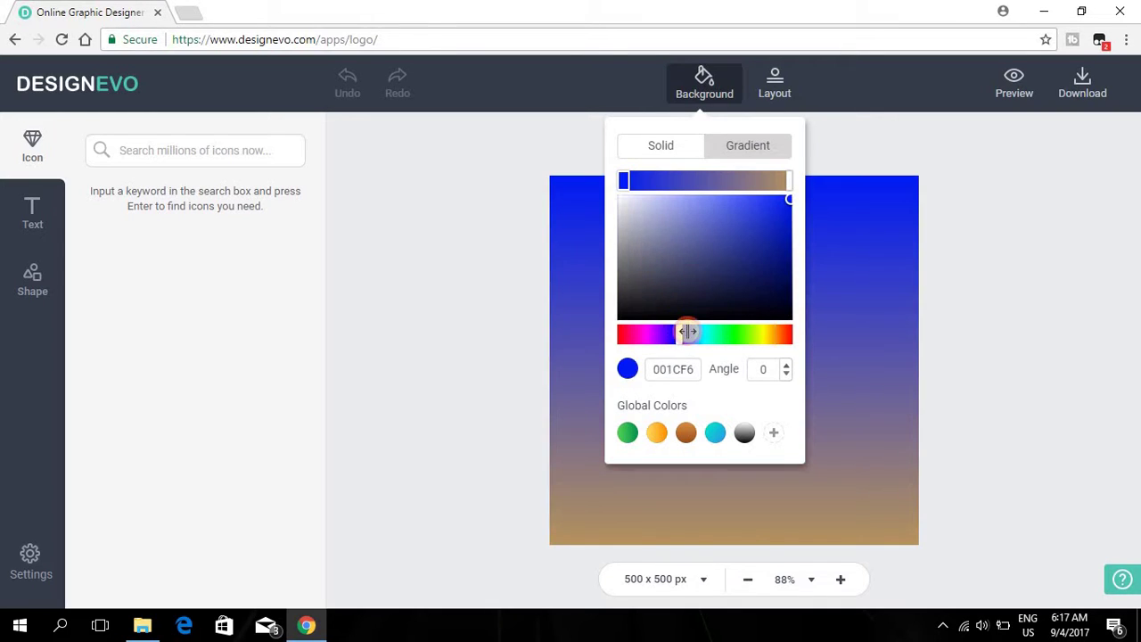
{"action": "left_click_drag", "start_coordinate": [679, 331], "coordinate": [695, 332]}
{"action": "left_click_drag", "start_coordinate": [700, 262], "coordinate": [743, 223]}
{"action": "left_click_drag", "start_coordinate": [795, 187], "coordinate": [825, 185]}
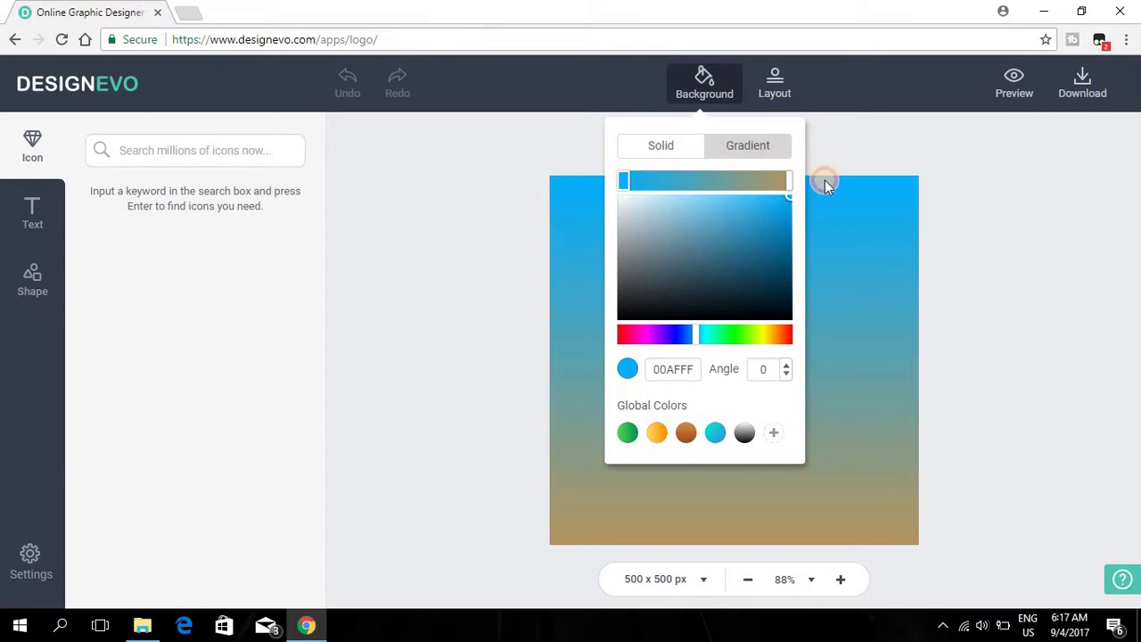
{"action": "left_click", "coordinate": [786, 181]}
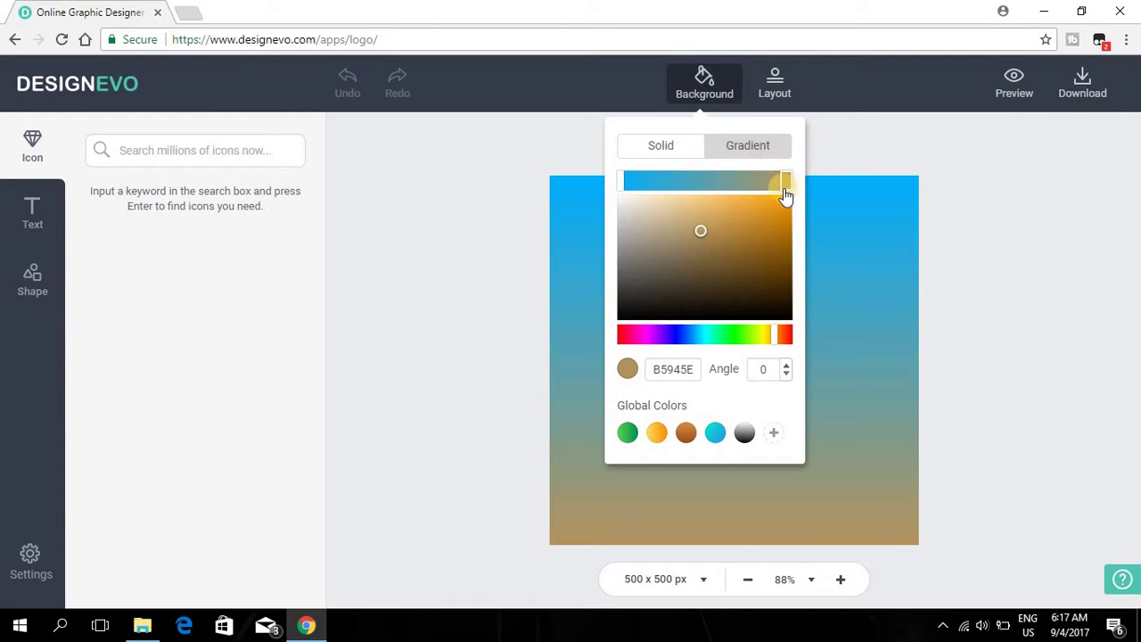
{"action": "mouse_move", "coordinate": [753, 234]}
{"action": "left_mouse_down"}
{"action": "mouse_move", "coordinate": [754, 267]}
{"action": "mouse_move", "coordinate": [630, 334]}
{"action": "left_mouse_up"}
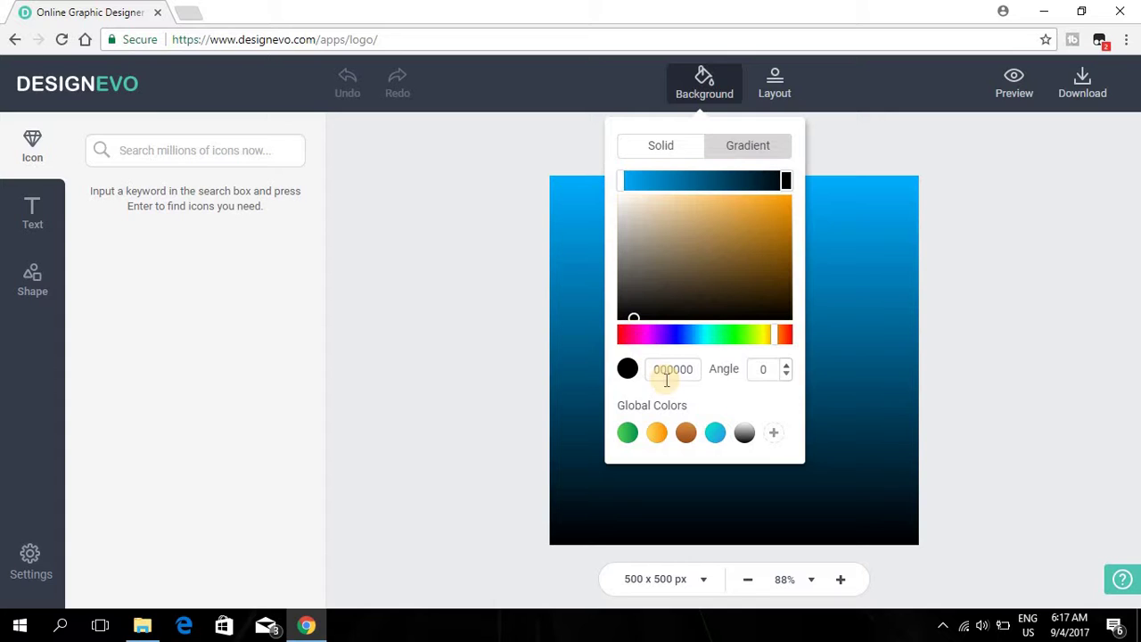
{"action": "left_click", "coordinate": [879, 226]}
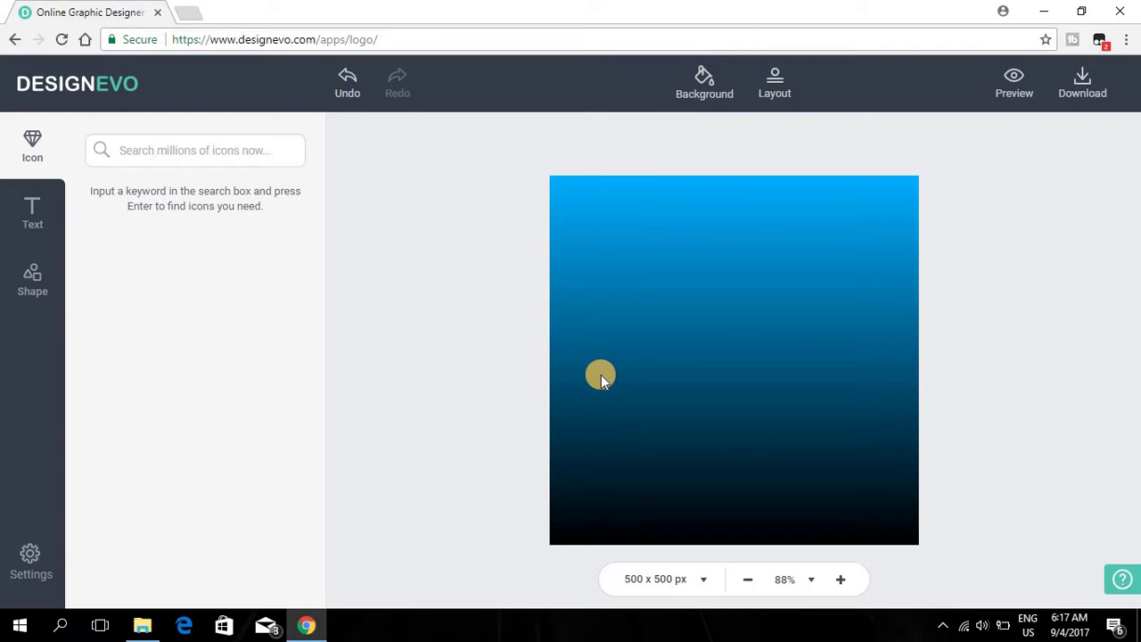
Search the icon library for 'mobile' and load more phone icon results.
{"action": "left_click", "coordinate": [154, 153]}
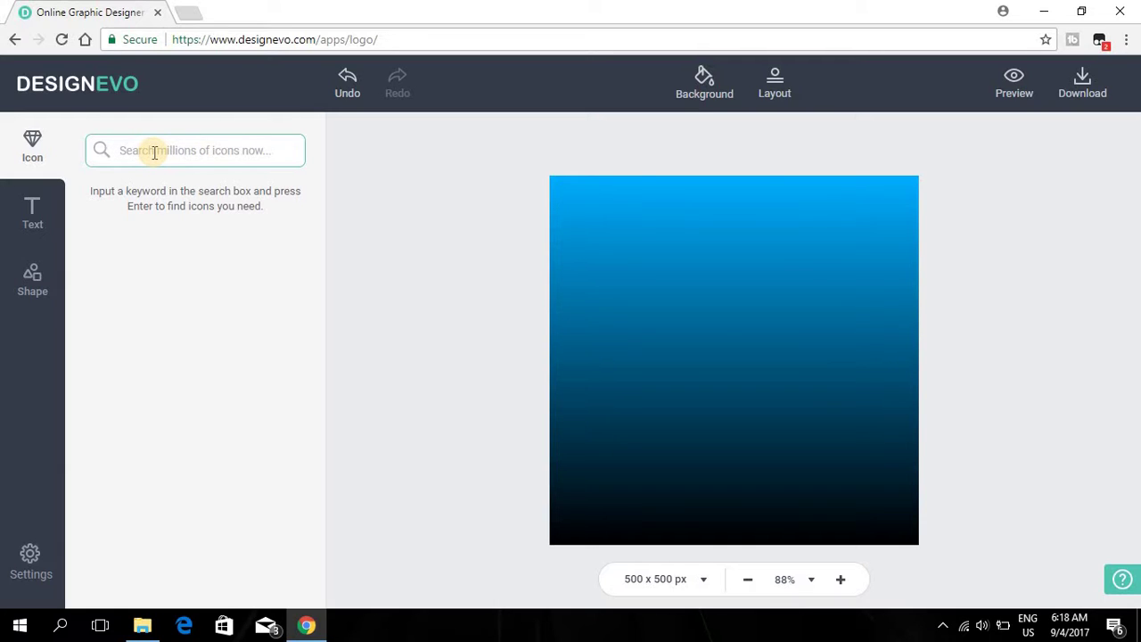
{"action": "type", "text": "mobile"}
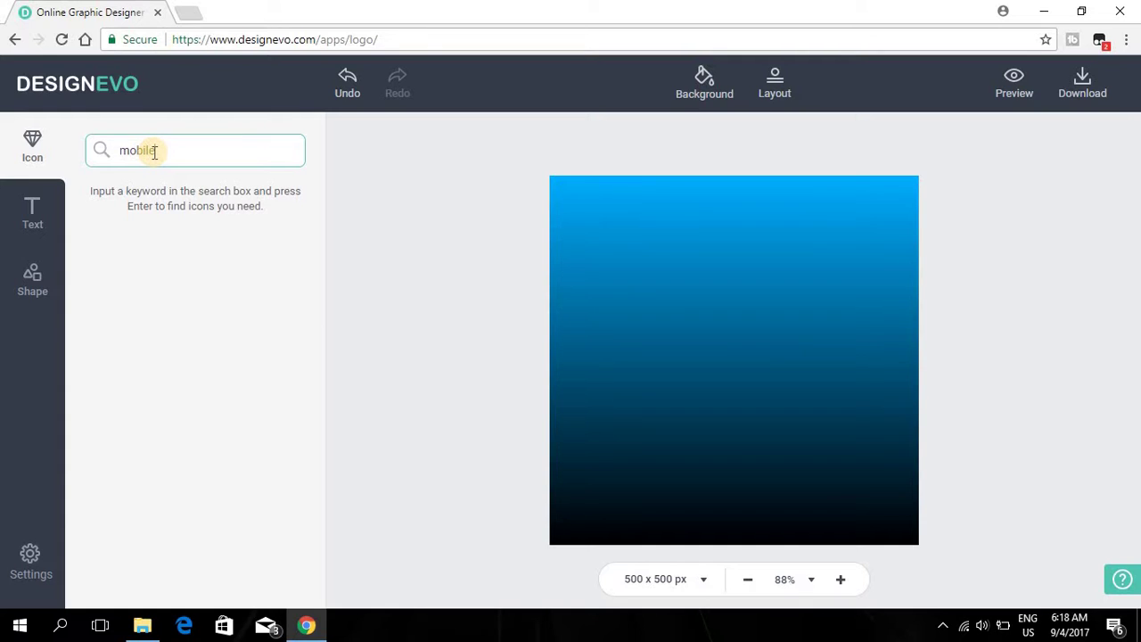
{"action": "key", "text": "Return"}
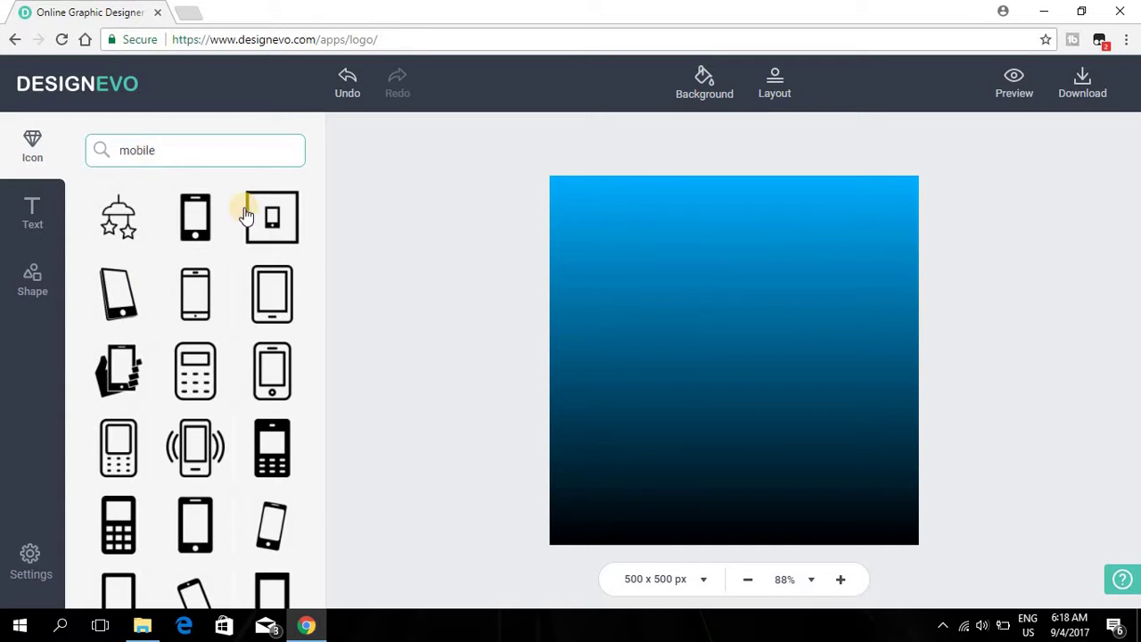
{"action": "left_click_drag", "start_coordinate": [316, 250], "coordinate": [290, 564]}
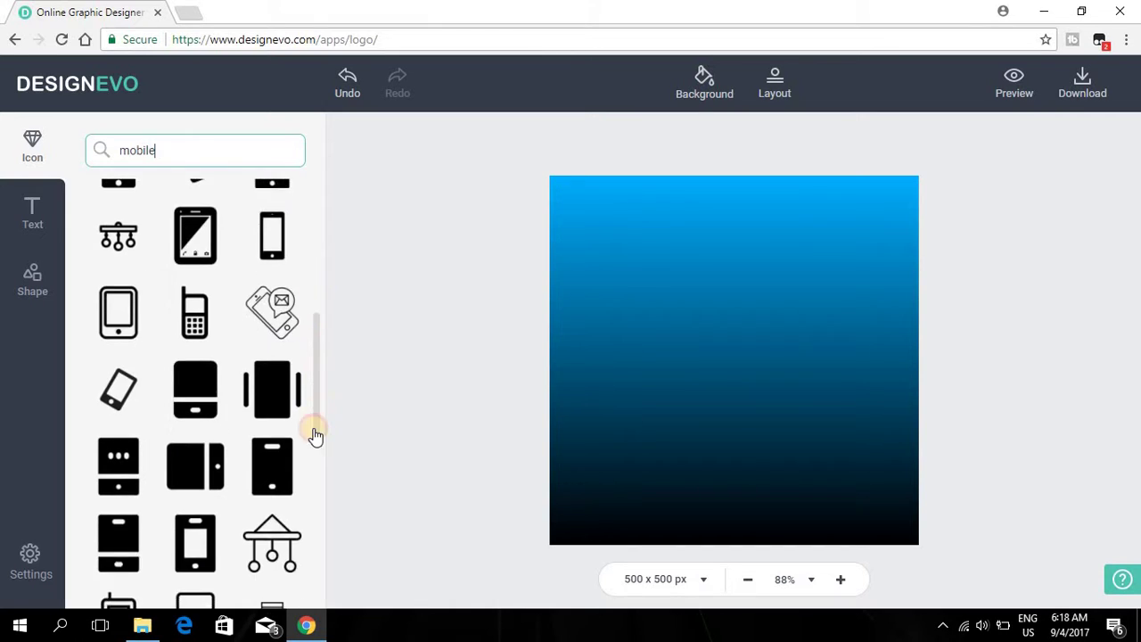
{"action": "left_click", "coordinate": [255, 563]}
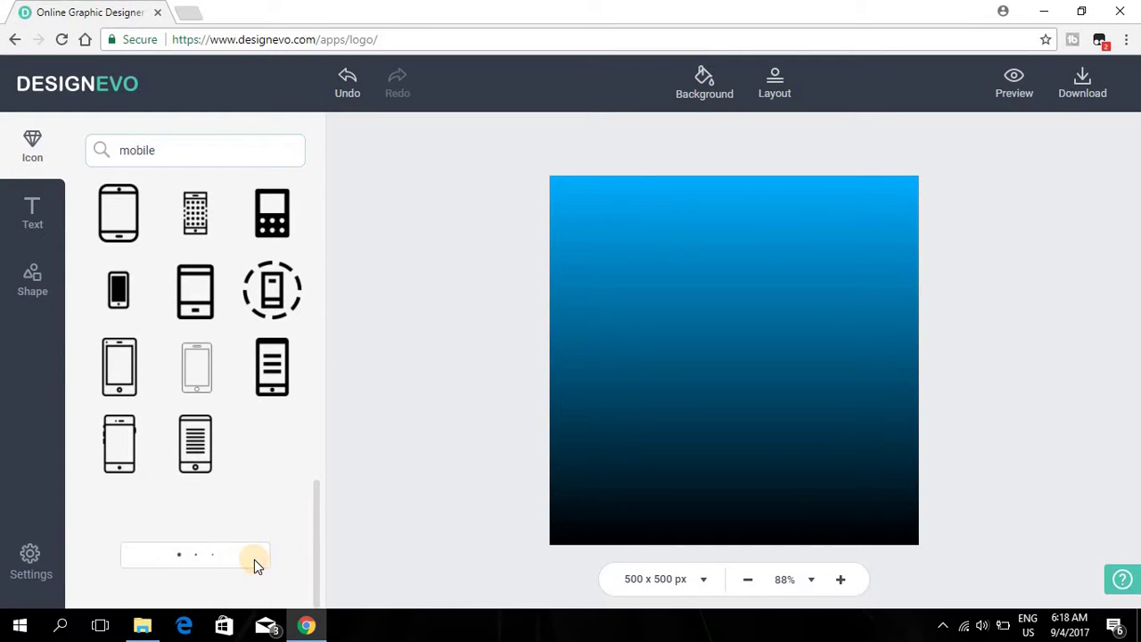
{"action": "left_click_drag", "start_coordinate": [317, 533], "coordinate": [332, 501]}
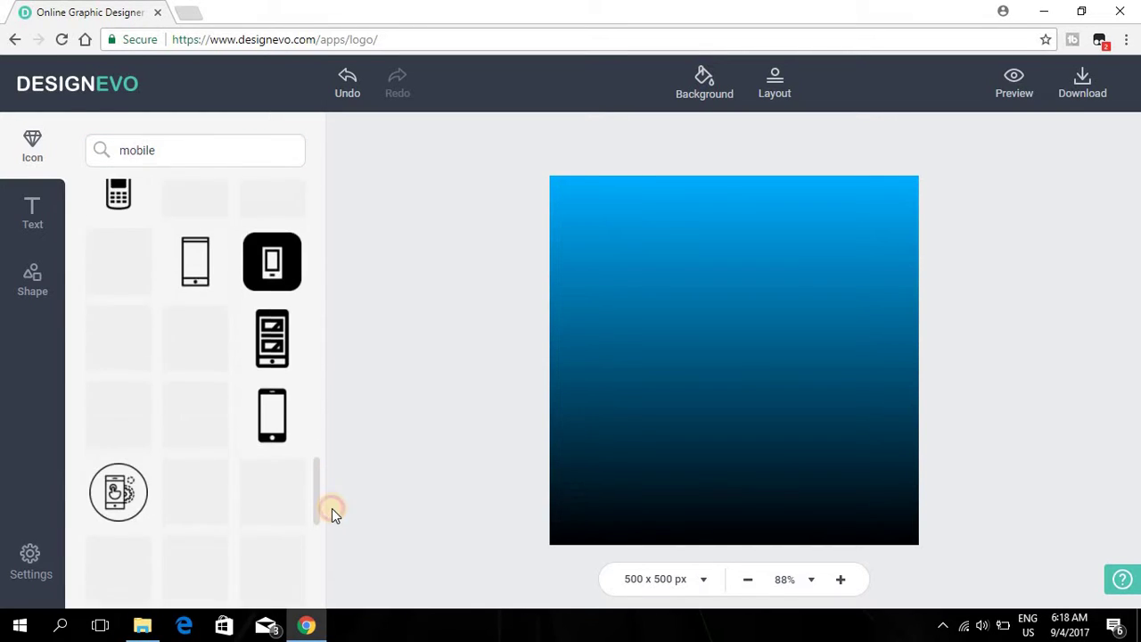
{"action": "left_click_drag", "start_coordinate": [331, 501], "coordinate": [310, 168]}
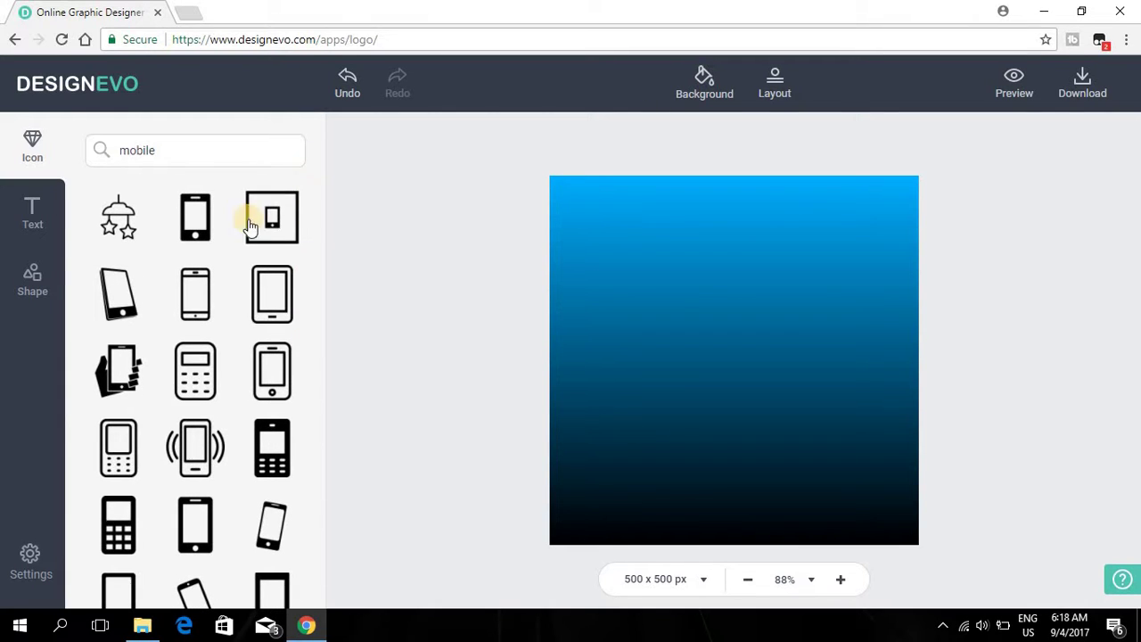
Add a tilted phone icon to the canvas and enlarge it.
{"action": "left_click", "coordinate": [127, 313]}
{"action": "left_click", "coordinate": [757, 392]}
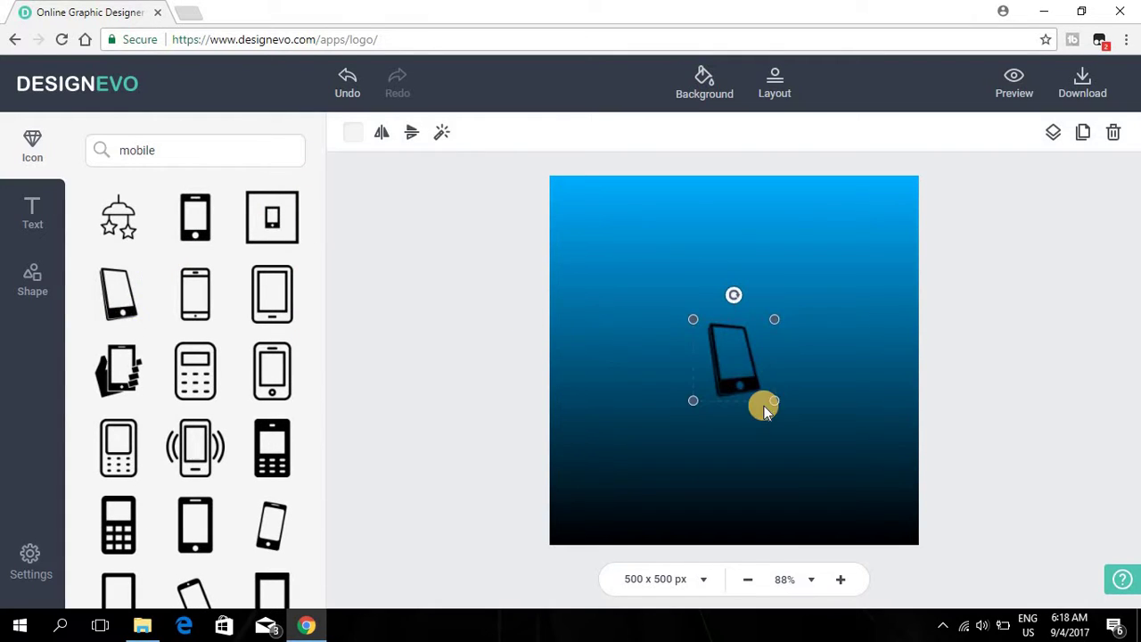
{"action": "left_click_drag", "start_coordinate": [693, 400], "coordinate": [669, 424]}
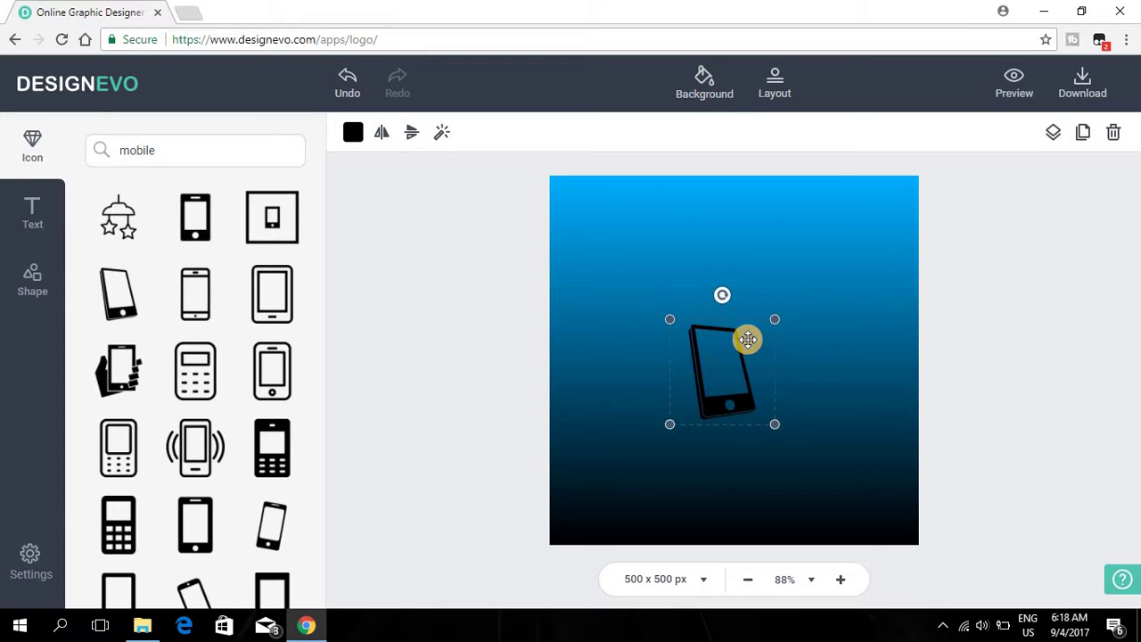
{"action": "left_click_drag", "start_coordinate": [772, 322], "coordinate": [828, 277]}
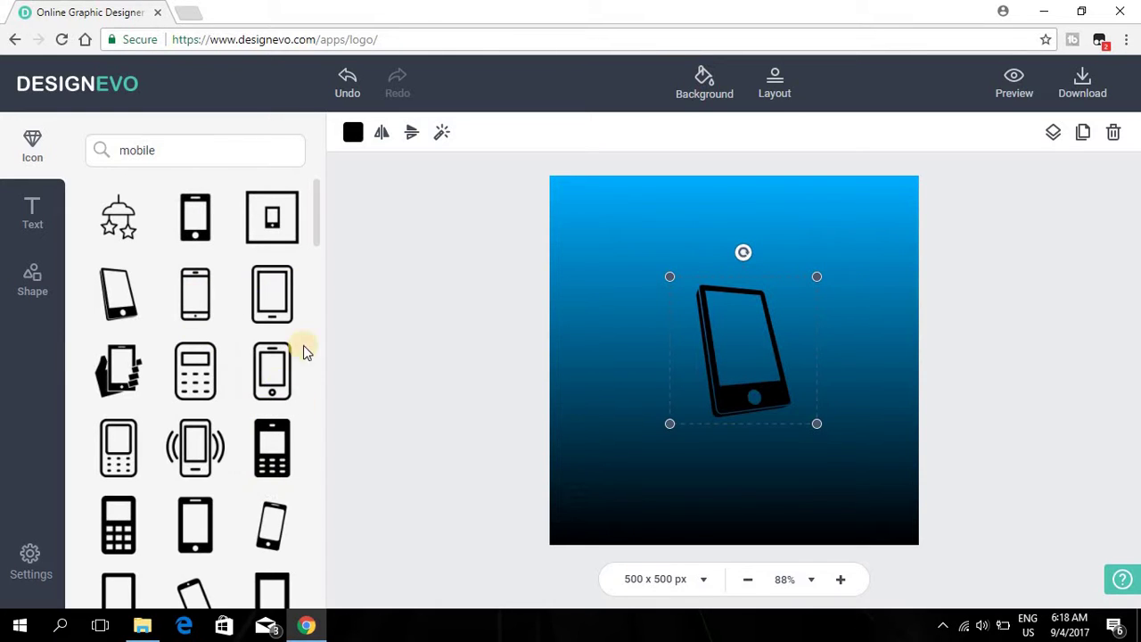
Swap in the hand-holding-phone icon and enlarge it to fill the canvas centre.
{"action": "left_click", "coordinate": [198, 294]}
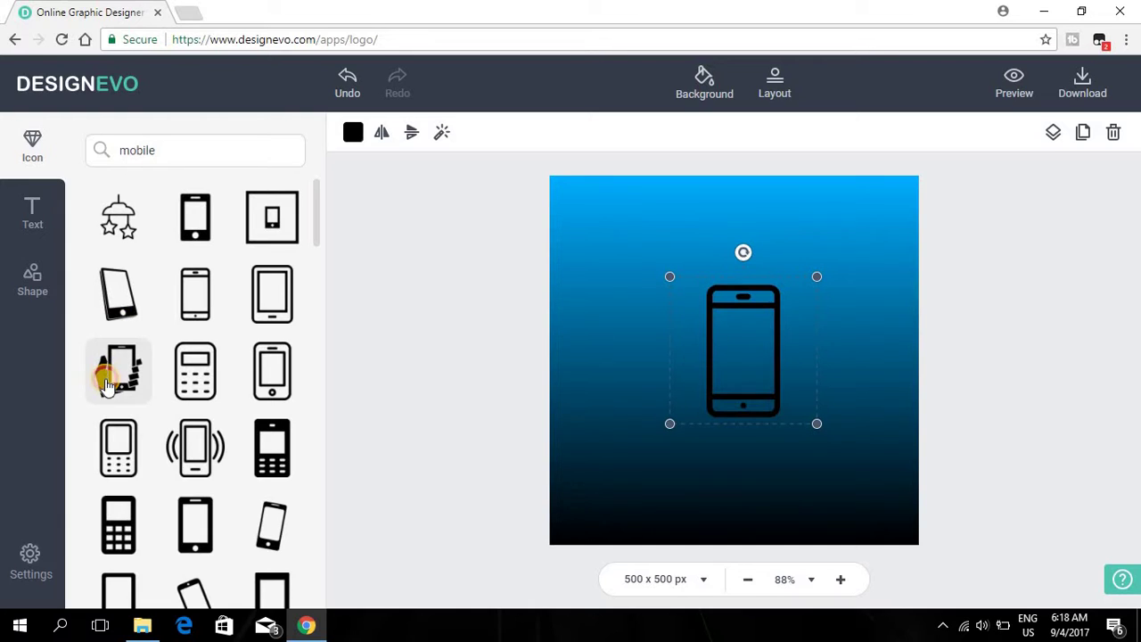
{"action": "left_click", "coordinate": [105, 385]}
{"action": "mouse_move", "coordinate": [667, 421]}
{"action": "left_mouse_down"}
{"action": "mouse_move", "coordinate": [627, 490]}
{"action": "mouse_move", "coordinate": [603, 492]}
{"action": "left_mouse_up"}
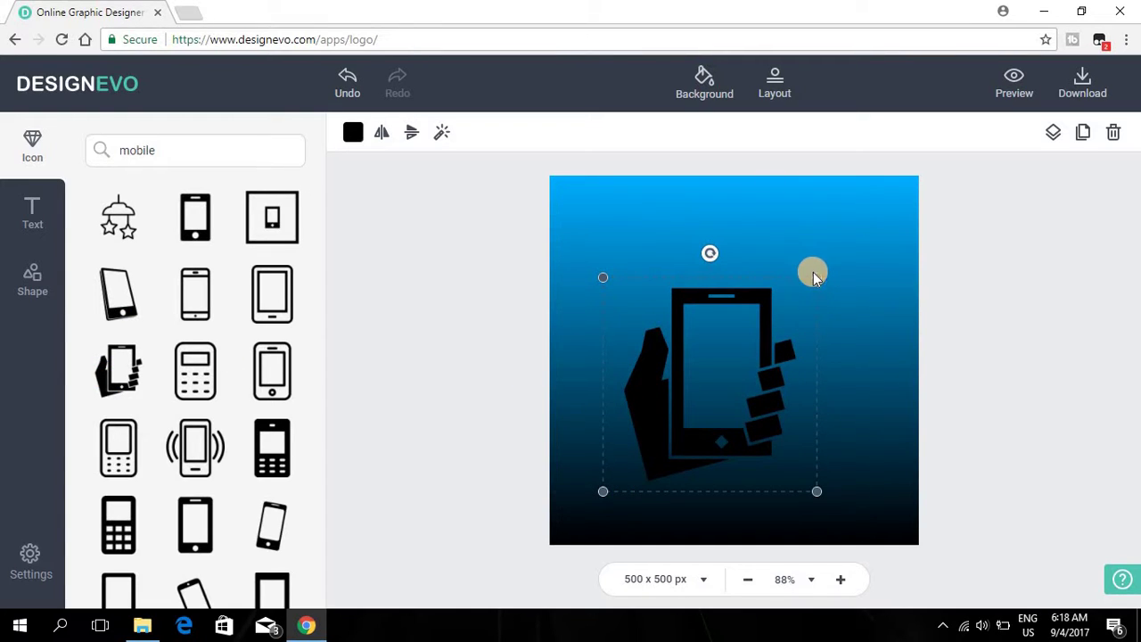
{"action": "left_click_drag", "start_coordinate": [817, 279], "coordinate": [860, 234]}
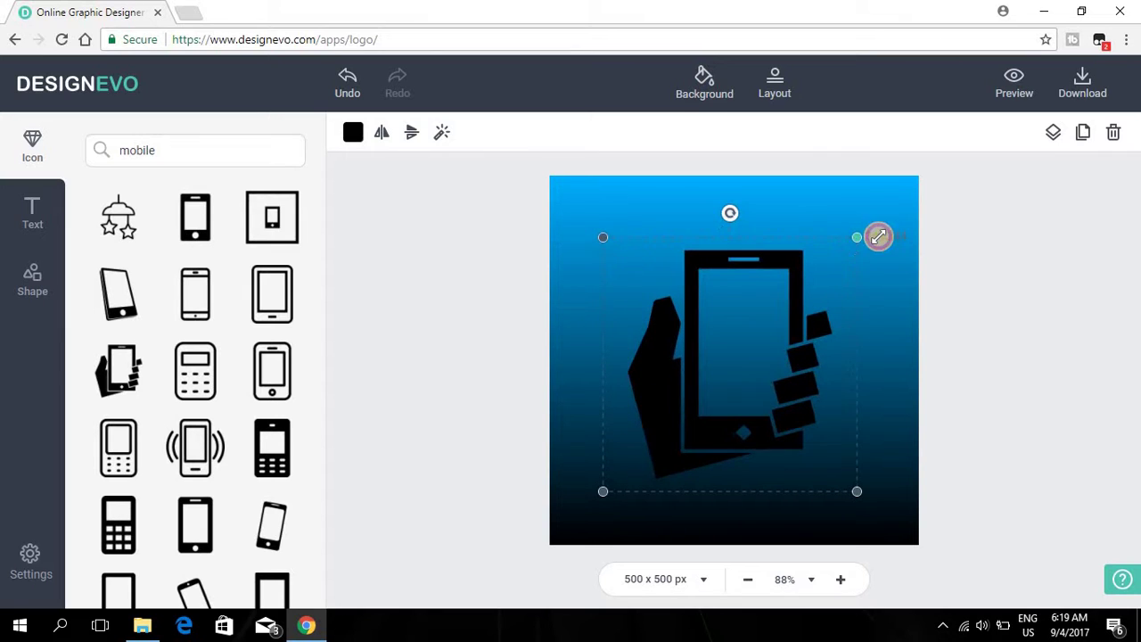
{"action": "mouse_move", "coordinate": [604, 238]}
{"action": "left_mouse_down"}
{"action": "mouse_move", "coordinate": [619, 224]}
{"action": "mouse_move", "coordinate": [642, 235]}
{"action": "left_mouse_up"}
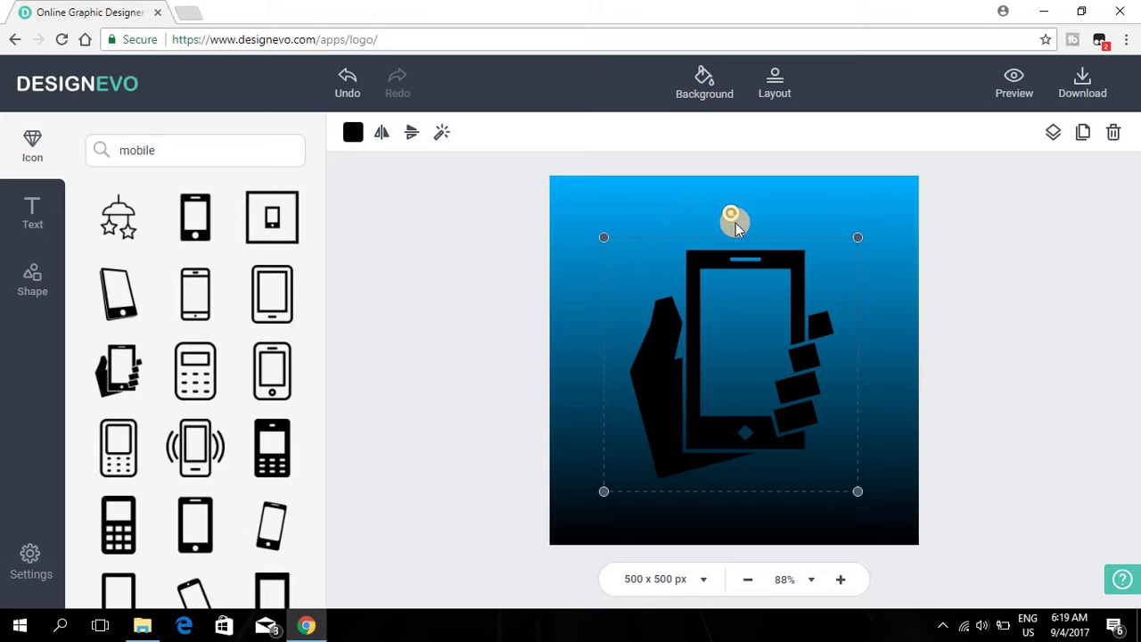
{"action": "left_click_drag", "start_coordinate": [732, 215], "coordinate": [731, 213]}
{"action": "left_click_drag", "start_coordinate": [735, 264], "coordinate": [736, 259]}
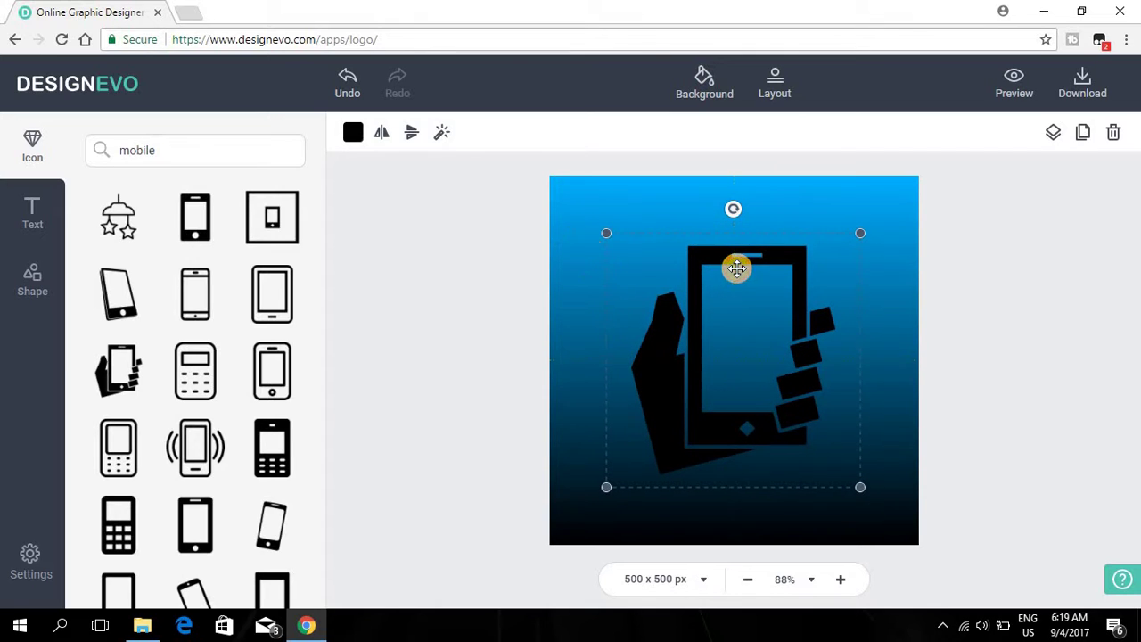
Select the hand-and-phone icon and switch its fill colour to a gradient.
{"action": "left_click", "coordinate": [519, 258]}
{"action": "left_click", "coordinate": [688, 312]}
{"action": "left_click", "coordinate": [351, 138]}
{"action": "mouse_move", "coordinate": [433, 237]}
{"action": "left_mouse_down"}
{"action": "mouse_move", "coordinate": [497, 255]}
{"action": "mouse_move", "coordinate": [489, 316]}
{"action": "mouse_move", "coordinate": [532, 294]}
{"action": "mouse_move", "coordinate": [535, 268]}
{"action": "left_mouse_up"}
{"action": "left_click", "coordinate": [446, 198]}
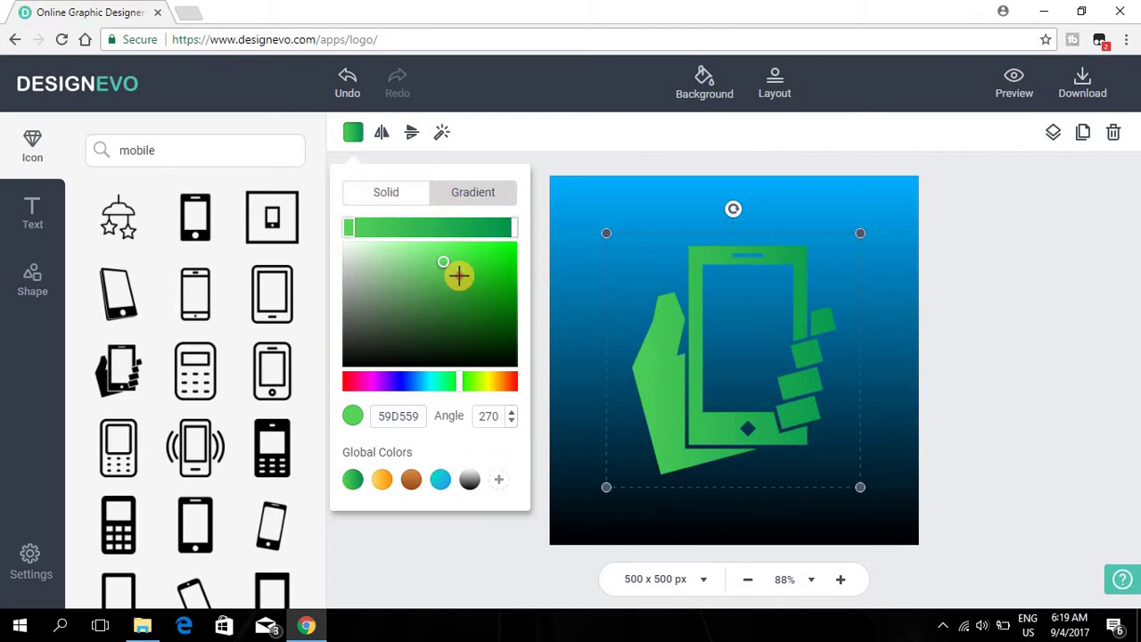
{"action": "mouse_move", "coordinate": [458, 272]}
{"action": "left_mouse_down"}
{"action": "mouse_move", "coordinate": [544, 335]}
{"action": "mouse_move", "coordinate": [406, 282]}
{"action": "mouse_move", "coordinate": [344, 363]}
{"action": "left_mouse_up"}
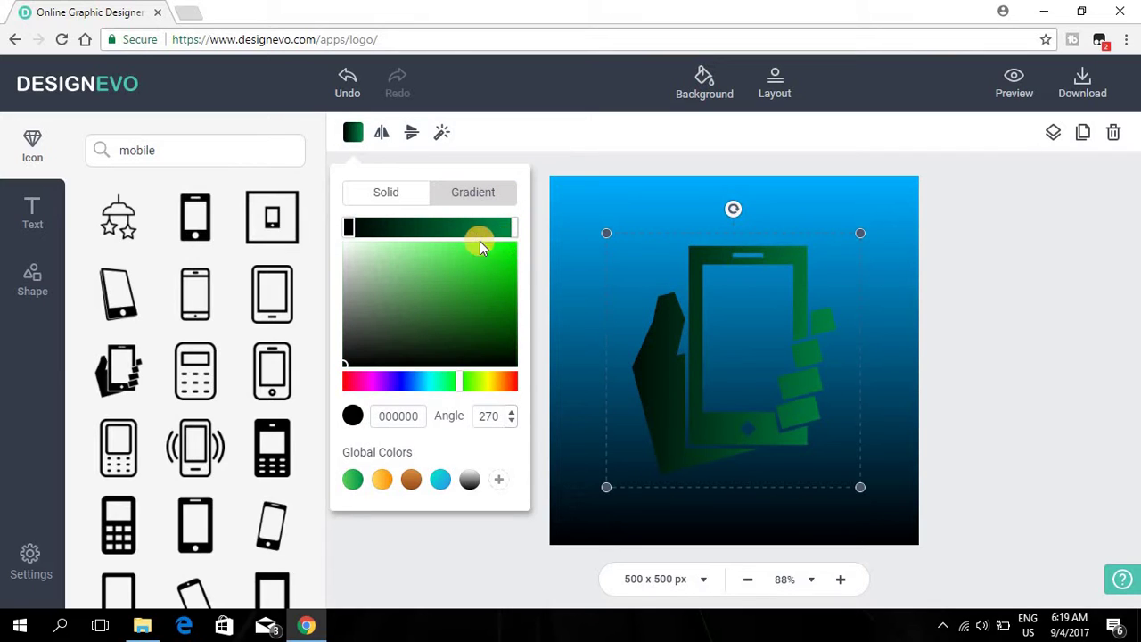
Set the icon gradient stops to white FFFFFF on the left and black 000000 on the right.
{"action": "left_click", "coordinate": [408, 284]}
{"action": "left_click_drag", "start_coordinate": [286, 248], "coordinate": [281, 247]}
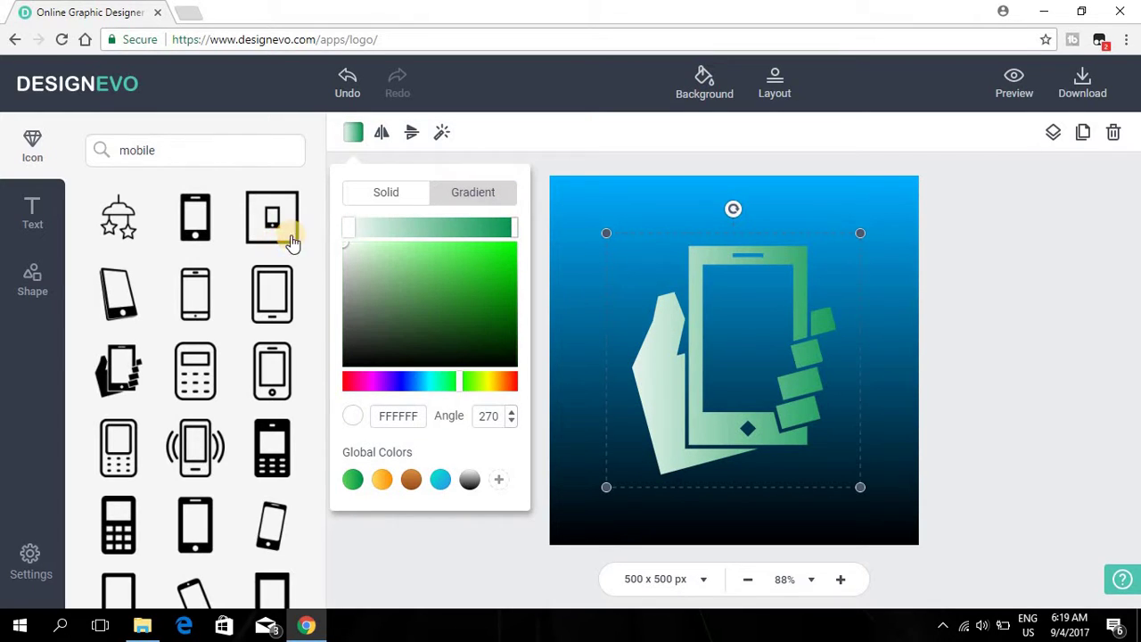
{"action": "left_click", "coordinate": [513, 229]}
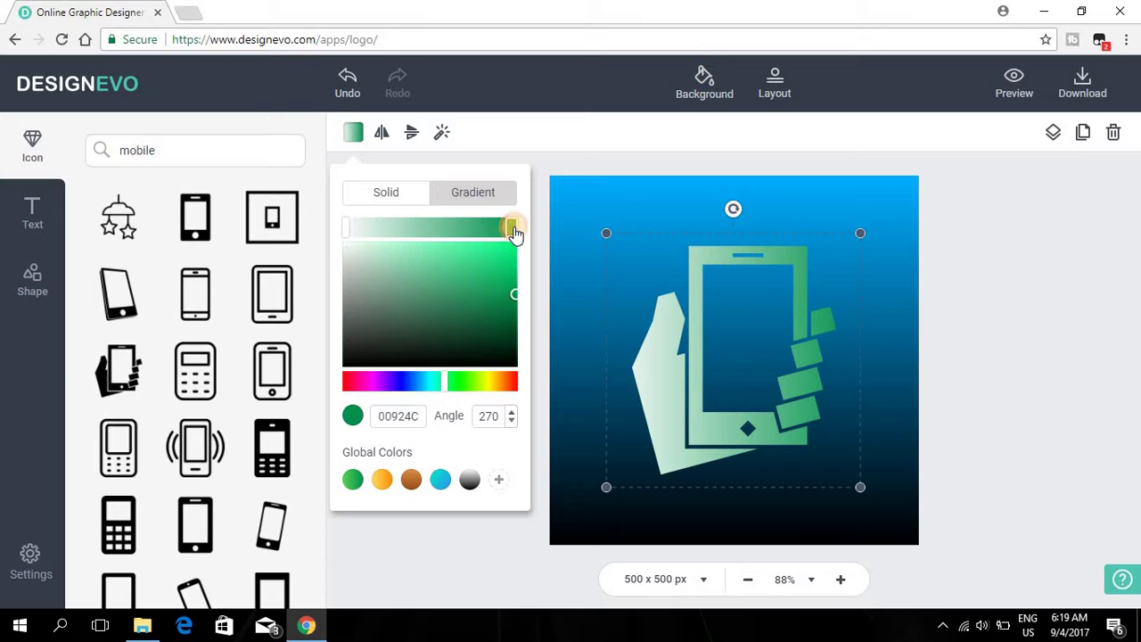
{"action": "left_click_drag", "start_coordinate": [407, 280], "coordinate": [301, 433]}
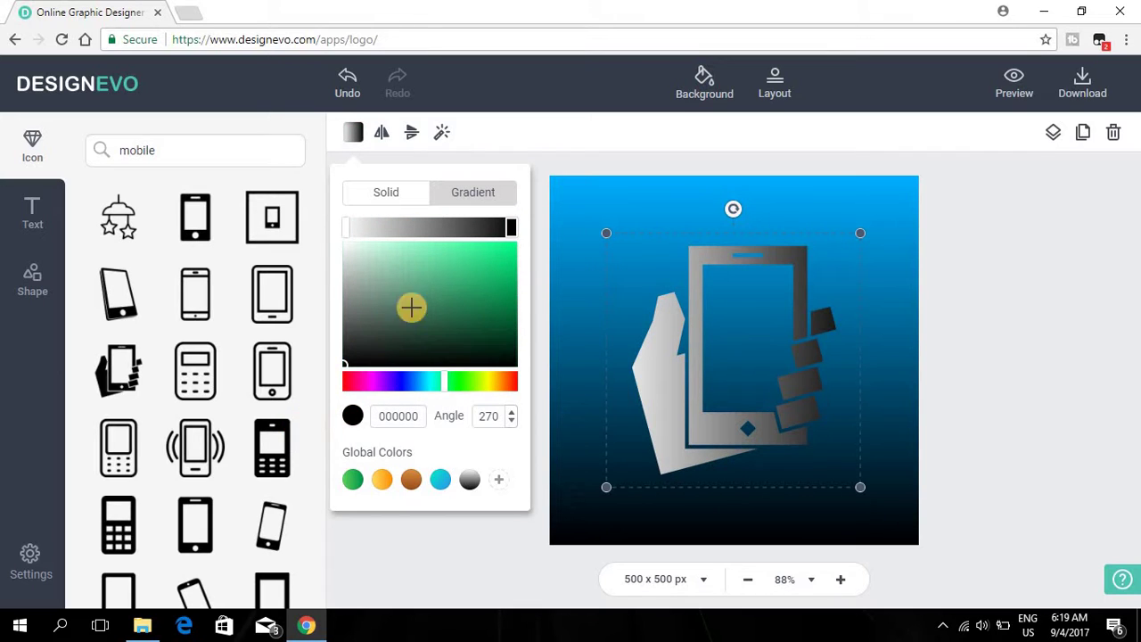
{"action": "left_click", "coordinate": [448, 532]}
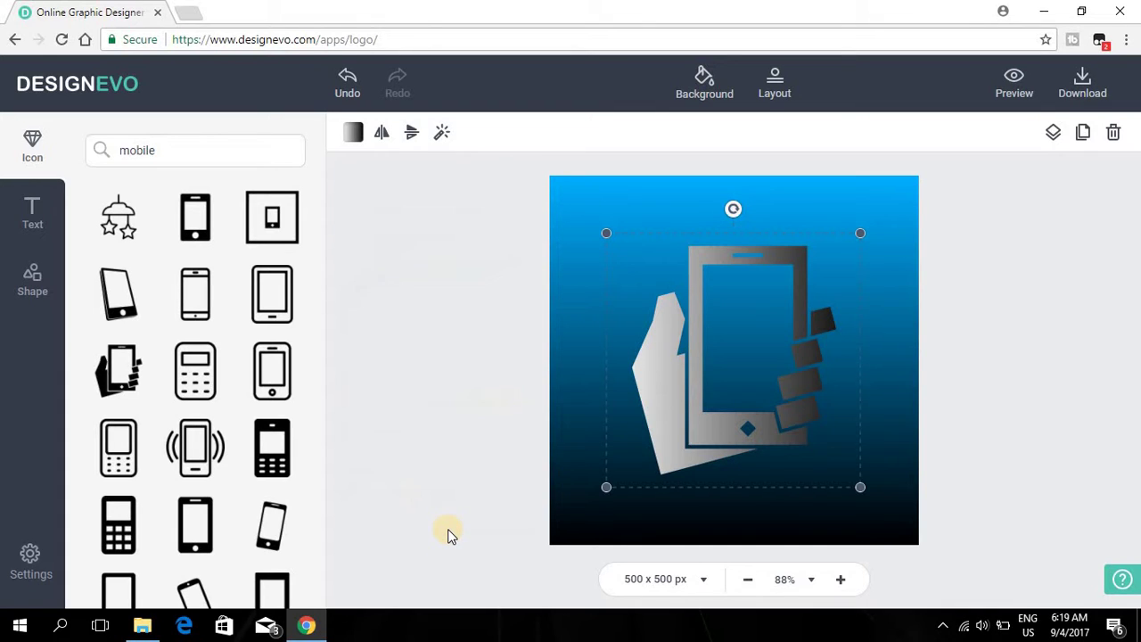
{"action": "left_click", "coordinate": [423, 382]}
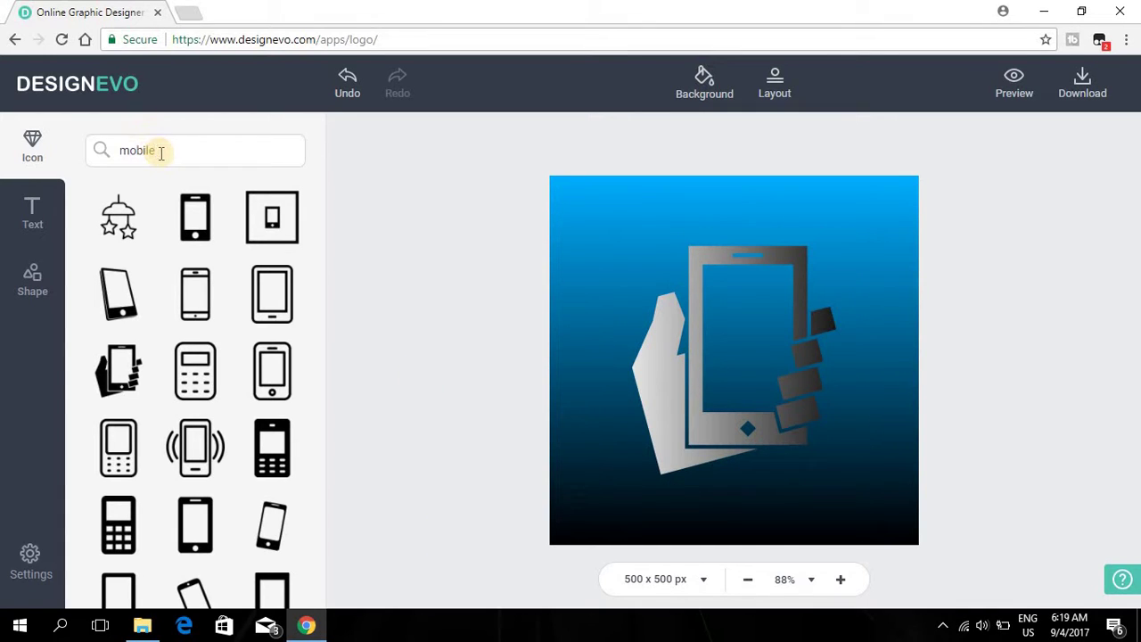
{"action": "left_click_drag", "start_coordinate": [158, 150], "coordinate": [98, 150]}
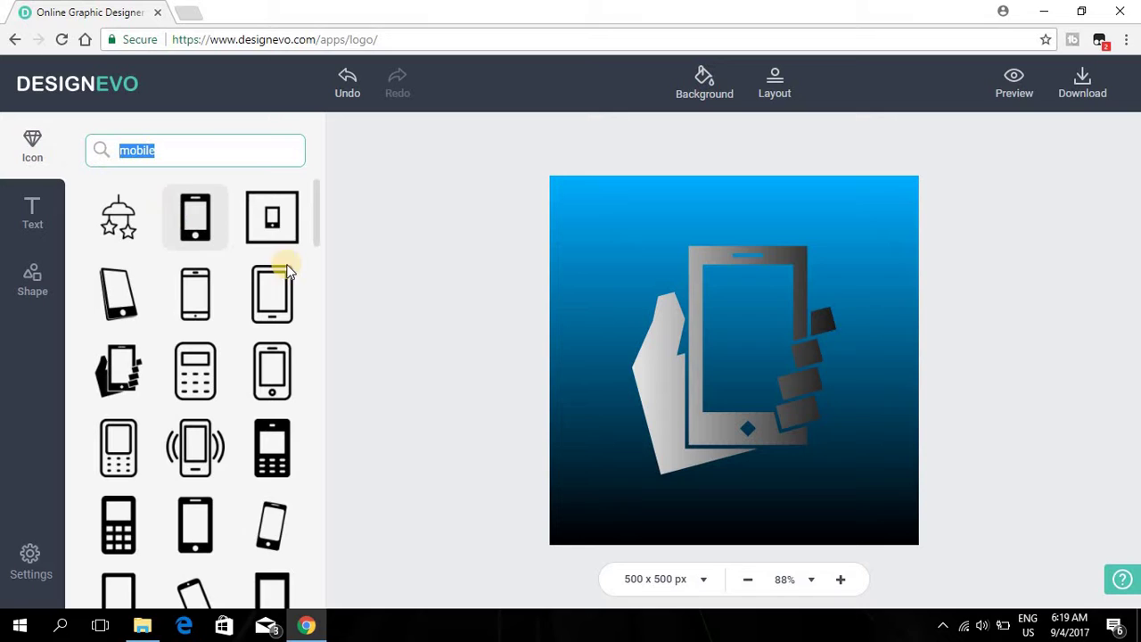
{"action": "left_click", "coordinate": [35, 218]}
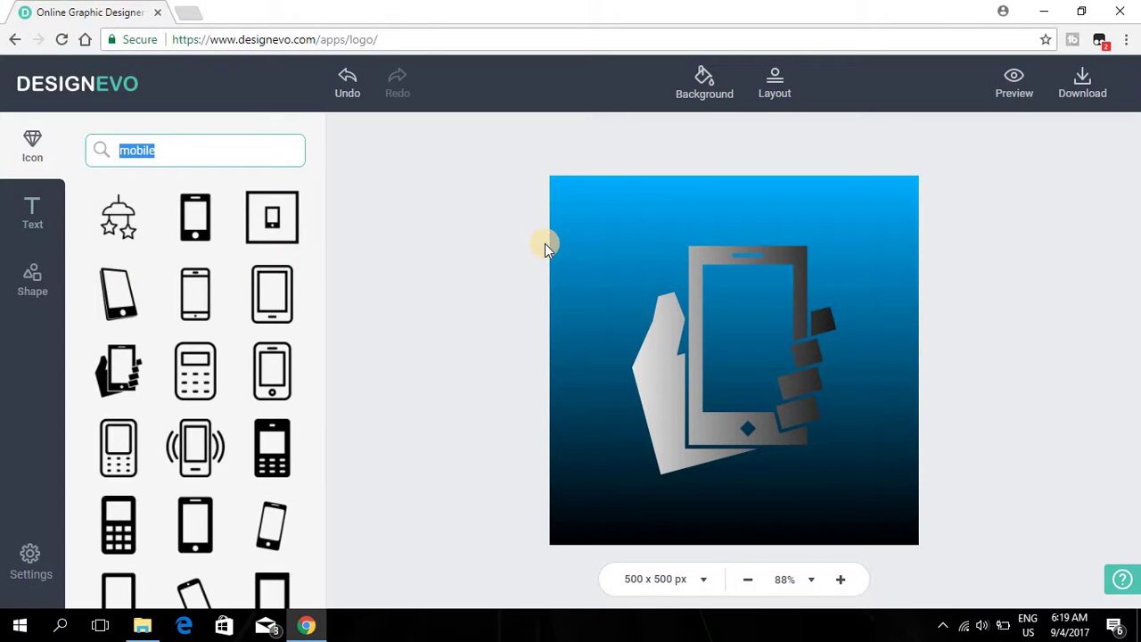
{"action": "left_click", "coordinate": [345, 84]}
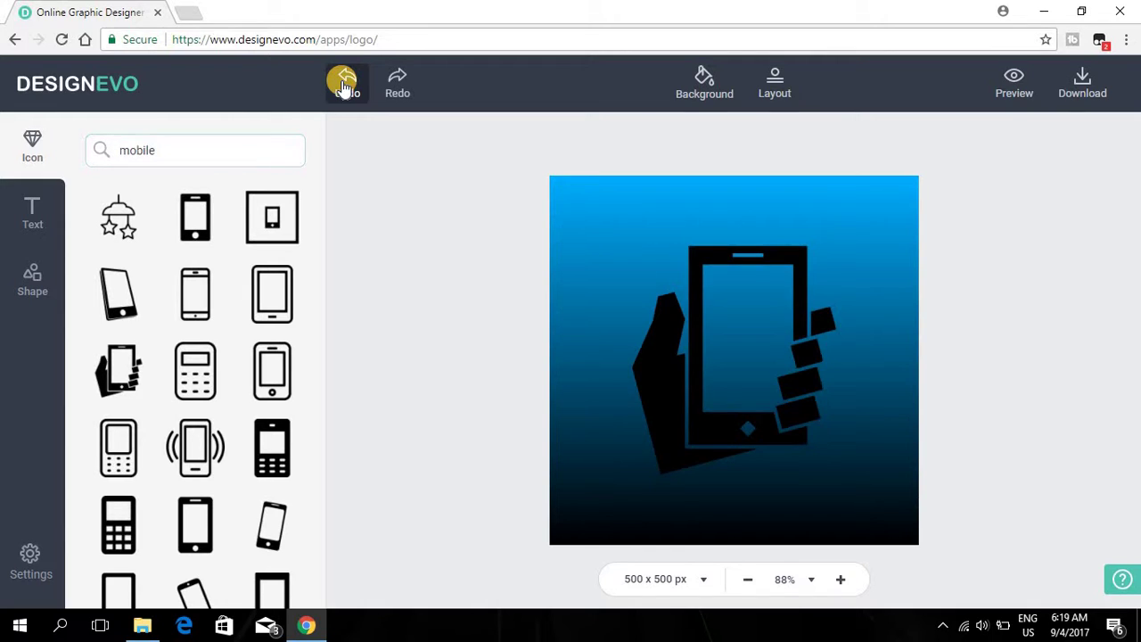
{"action": "left_click", "coordinate": [397, 82]}
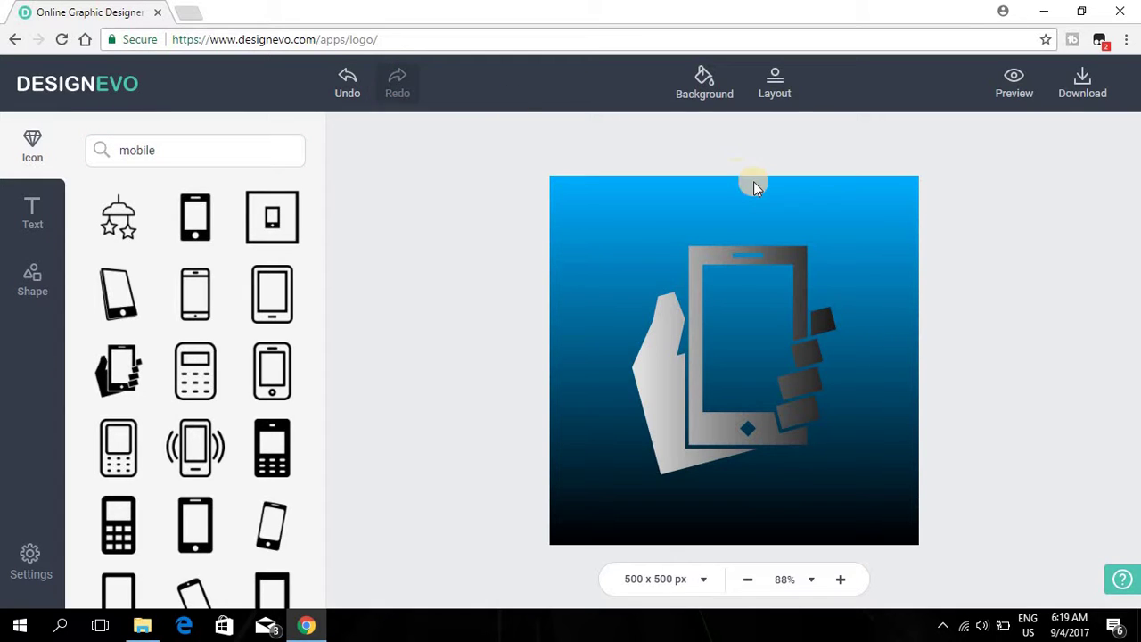
{"action": "left_click", "coordinate": [775, 99]}
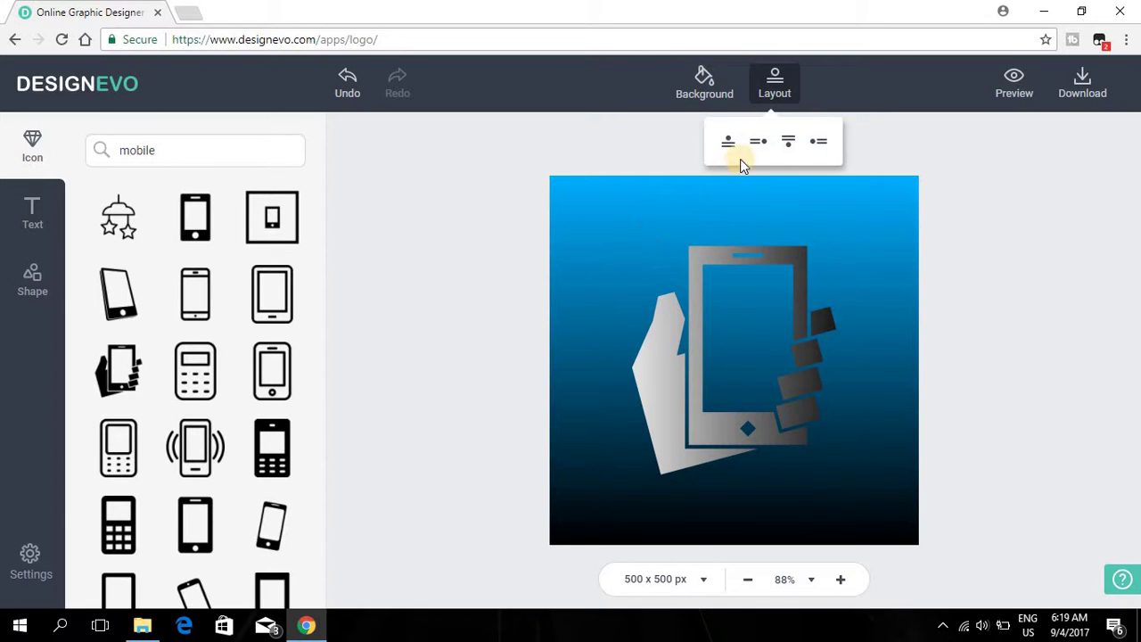
{"action": "left_click", "coordinate": [886, 143]}
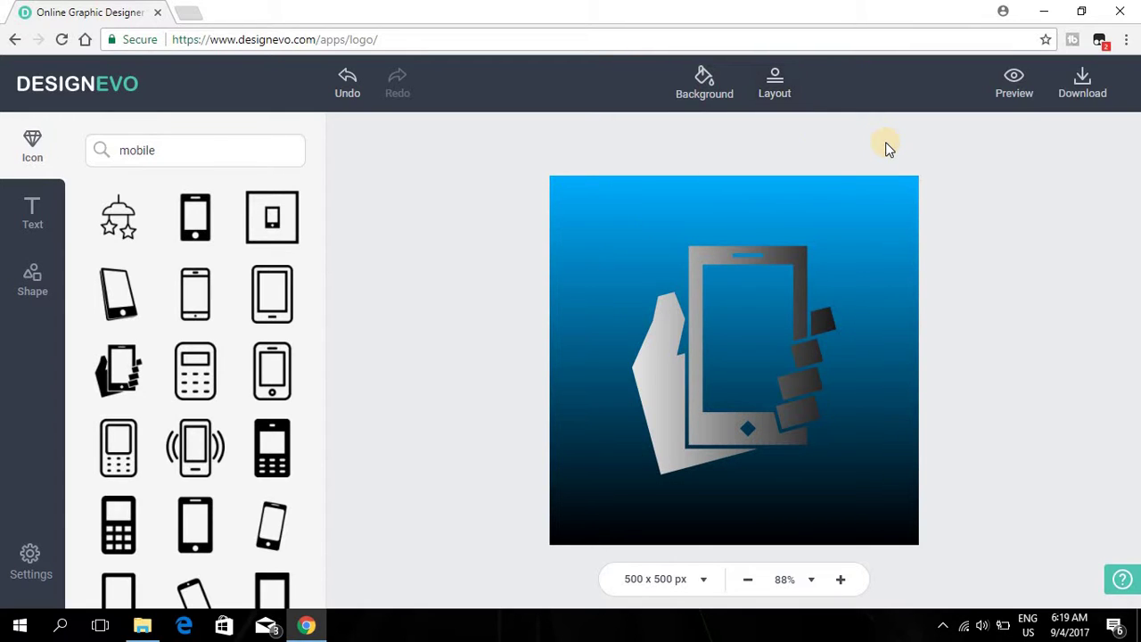
Open the Text panel and scroll through the available fonts.
{"action": "left_click", "coordinate": [30, 224]}
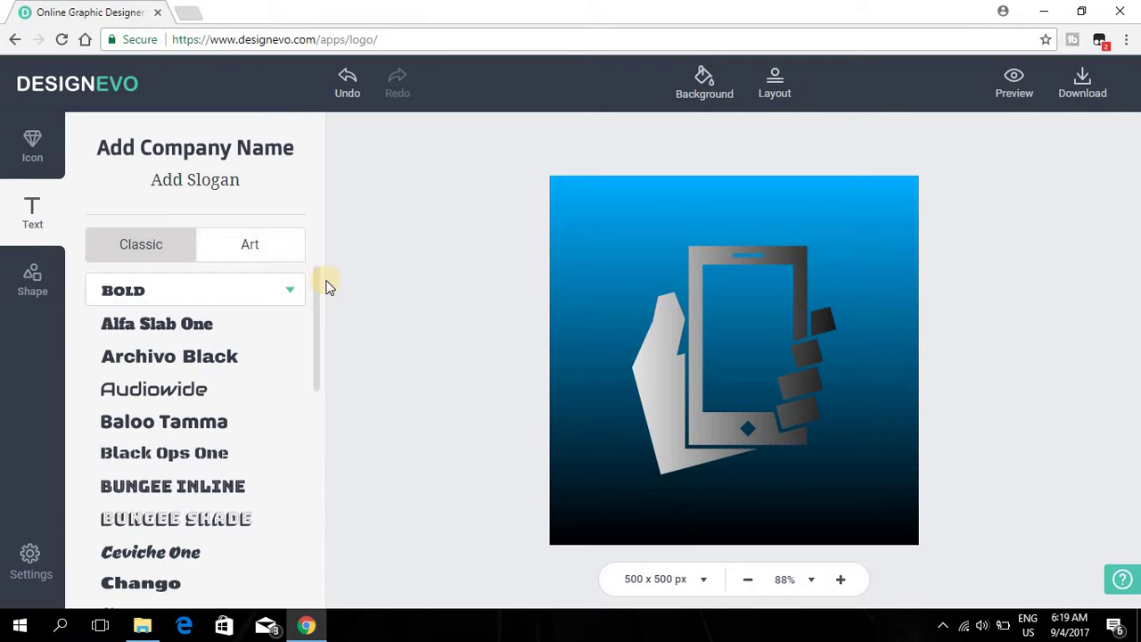
{"action": "scroll", "coordinate": [297, 487], "scroll_direction": "down", "scroll_amount": 1}
{"action": "scroll", "coordinate": [290, 512], "scroll_direction": "down", "scroll_amount": 5}
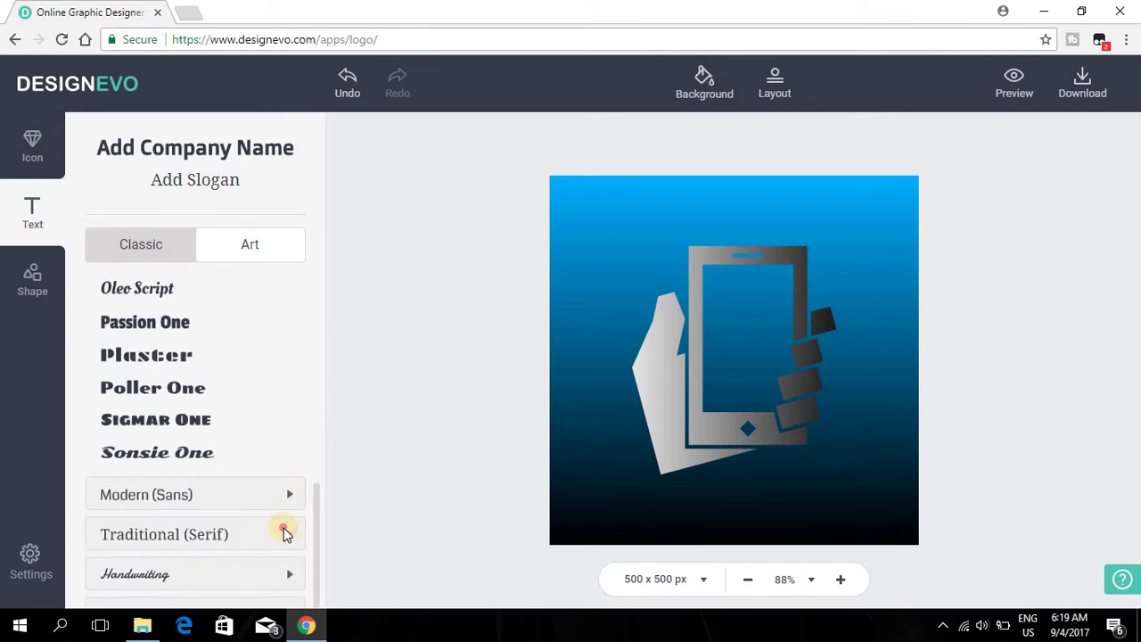
{"action": "scroll", "coordinate": [286, 491], "scroll_direction": "down", "scroll_amount": 1}
{"action": "scroll", "coordinate": [290, 375], "scroll_direction": "up", "scroll_amount": 3}
{"action": "scroll", "coordinate": [299, 285], "scroll_direction": "up", "scroll_amount": 4}
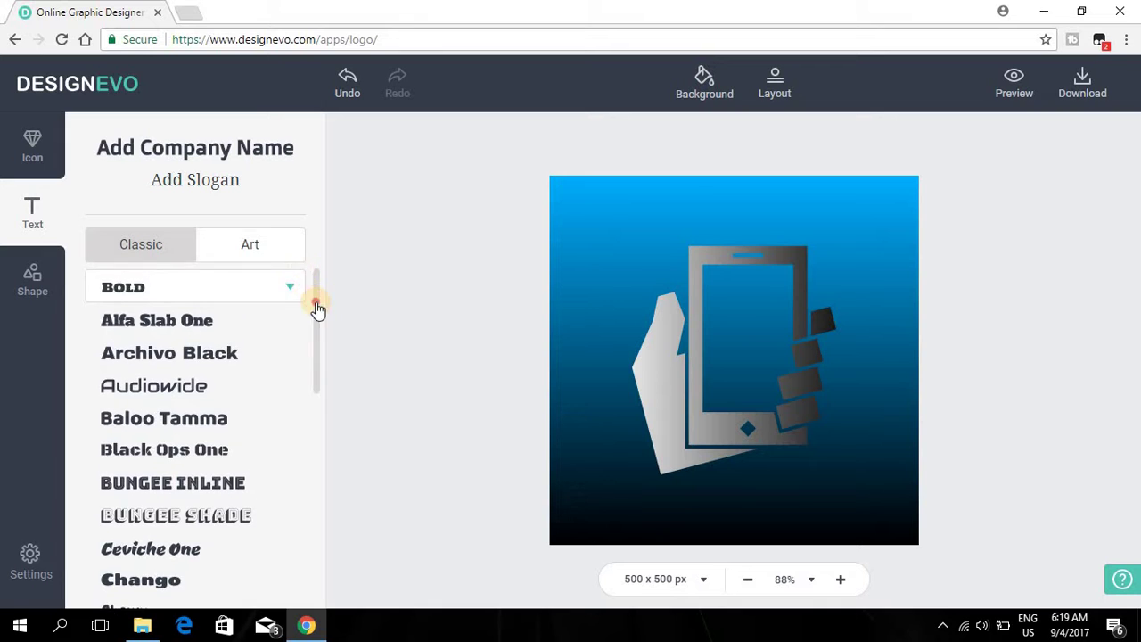
{"action": "scroll", "coordinate": [321, 374], "scroll_direction": "down", "scroll_amount": 1}
{"action": "scroll", "coordinate": [323, 401], "scroll_direction": "down", "scroll_amount": 5}
{"action": "scroll", "coordinate": [317, 303], "scroll_direction": "up", "scroll_amount": 6}
Switch to the Art tab and browse the decorative styled text samples.
{"action": "left_click", "coordinate": [305, 244]}
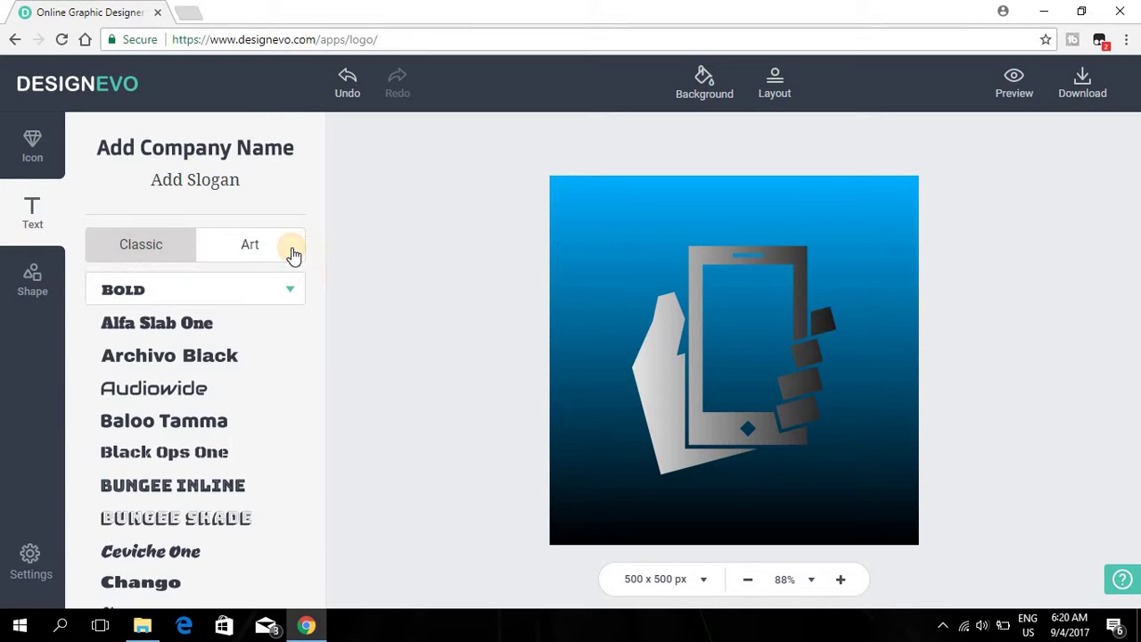
{"action": "scroll", "coordinate": [309, 441], "scroll_direction": "down", "scroll_amount": 4}
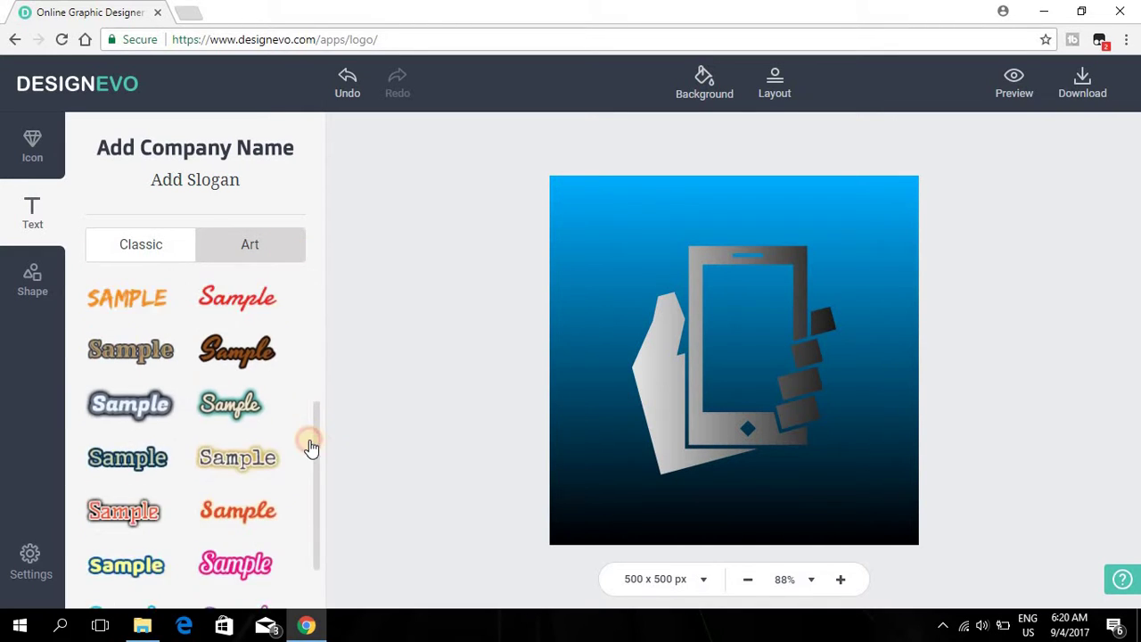
{"action": "scroll", "coordinate": [311, 472], "scroll_direction": "down", "scroll_amount": 2}
{"action": "scroll", "coordinate": [303, 339], "scroll_direction": "up", "scroll_amount": 10}
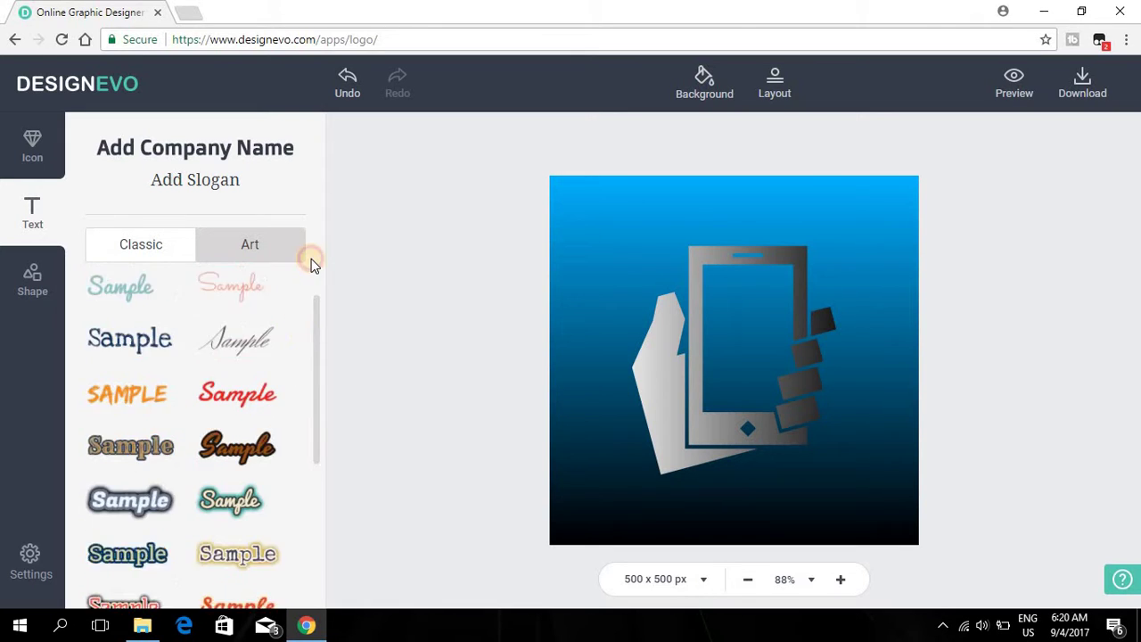
{"action": "scroll", "coordinate": [312, 356], "scroll_direction": "down", "scroll_amount": 4}
{"action": "scroll", "coordinate": [327, 499], "scroll_direction": "down", "scroll_amount": 4}
{"action": "scroll", "coordinate": [335, 550], "scroll_direction": "down", "scroll_amount": 2}
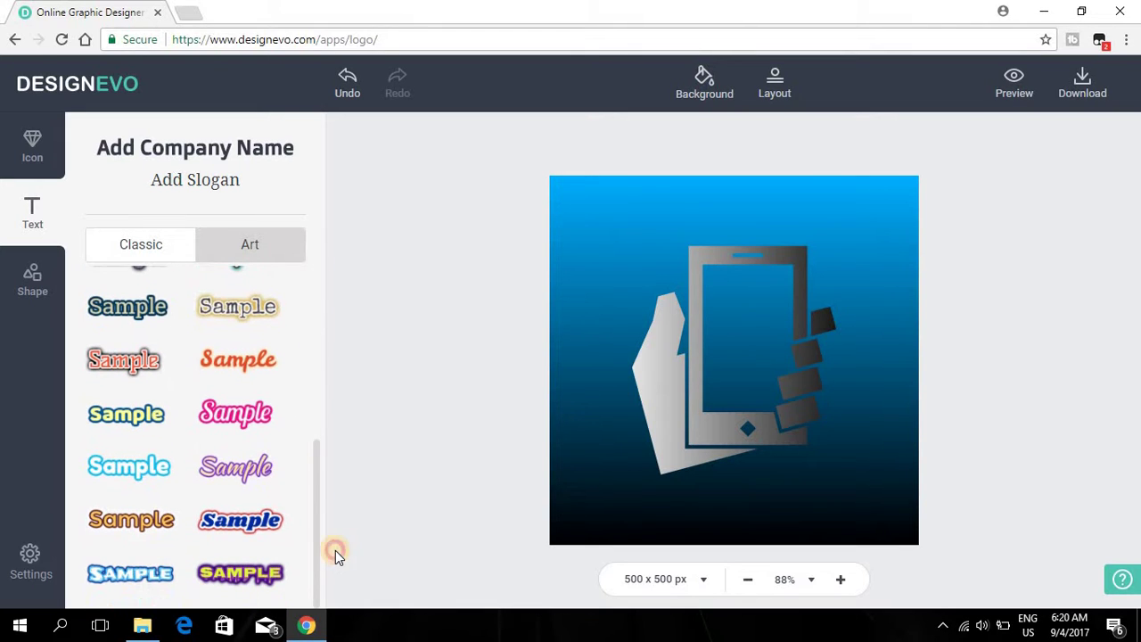
{"action": "left_click", "coordinate": [259, 578]}
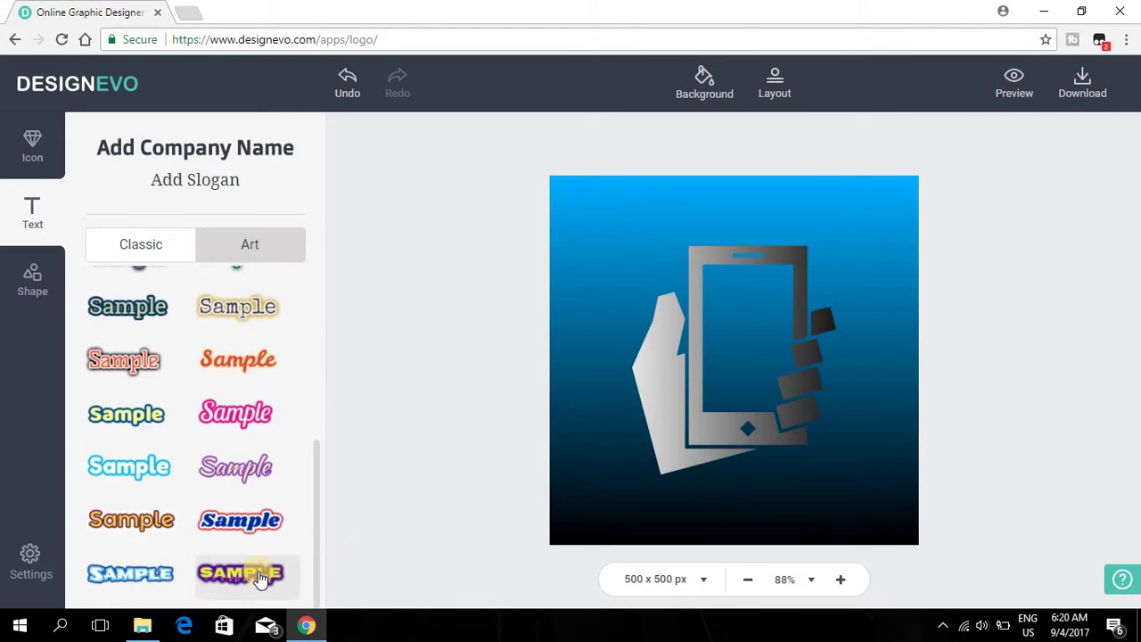
Add a styled art text block and replace its placeholder with 'SOCIAL THINGS'.
{"action": "left_click", "coordinate": [152, 566]}
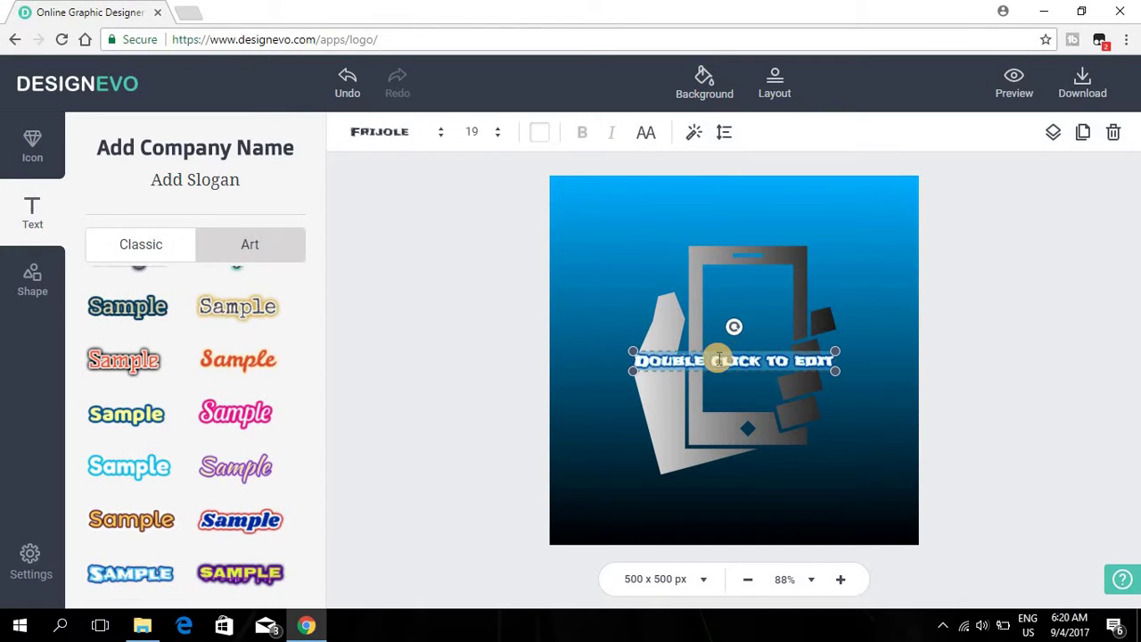
{"action": "left_click_drag", "start_coordinate": [708, 360], "coordinate": [649, 362]}
{"action": "key", "text": "BackSpace"}
{"action": "type", "text": "SOCI"}
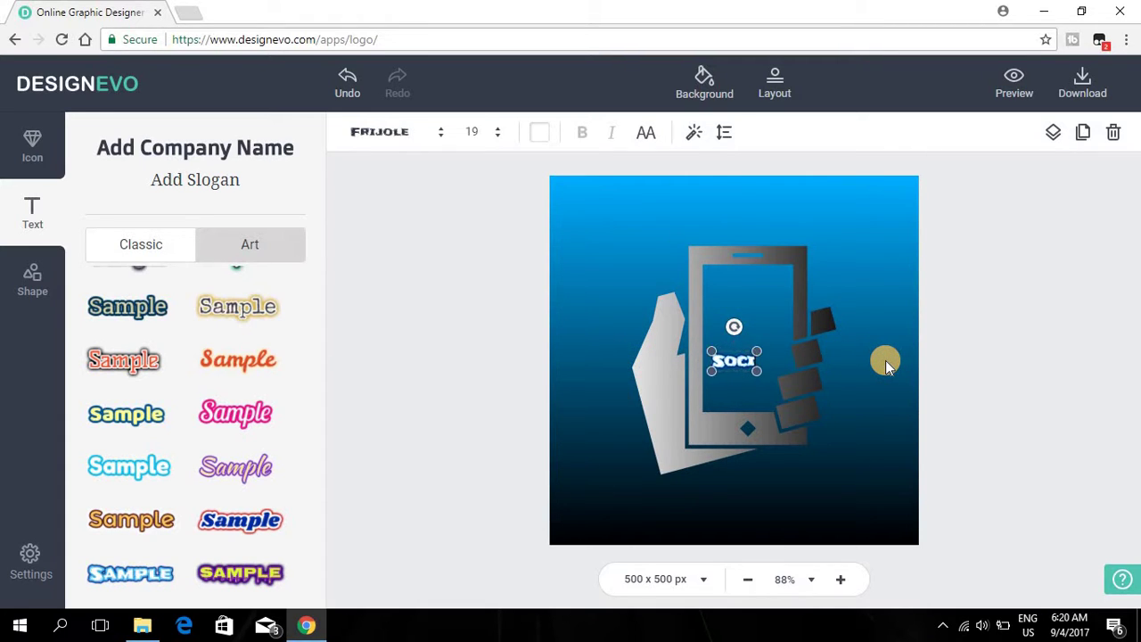
{"action": "type", "text": "AL"}
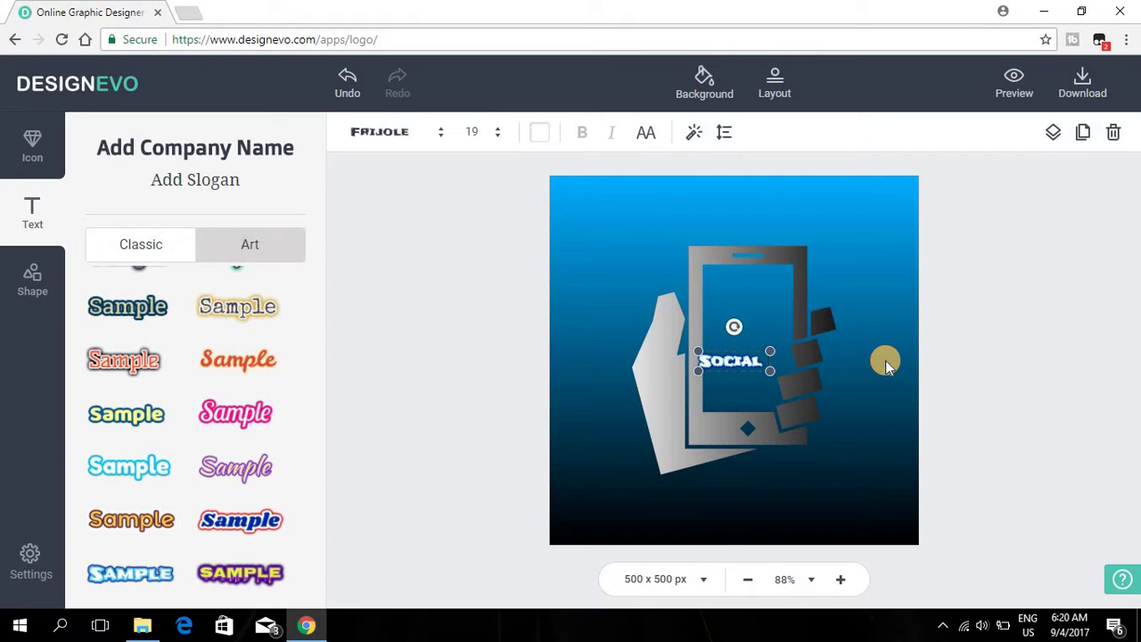
{"action": "type", "text": " THIN"}
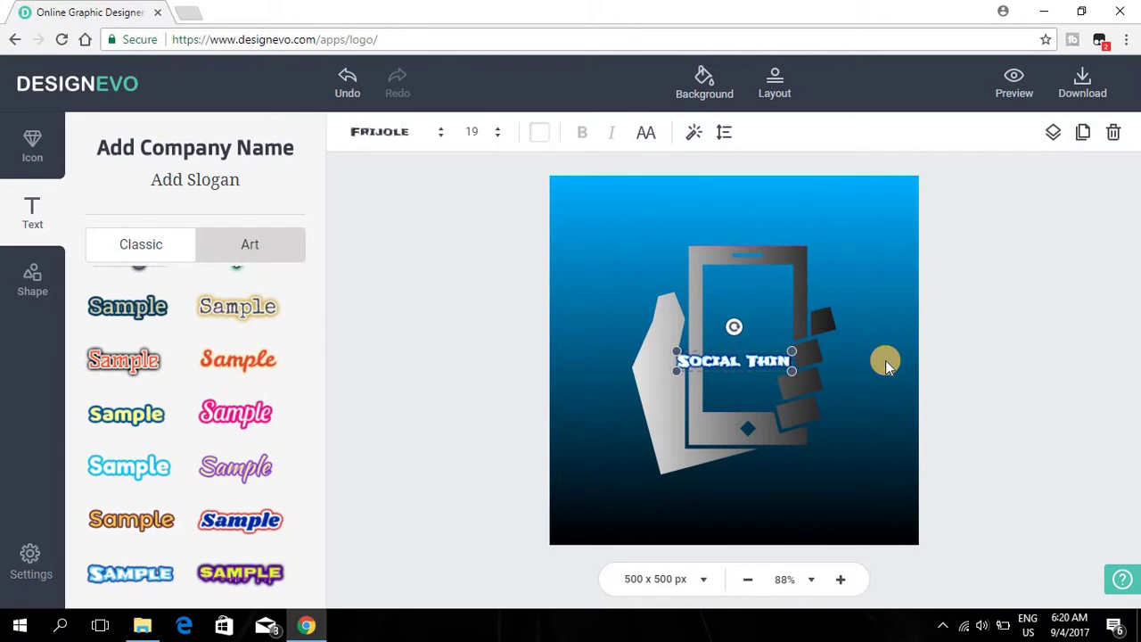
{"action": "type", "text": "GS"}
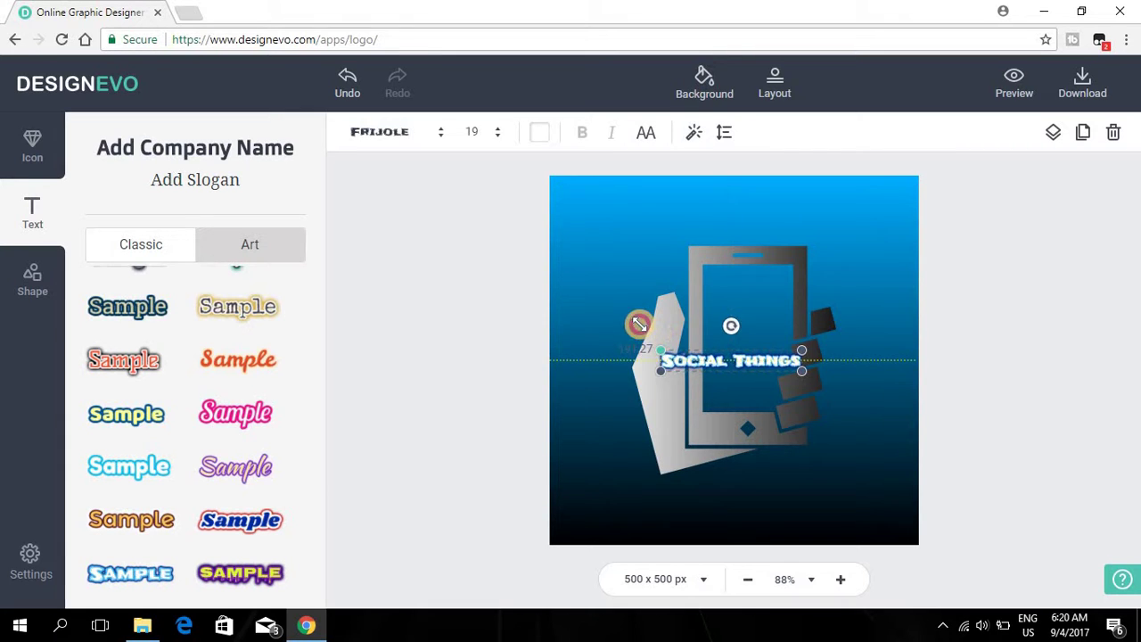
Enlarge the title, delete the phone icon, and move the title to the canvas centre.
{"action": "left_click_drag", "start_coordinate": [664, 341], "coordinate": [576, 294]}
{"action": "mouse_move", "coordinate": [688, 363]}
{"action": "left_mouse_down"}
{"action": "mouse_move", "coordinate": [753, 321]}
{"action": "mouse_move", "coordinate": [736, 308]}
{"action": "left_mouse_up"}
{"action": "left_click", "coordinate": [716, 391]}
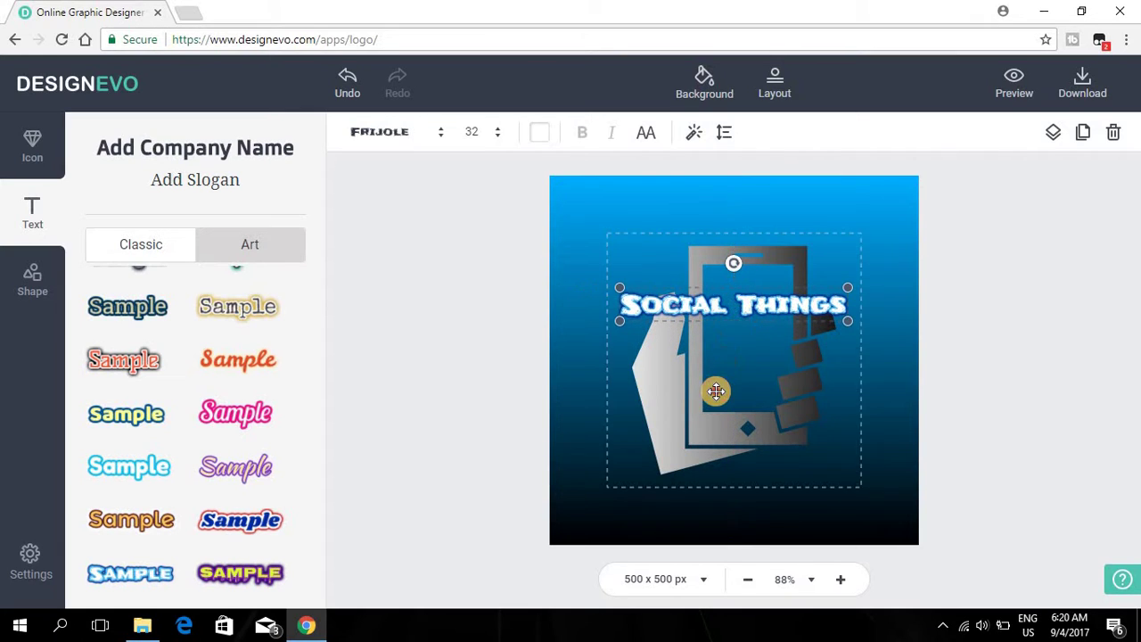
{"action": "key", "text": "Delete"}
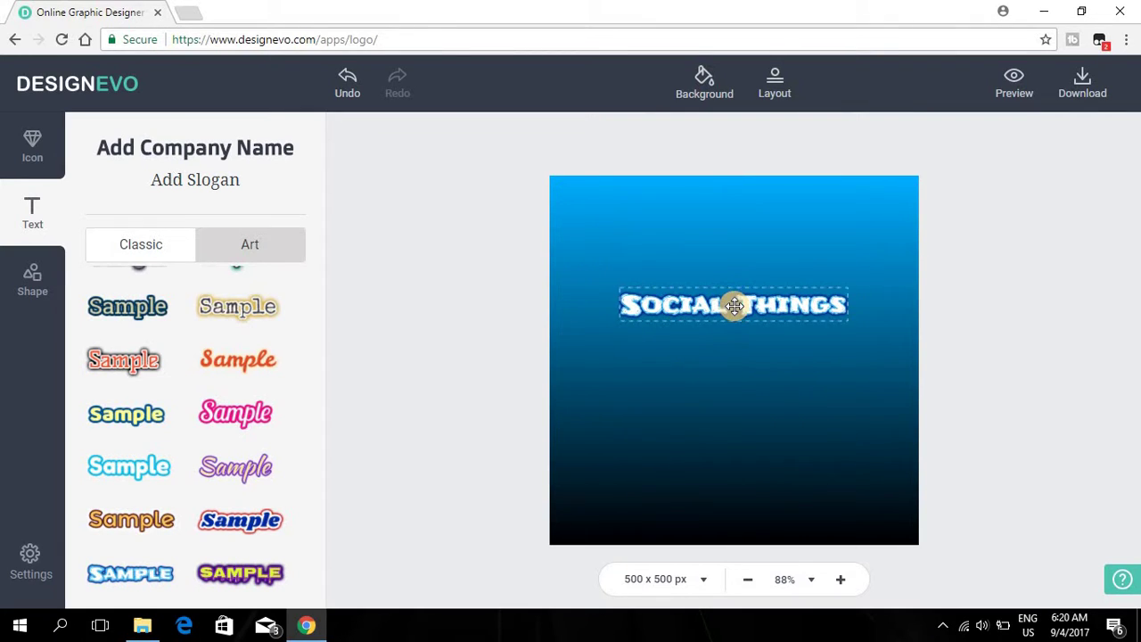
{"action": "left_click_drag", "start_coordinate": [733, 305], "coordinate": [735, 357]}
{"action": "left_click", "coordinate": [723, 297]}
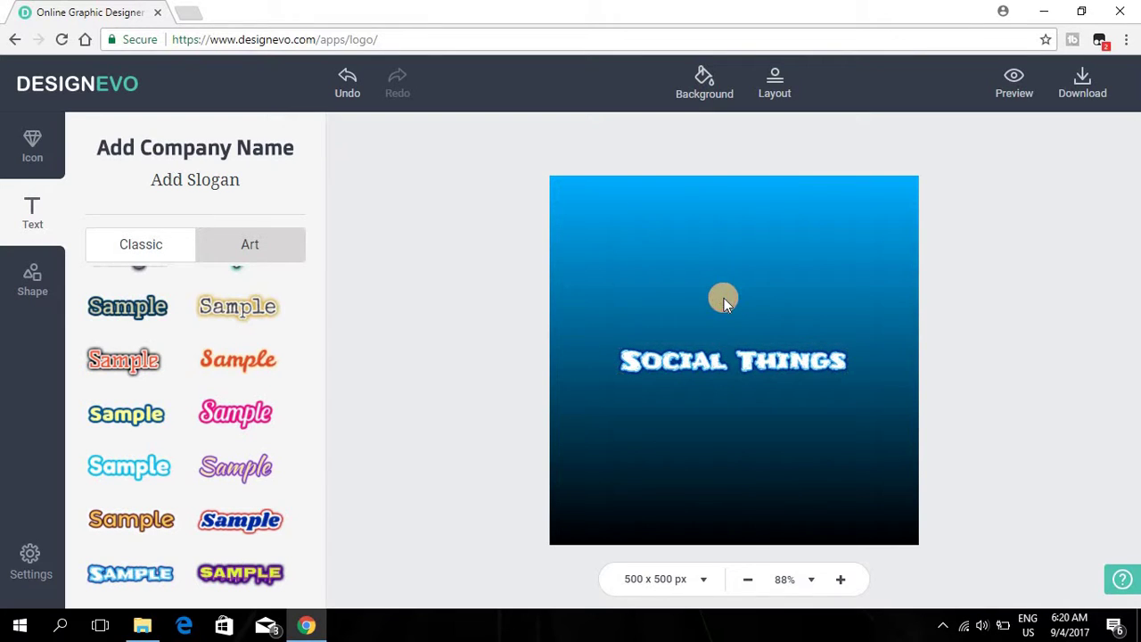
Change the title font to Limelight.
{"action": "left_click", "coordinate": [700, 351]}
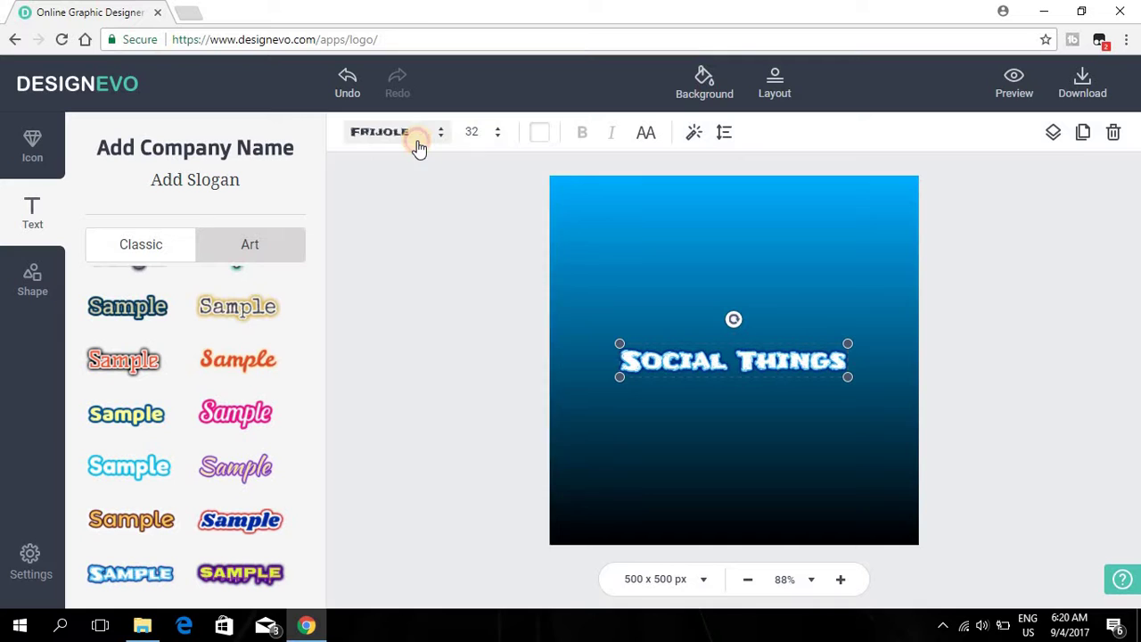
{"action": "left_click", "coordinate": [418, 145]}
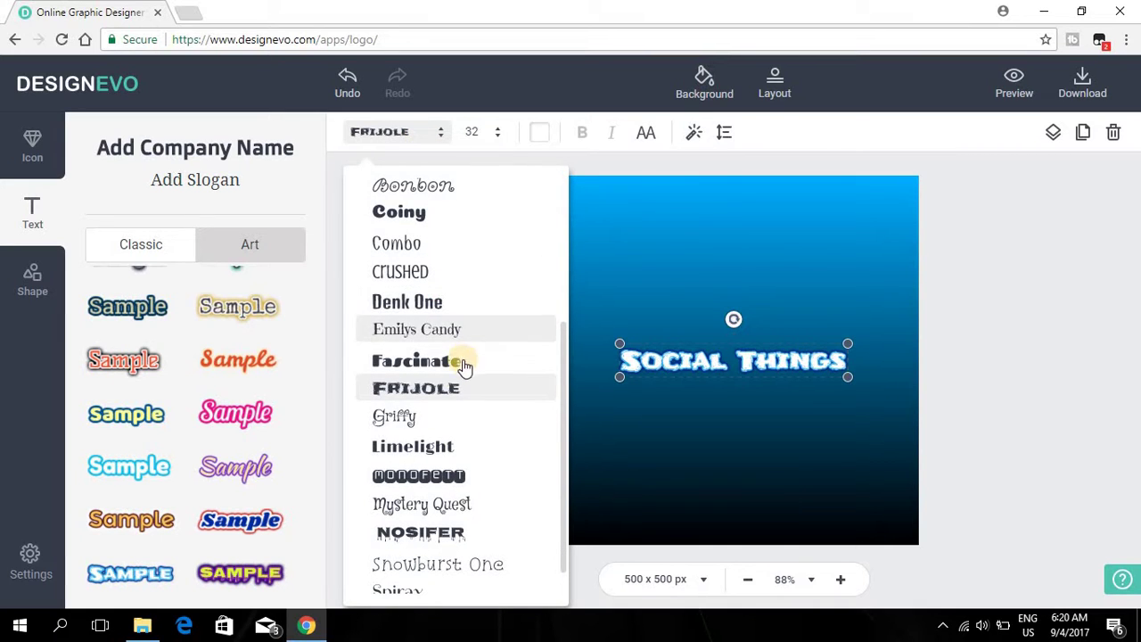
{"action": "left_click", "coordinate": [464, 451]}
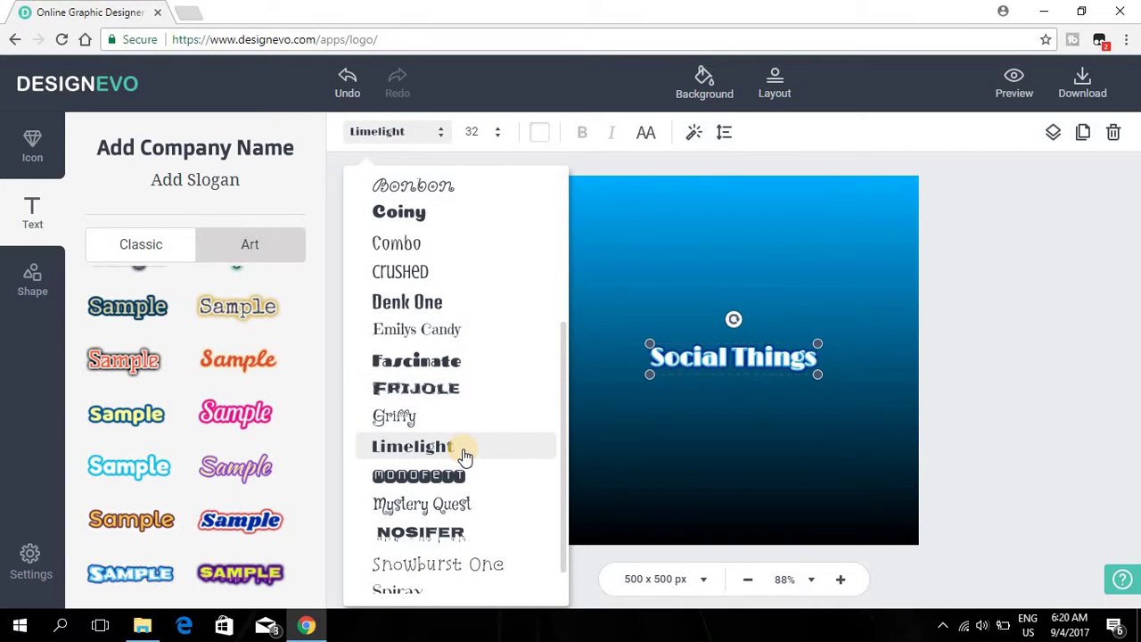
{"action": "left_click", "coordinate": [458, 473]}
{"action": "left_click", "coordinate": [466, 450]}
{"action": "left_click", "coordinate": [615, 410]}
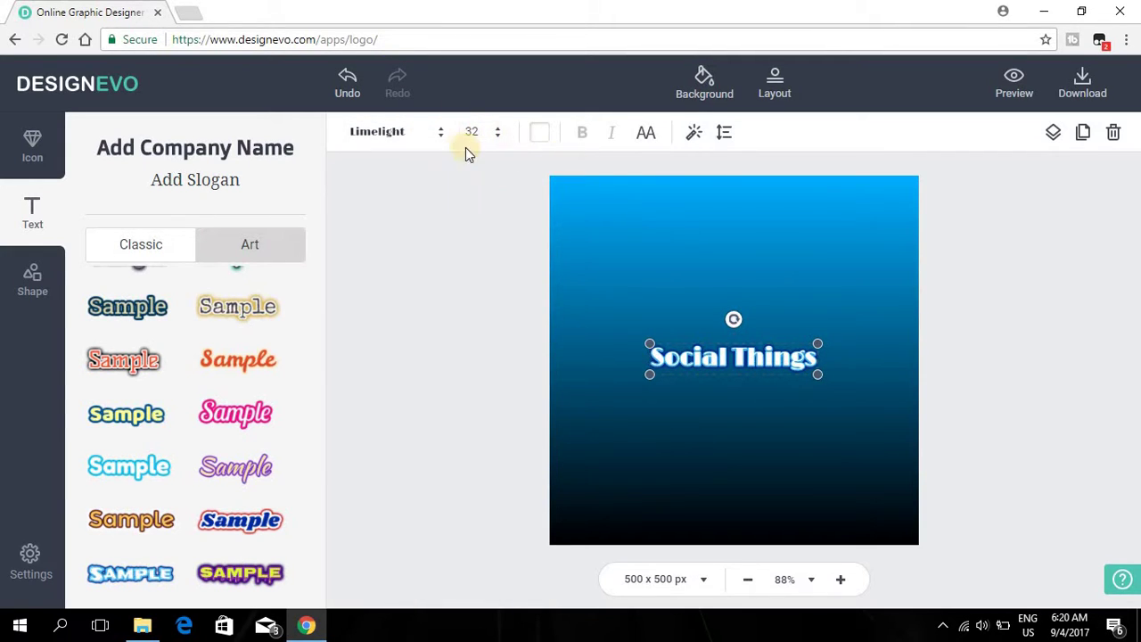
Give the title a black outline, adjust its thickness, and widen the glow radius.
{"action": "left_click", "coordinate": [702, 143]}
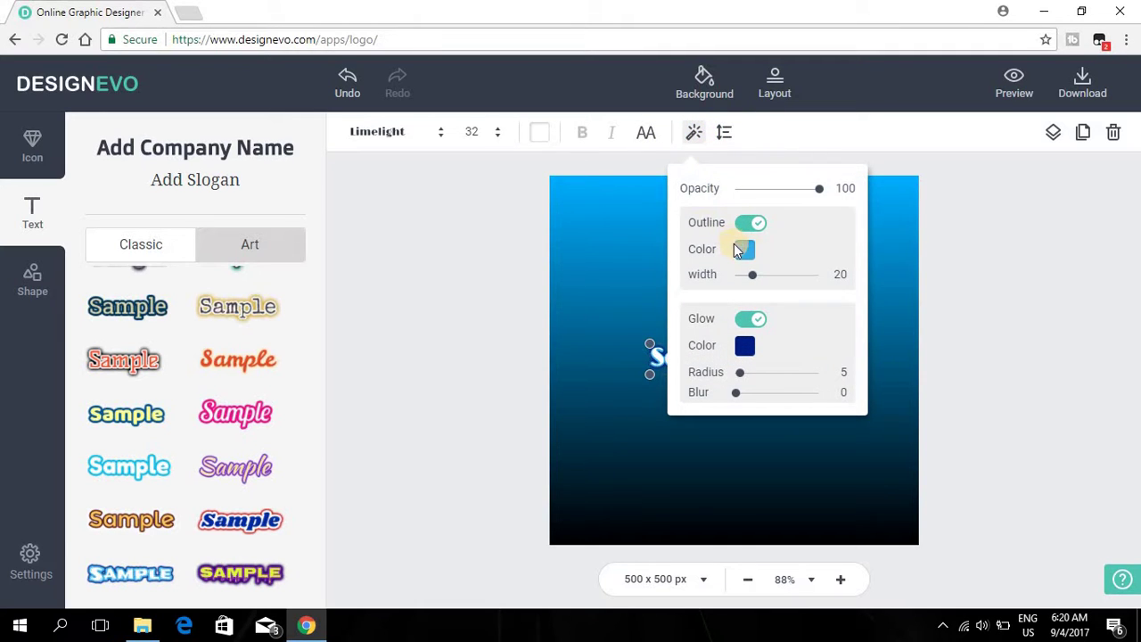
{"action": "left_click", "coordinate": [755, 251]}
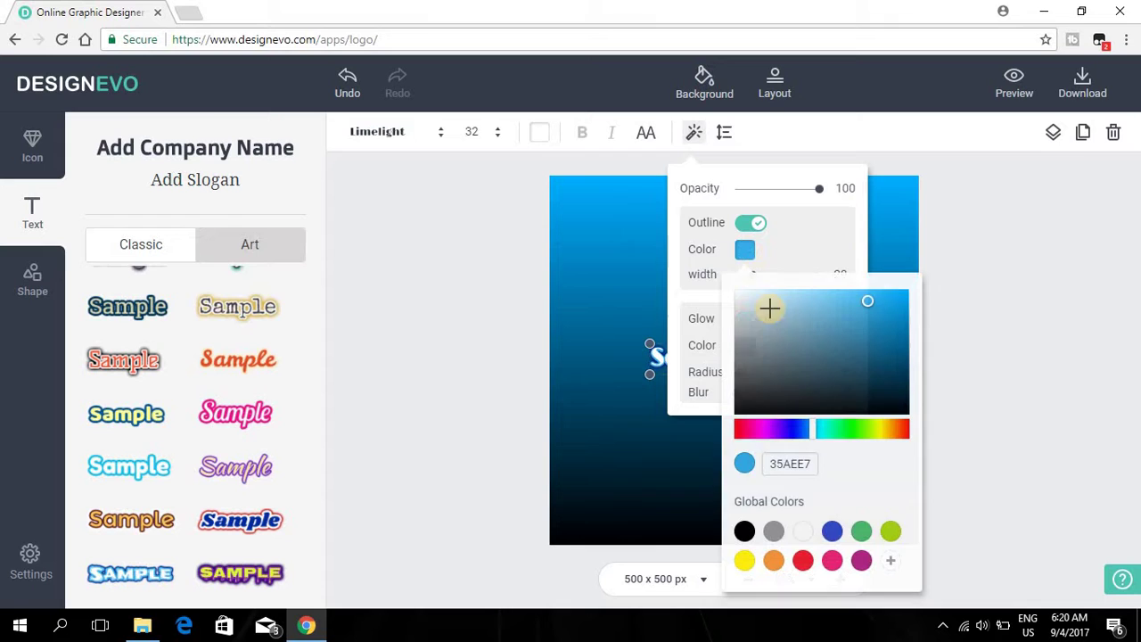
{"action": "left_click", "coordinate": [766, 335]}
{"action": "left_click_drag", "start_coordinate": [758, 369], "coordinate": [729, 426]}
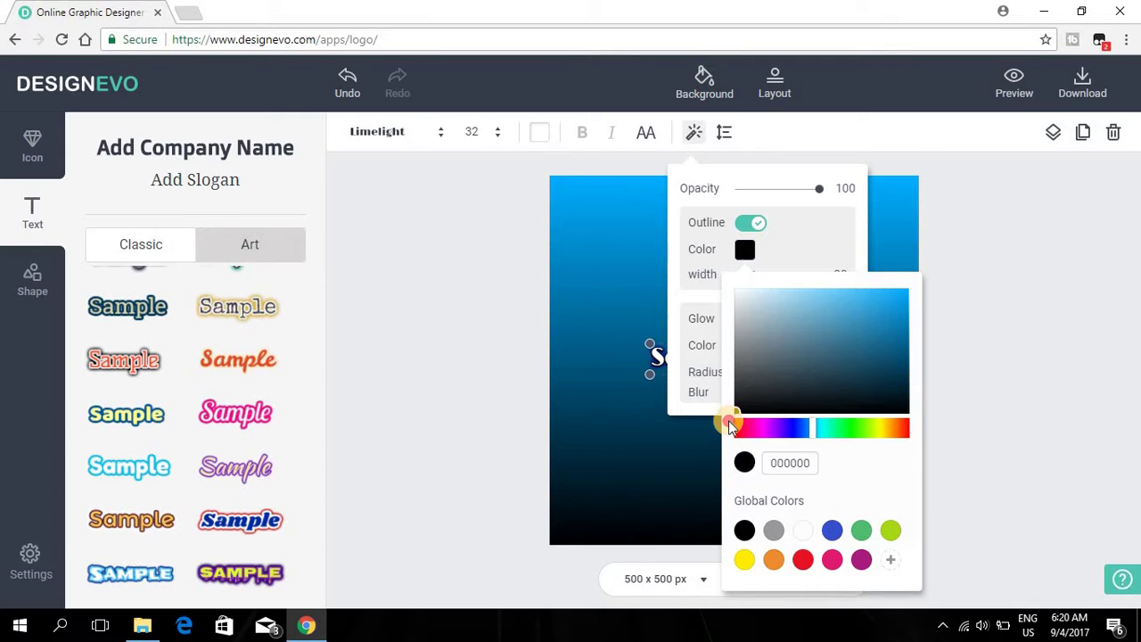
{"action": "left_click", "coordinate": [600, 461]}
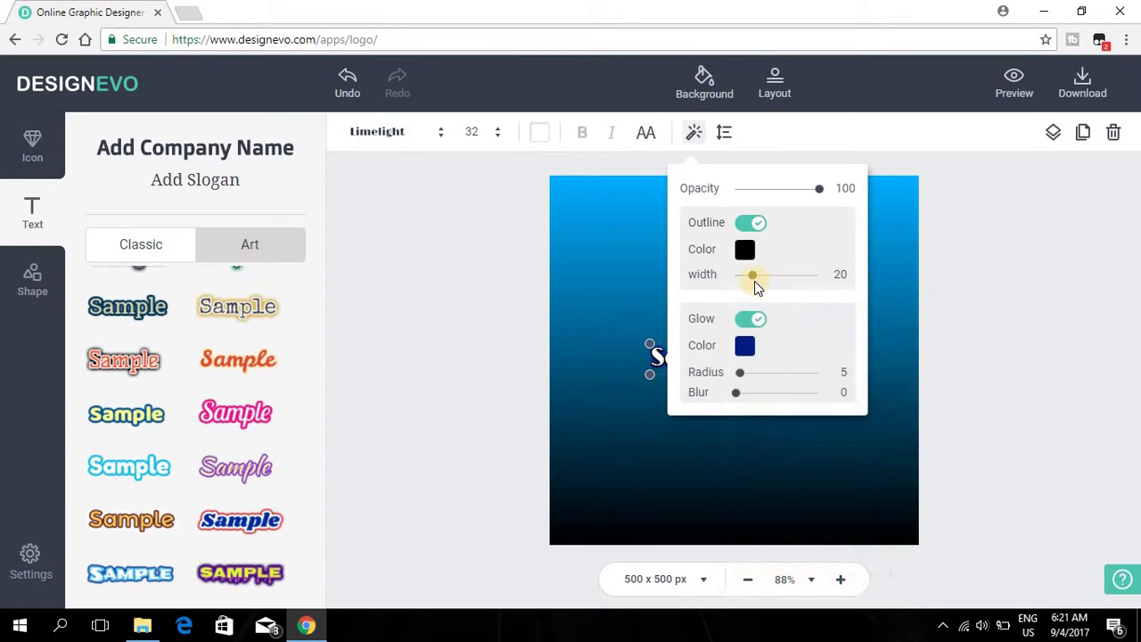
{"action": "mouse_move", "coordinate": [767, 284]}
{"action": "left_mouse_down"}
{"action": "mouse_move", "coordinate": [848, 280]}
{"action": "mouse_move", "coordinate": [725, 276]}
{"action": "mouse_move", "coordinate": [756, 278]}
{"action": "left_mouse_up"}
{"action": "left_click", "coordinate": [745, 322]}
{"action": "mouse_move", "coordinate": [740, 372]}
{"action": "left_mouse_down"}
{"action": "mouse_move", "coordinate": [815, 382]}
{"action": "mouse_move", "coordinate": [693, 353]}
{"action": "left_mouse_up"}
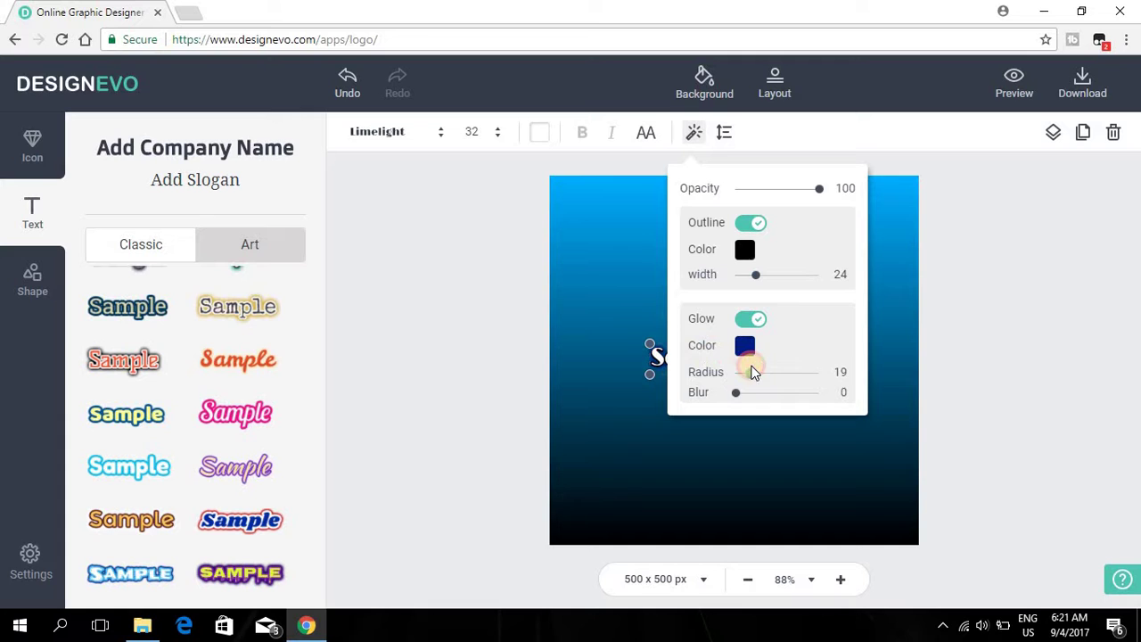
{"action": "left_click", "coordinate": [724, 134]}
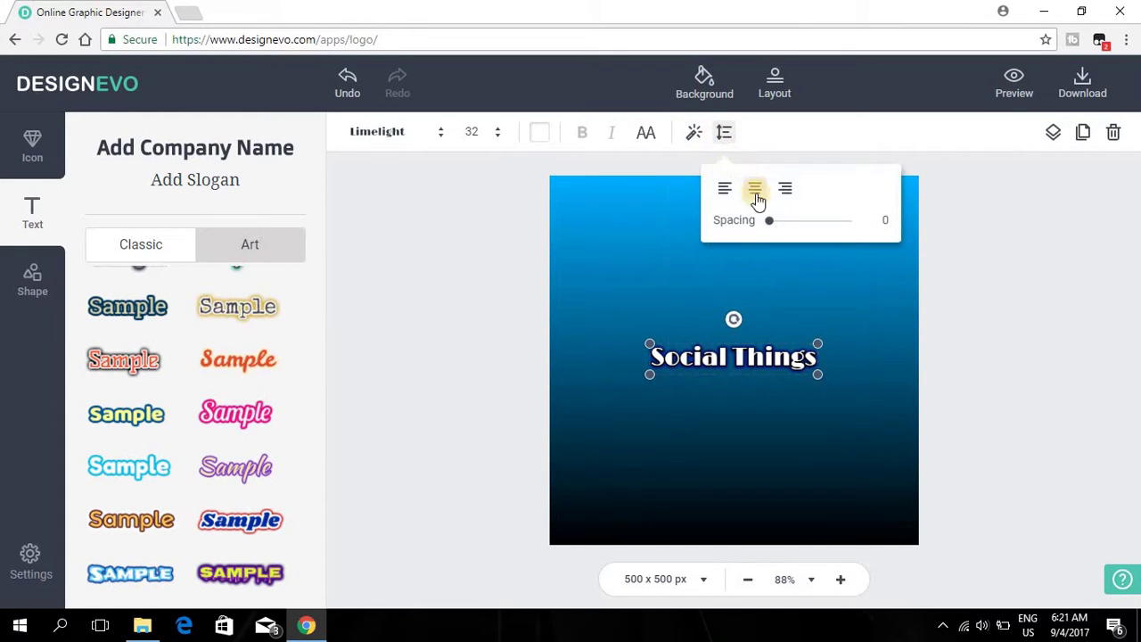
{"action": "left_click", "coordinate": [721, 190]}
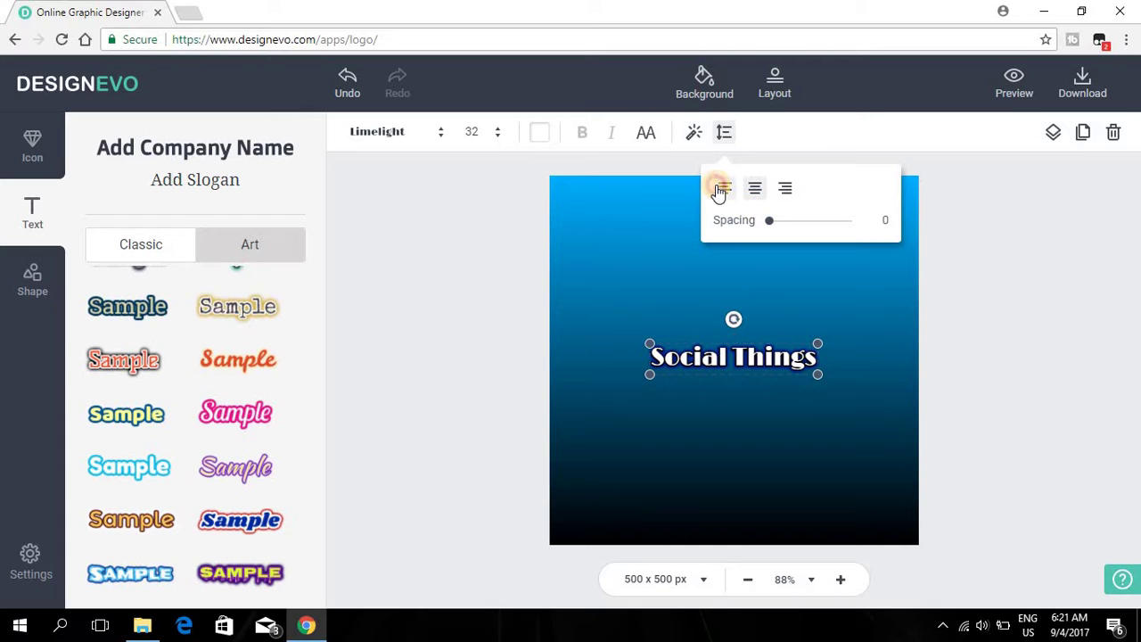
{"action": "left_click", "coordinate": [777, 189]}
{"action": "left_click", "coordinate": [760, 189]}
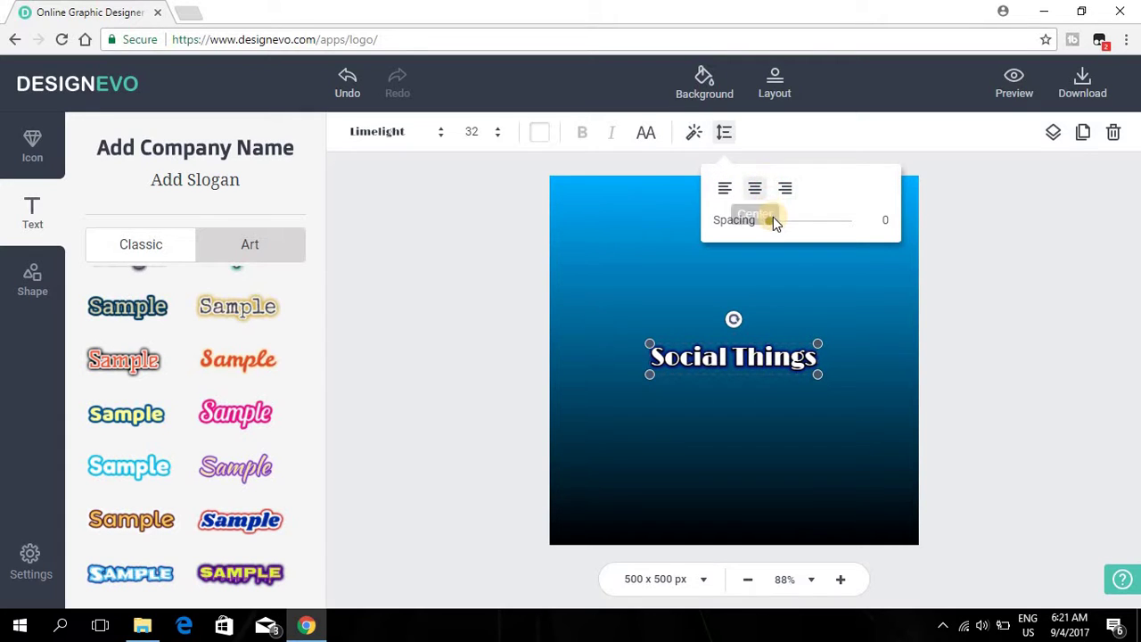
{"action": "mouse_move", "coordinate": [773, 227]}
{"action": "left_mouse_down"}
{"action": "mouse_move", "coordinate": [837, 224]}
{"action": "mouse_move", "coordinate": [765, 245]}
{"action": "left_mouse_up"}
{"action": "left_click", "coordinate": [814, 279]}
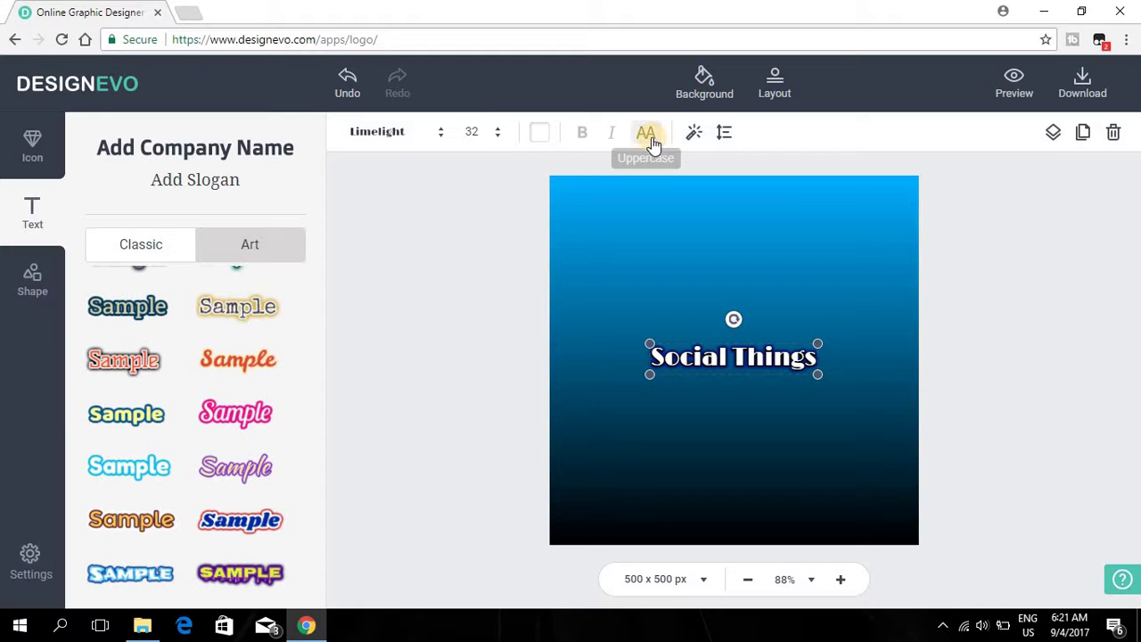
{"action": "left_click", "coordinate": [653, 136]}
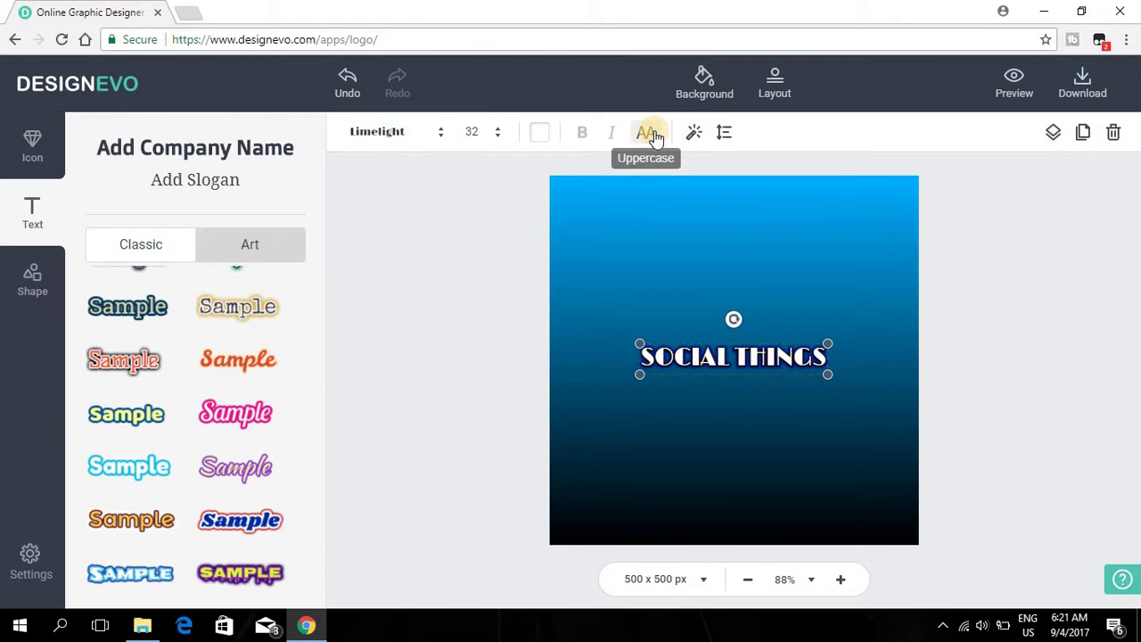
{"action": "left_click", "coordinate": [653, 135]}
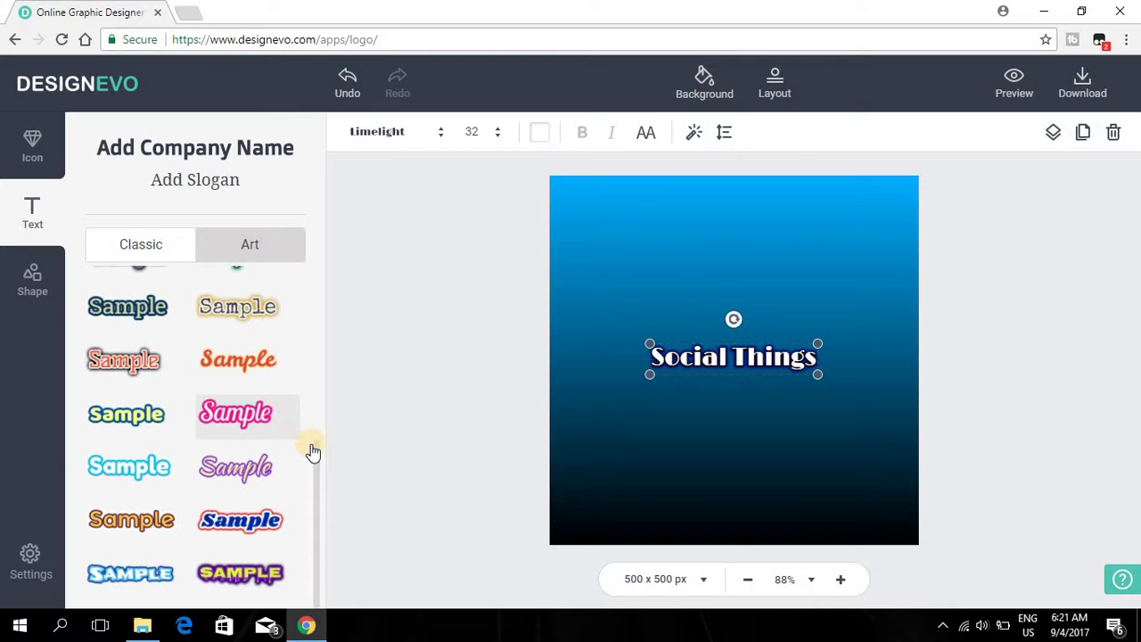
Apply the gold Cinzel Decor art style to the title and delete the extra script slogan.
{"action": "left_click_drag", "start_coordinate": [316, 453], "coordinate": [323, 296]}
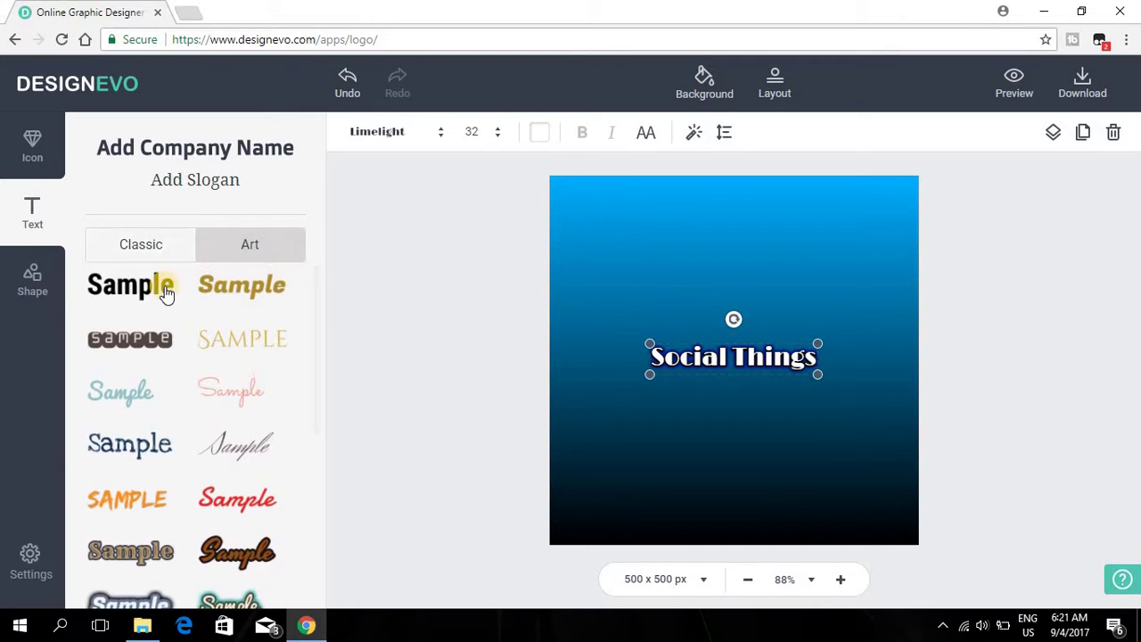
{"action": "left_click", "coordinate": [218, 343]}
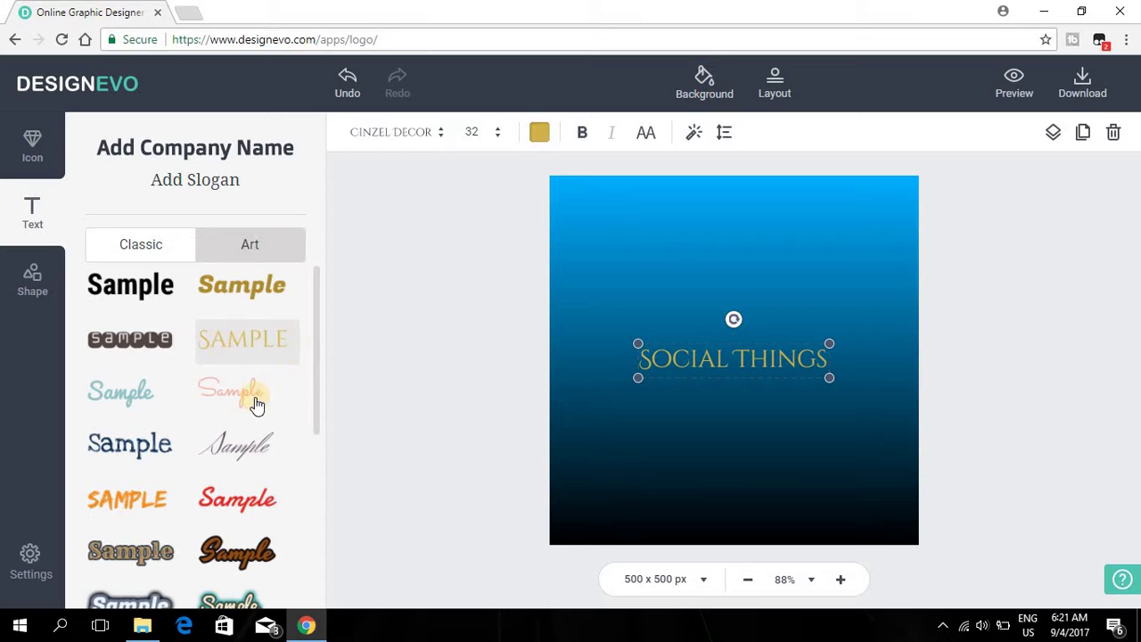
{"action": "left_click", "coordinate": [642, 407]}
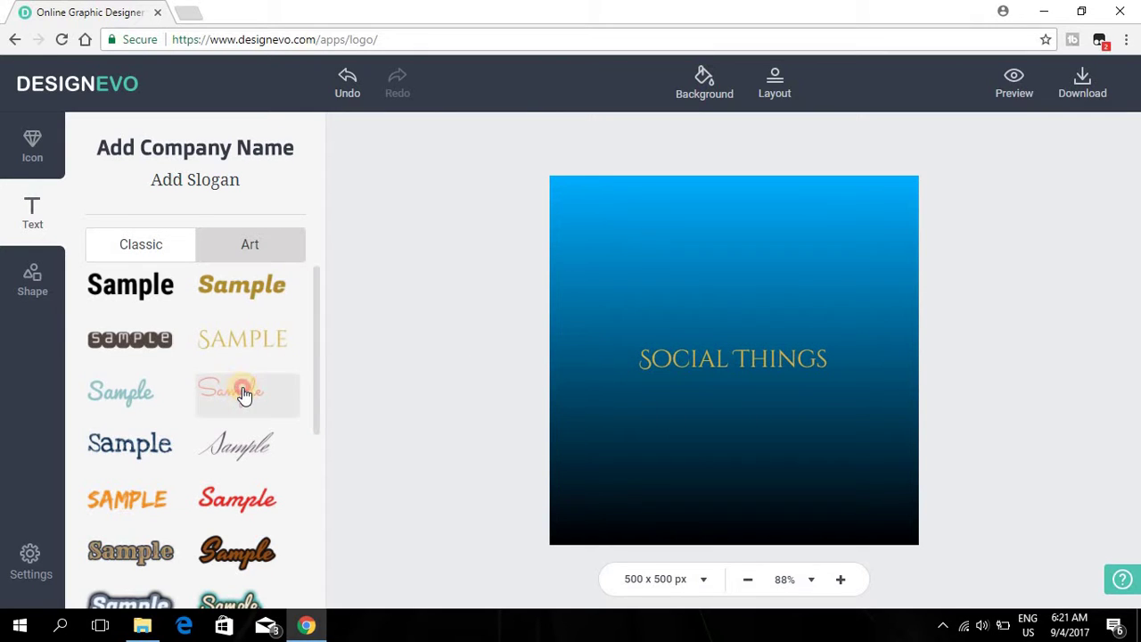
{"action": "double_click", "coordinate": [745, 363]}
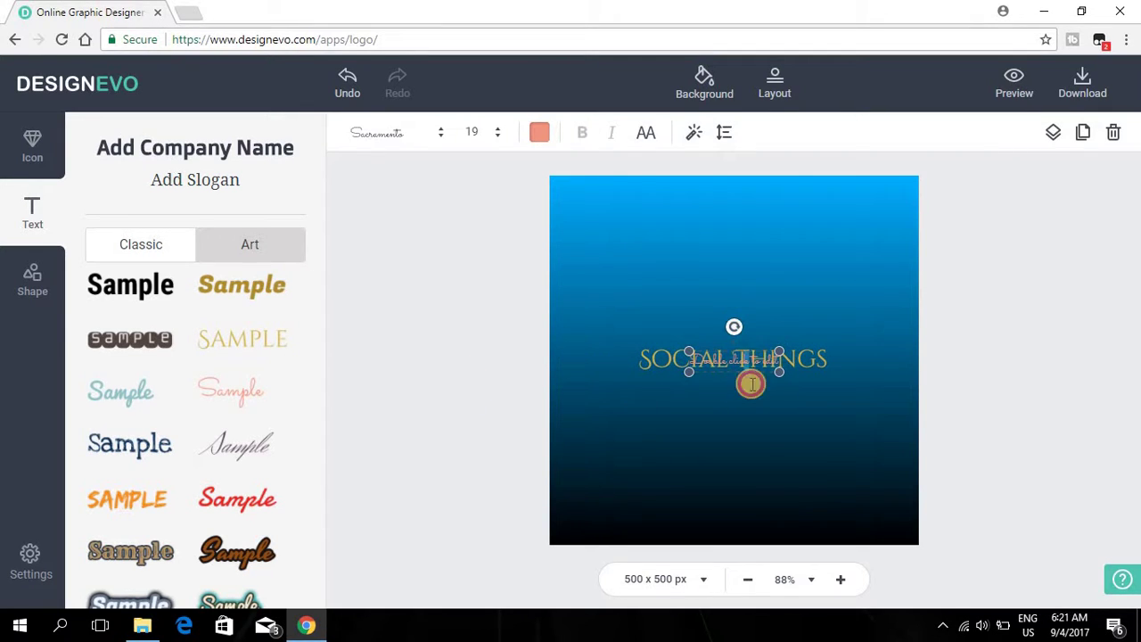
{"action": "mouse_move", "coordinate": [784, 365]}
{"action": "left_mouse_down"}
{"action": "mouse_move", "coordinate": [723, 362]}
{"action": "mouse_move", "coordinate": [729, 379]}
{"action": "left_mouse_up"}
{"action": "left_click", "coordinate": [726, 316]}
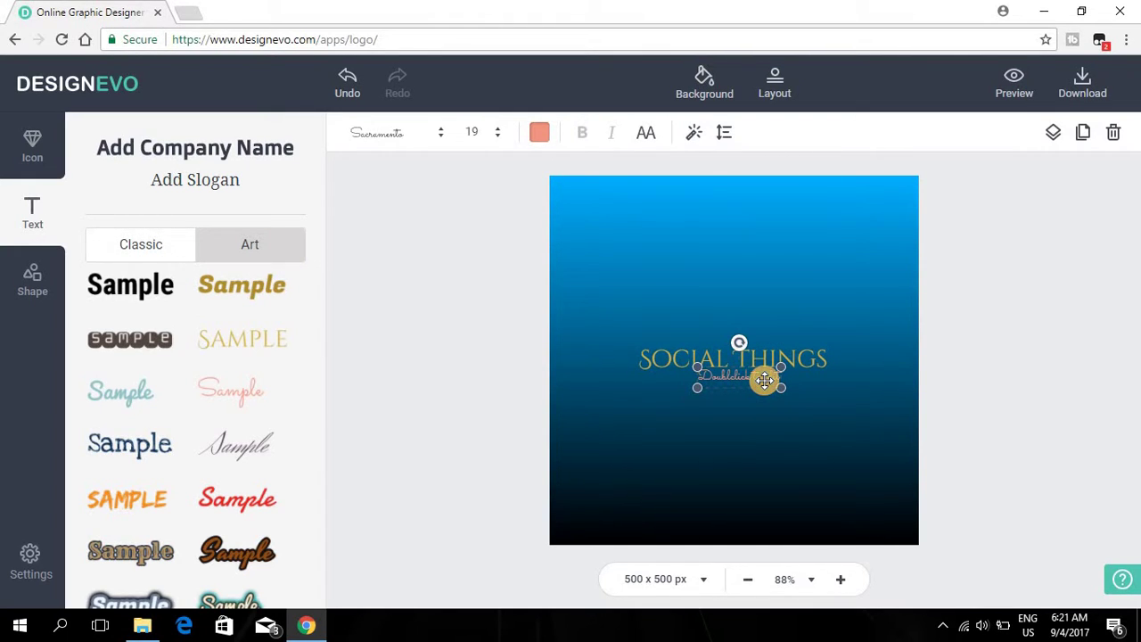
{"action": "key", "text": "Delete"}
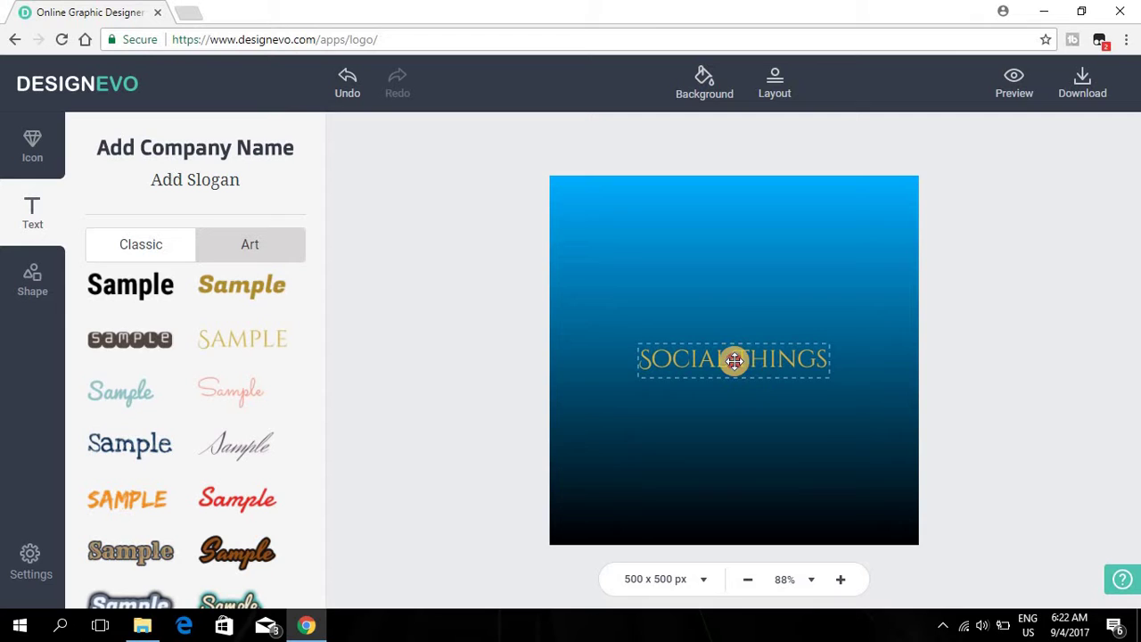
{"action": "left_click", "coordinate": [734, 360]}
Add a dark rounded square from the shape library, enlarged and centred on the canvas.
{"action": "left_click", "coordinate": [449, 354]}
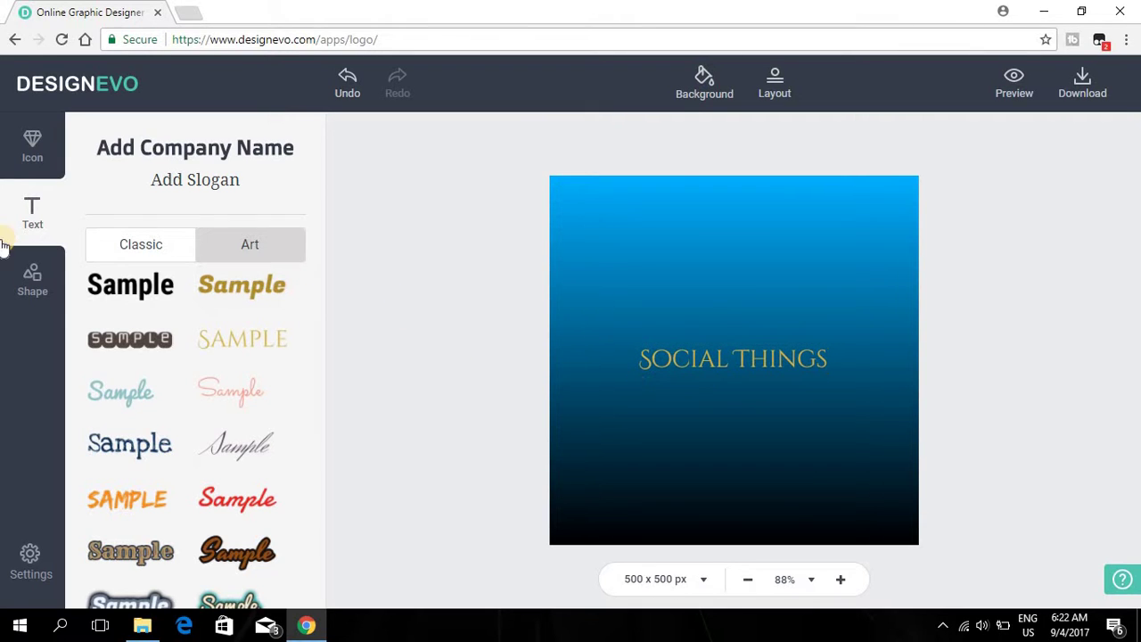
{"action": "left_click", "coordinate": [29, 290]}
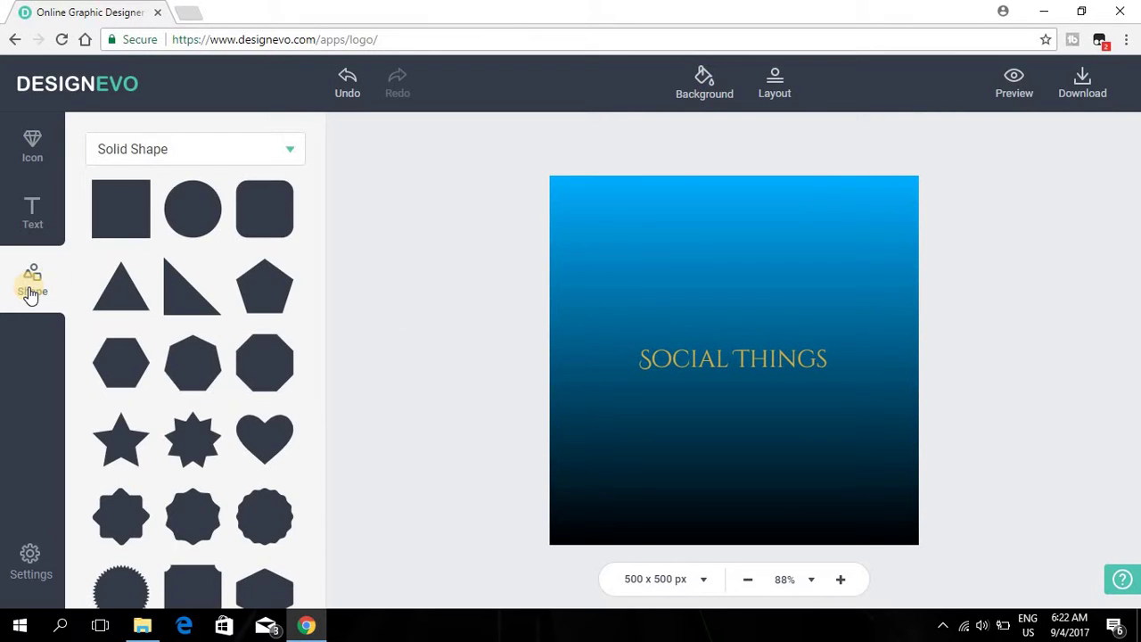
{"action": "scroll", "coordinate": [318, 273], "scroll_direction": "down", "scroll_amount": 3}
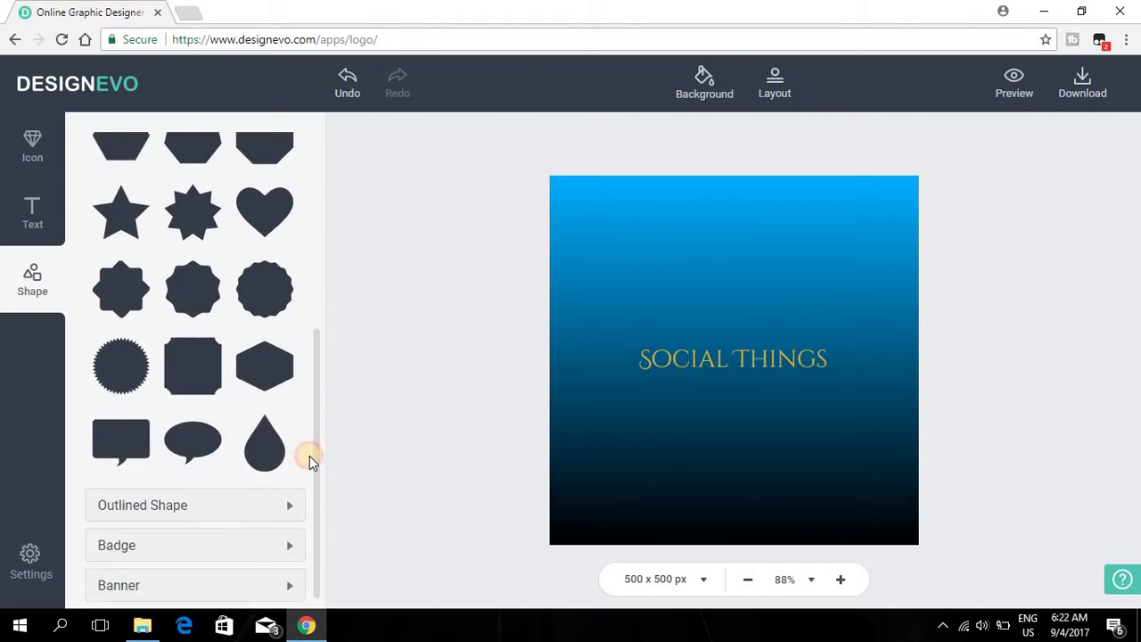
{"action": "scroll", "coordinate": [288, 163], "scroll_direction": "up", "scroll_amount": 3}
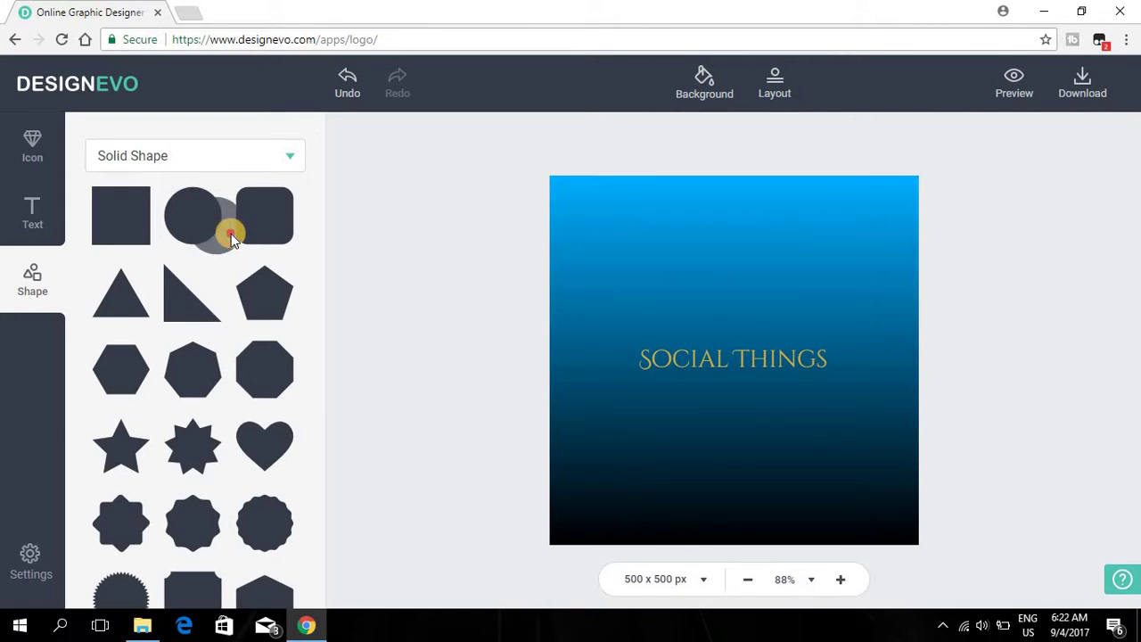
{"action": "left_click_drag", "start_coordinate": [263, 230], "coordinate": [731, 385]}
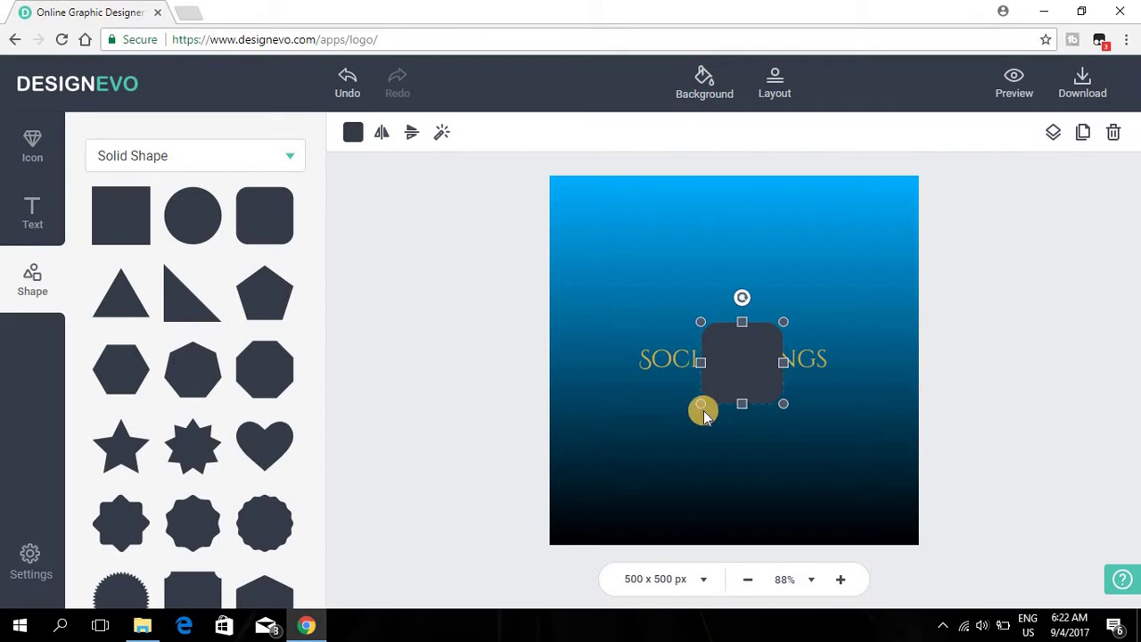
{"action": "left_click_drag", "start_coordinate": [700, 403], "coordinate": [671, 435]}
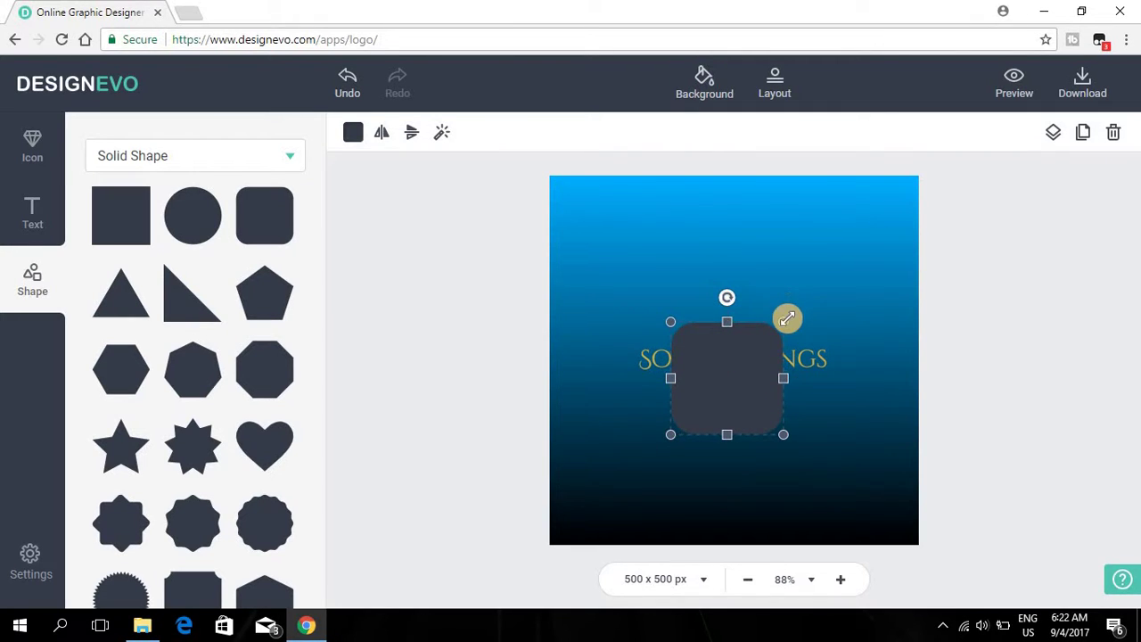
{"action": "left_click_drag", "start_coordinate": [784, 319], "coordinate": [802, 303]}
{"action": "left_click_drag", "start_coordinate": [773, 375], "coordinate": [772, 362]}
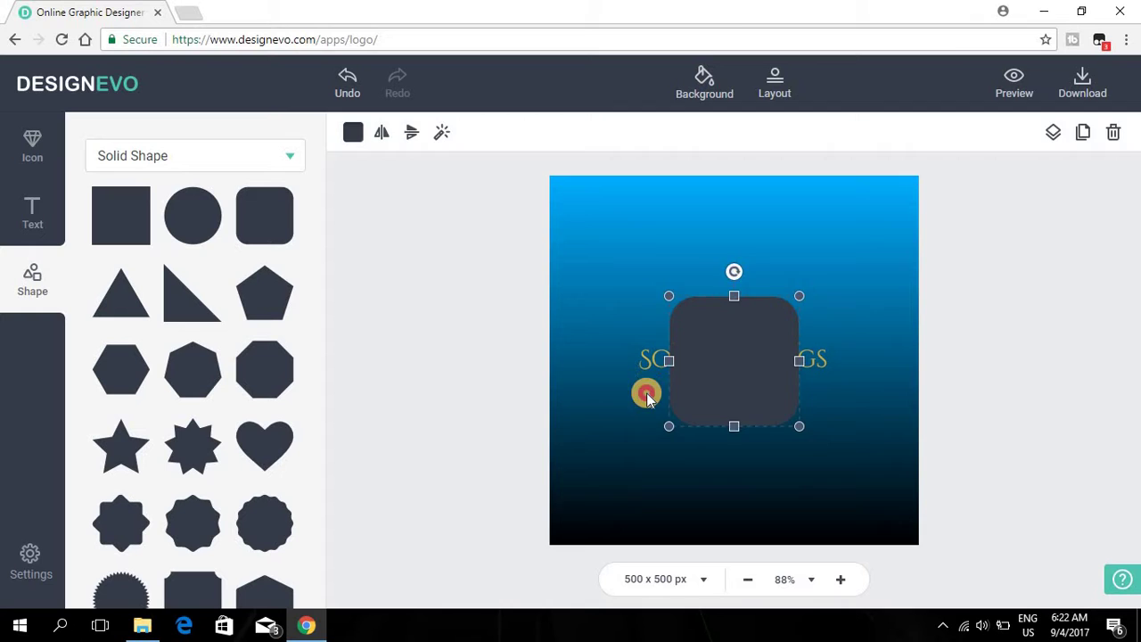
{"action": "left_click", "coordinate": [646, 390]}
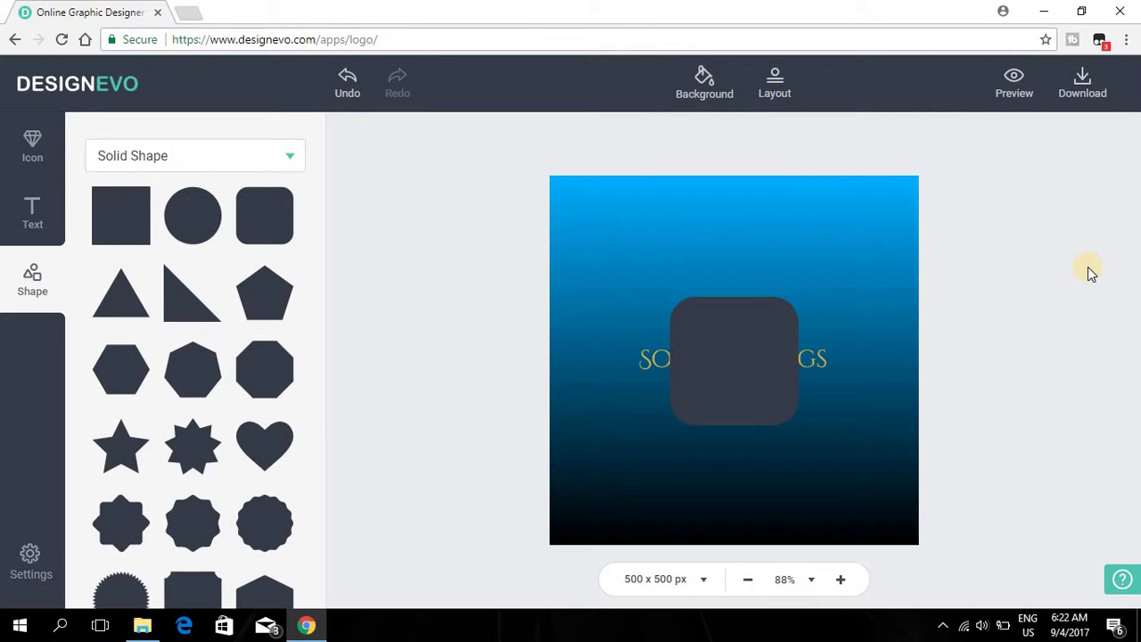
Send the rounded square behind the title, then delete it.
{"action": "left_click", "coordinate": [733, 372]}
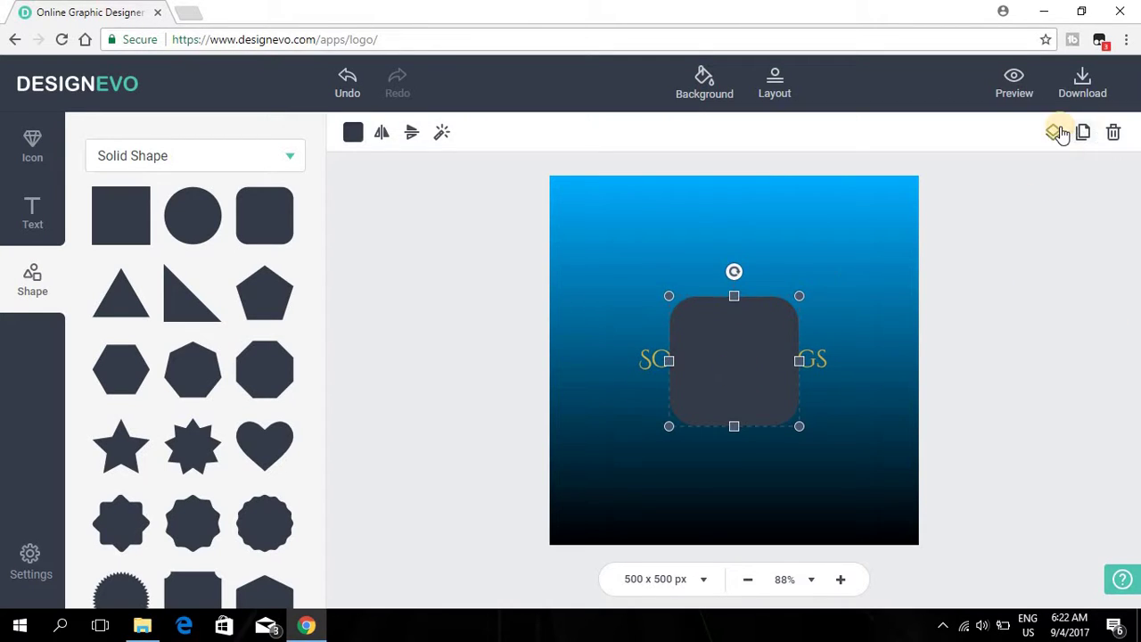
{"action": "left_click", "coordinate": [1054, 133]}
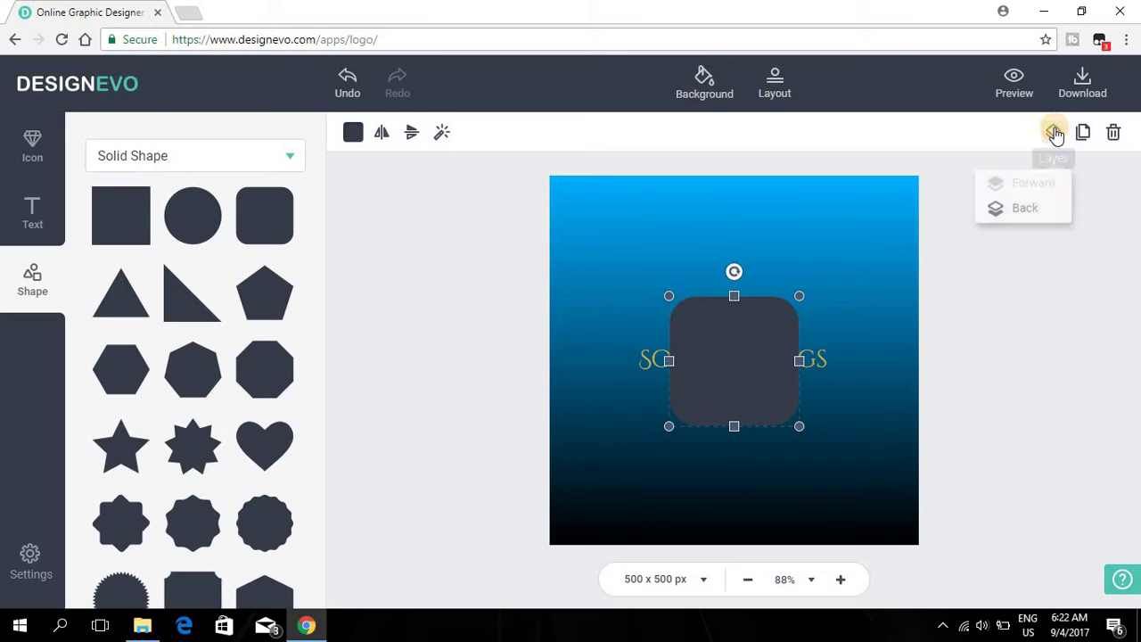
{"action": "left_click", "coordinate": [1021, 205]}
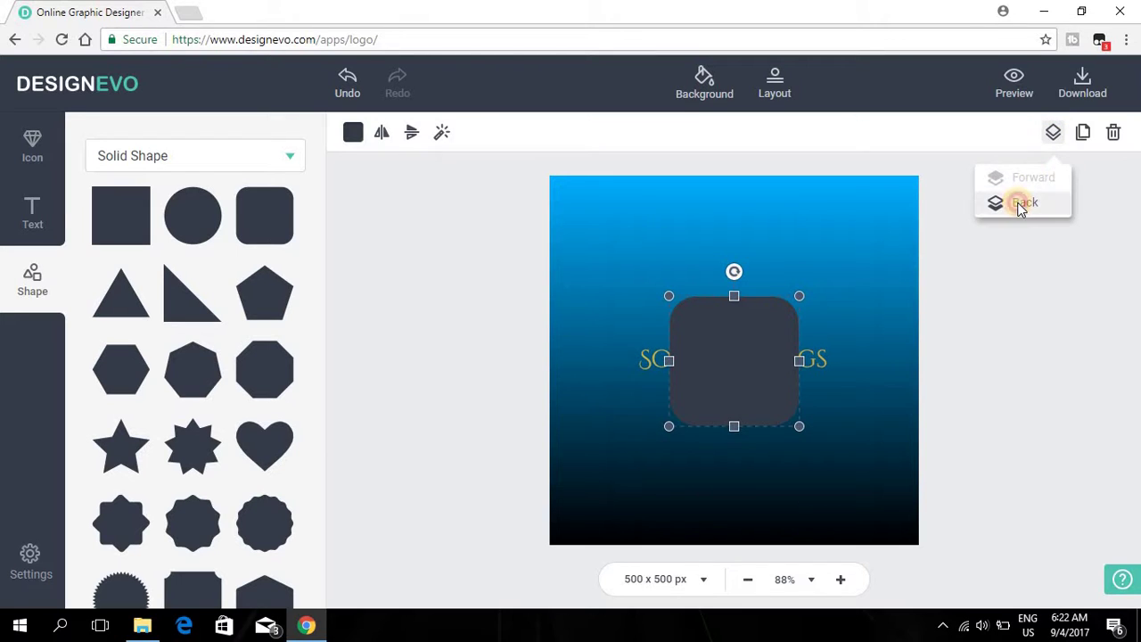
{"action": "left_click", "coordinate": [831, 362]}
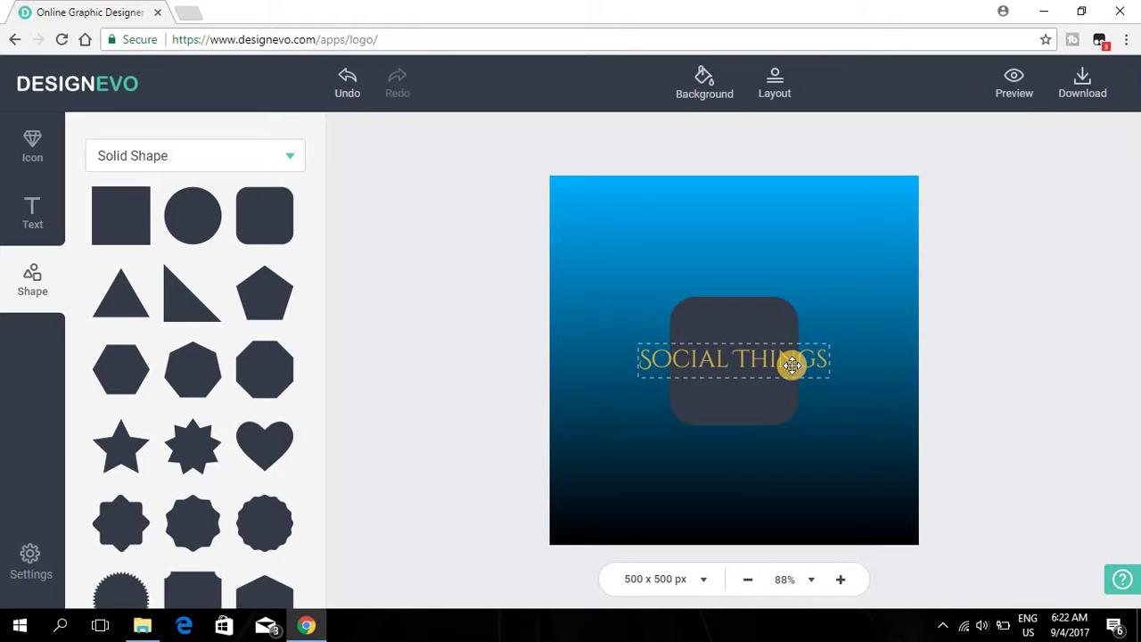
{"action": "left_click", "coordinate": [733, 420]}
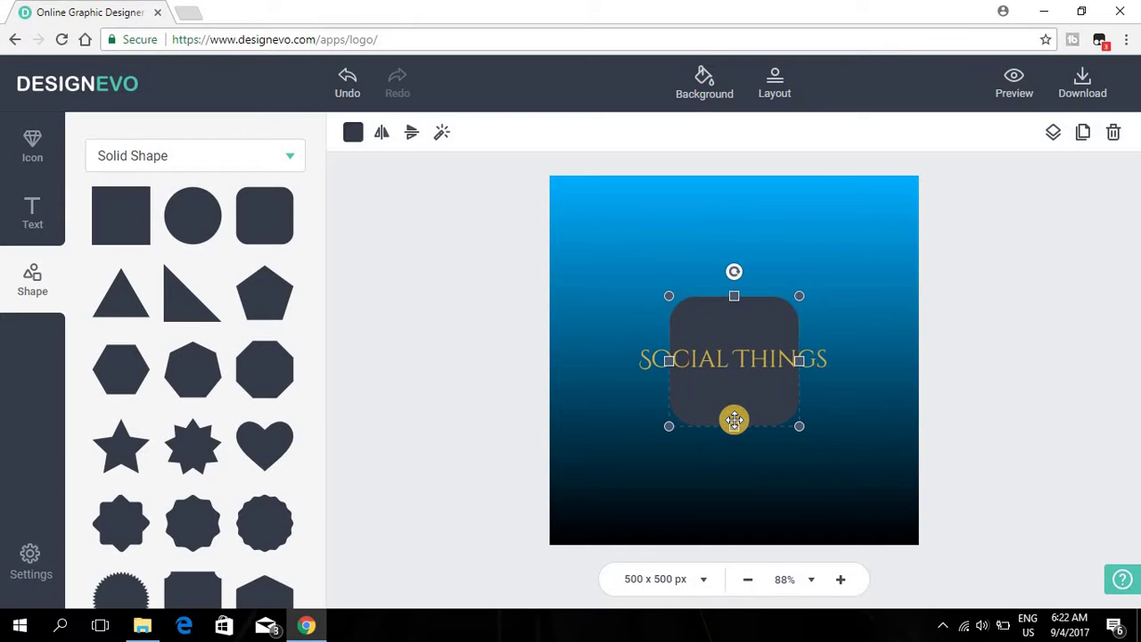
{"action": "key", "text": "Delete"}
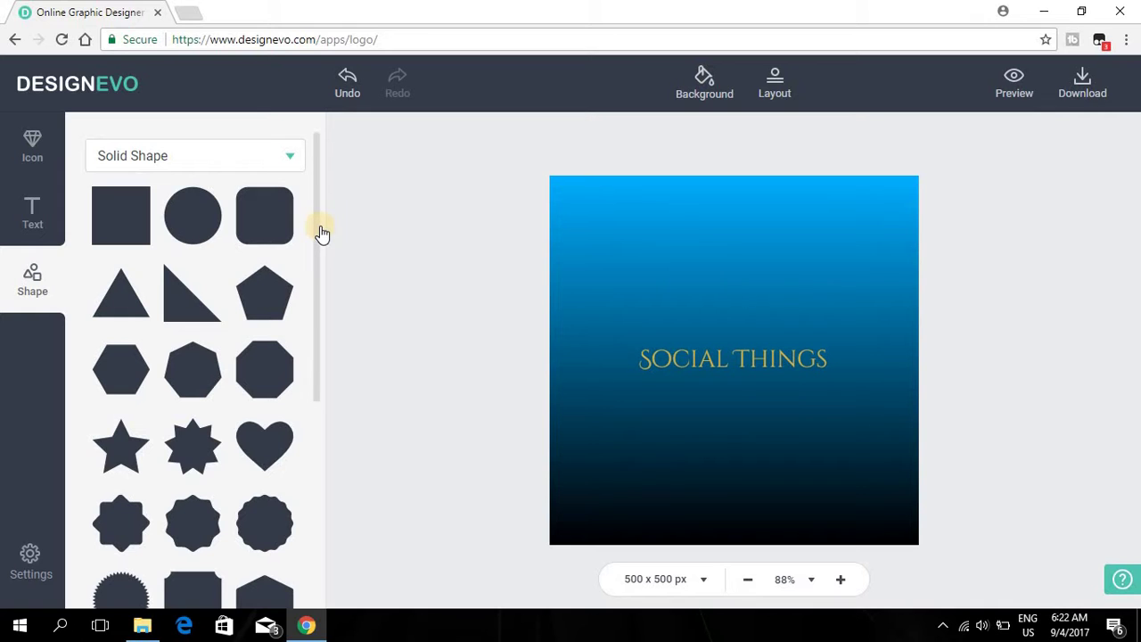
{"action": "scroll", "coordinate": [293, 425], "scroll_direction": "down", "scroll_amount": 2}
{"action": "scroll", "coordinate": [280, 394], "scroll_direction": "down", "scroll_amount": 3}
{"action": "left_click", "coordinate": [280, 383]}
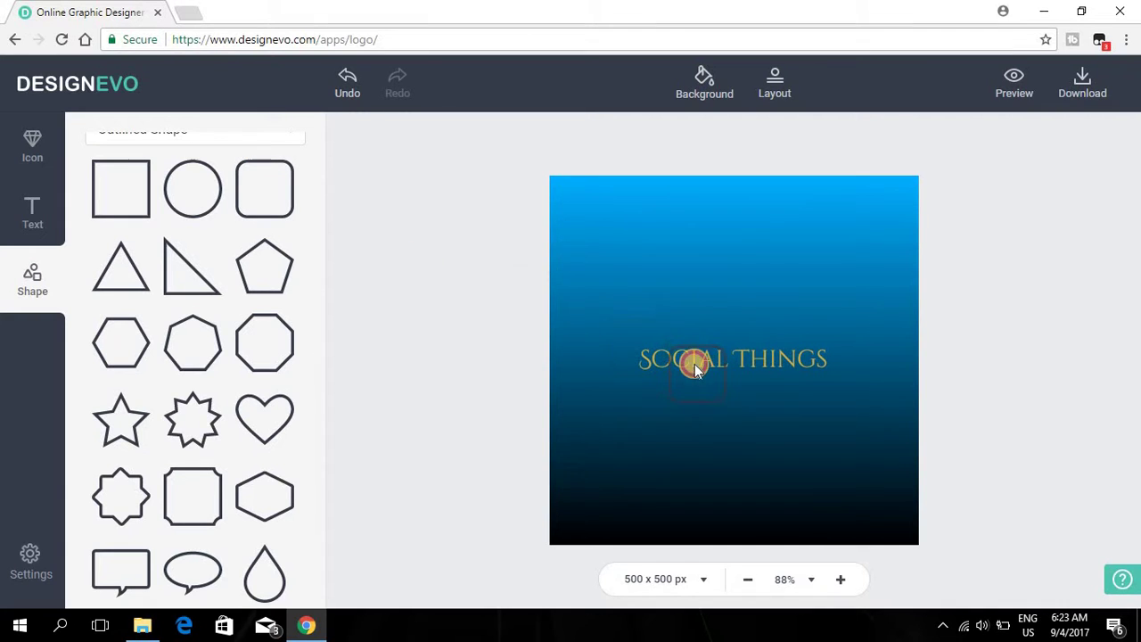
{"action": "mouse_move", "coordinate": [258, 185]}
{"action": "left_mouse_down"}
{"action": "mouse_move", "coordinate": [685, 362]}
{"action": "mouse_move", "coordinate": [634, 308]}
{"action": "left_mouse_up"}
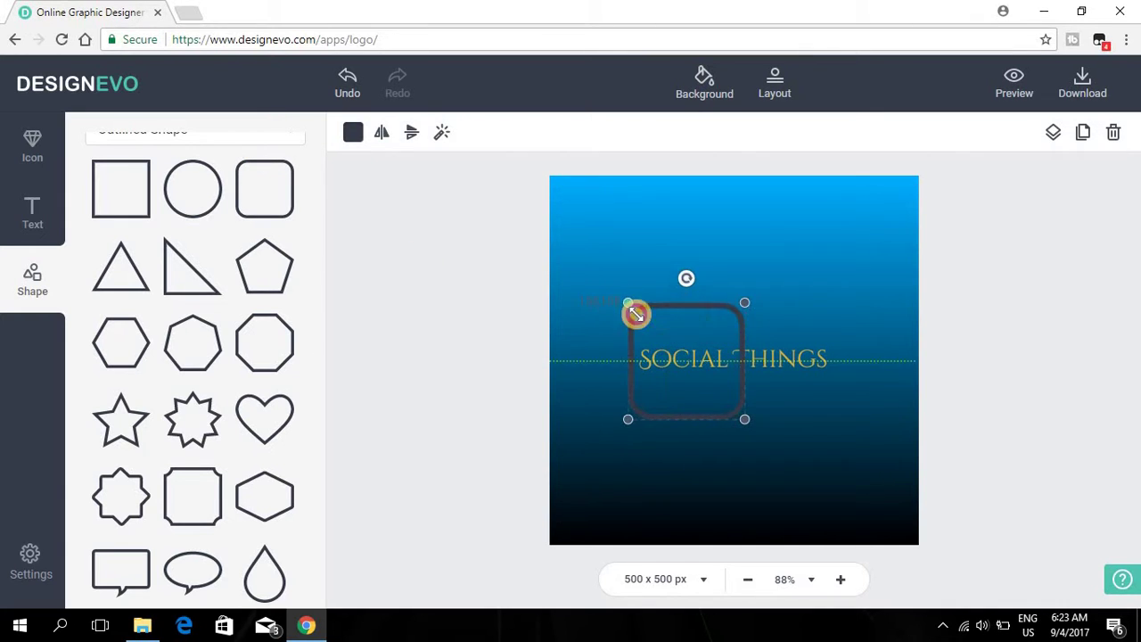
{"action": "left_click_drag", "start_coordinate": [746, 359], "coordinate": [750, 381]}
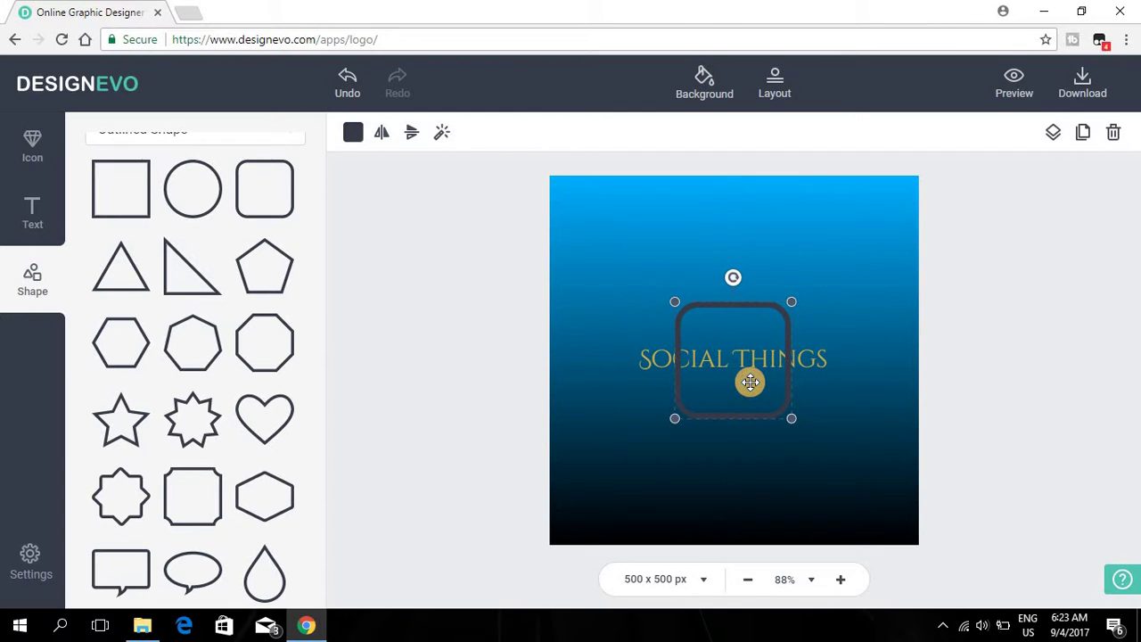
{"action": "left_click", "coordinate": [1052, 132]}
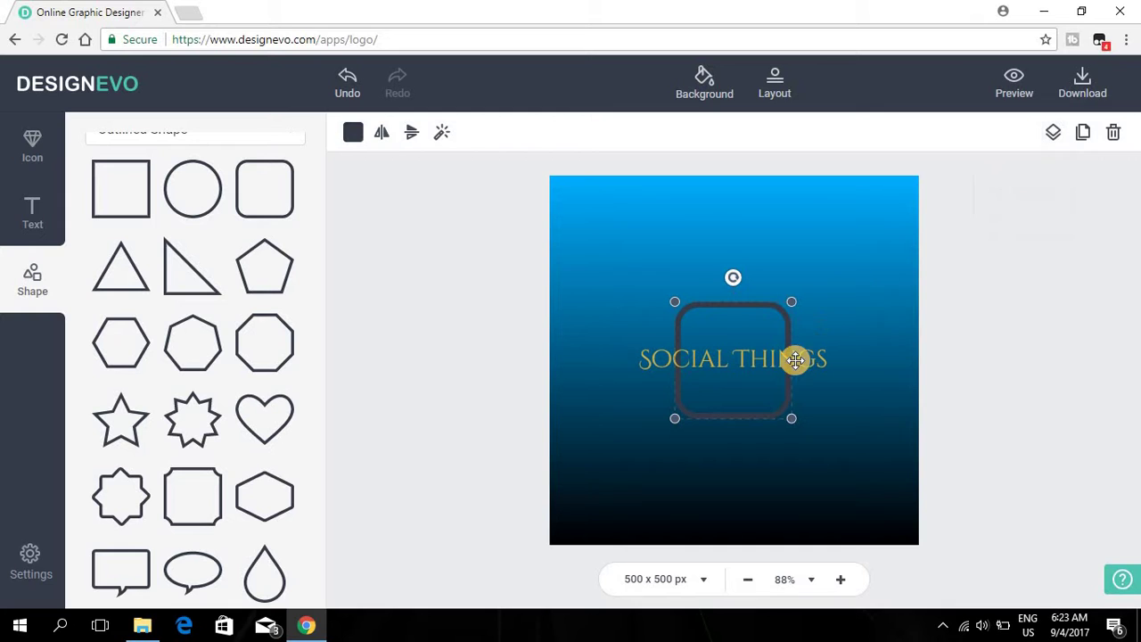
{"action": "key", "text": "Delete"}
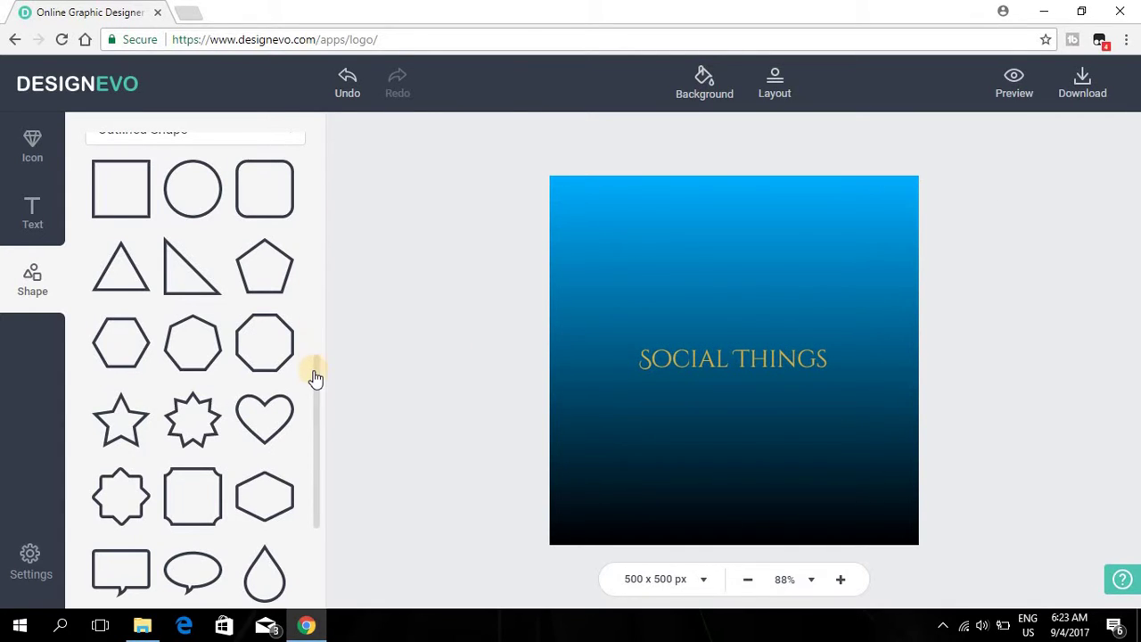
Add the split-ring shape from Shape > Badge, centred on the SOCIAL THINGS text.
{"action": "scroll", "coordinate": [293, 484], "scroll_direction": "down", "scroll_amount": 3}
{"action": "left_click", "coordinate": [256, 428]}
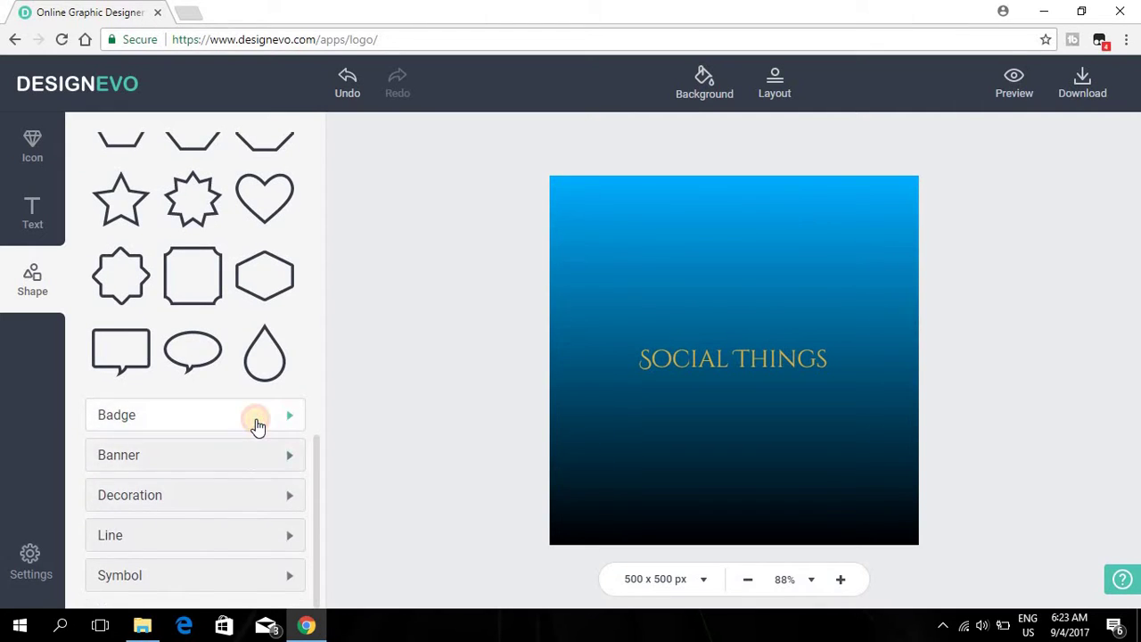
{"action": "scroll", "coordinate": [318, 417], "scroll_direction": "up", "scroll_amount": 1}
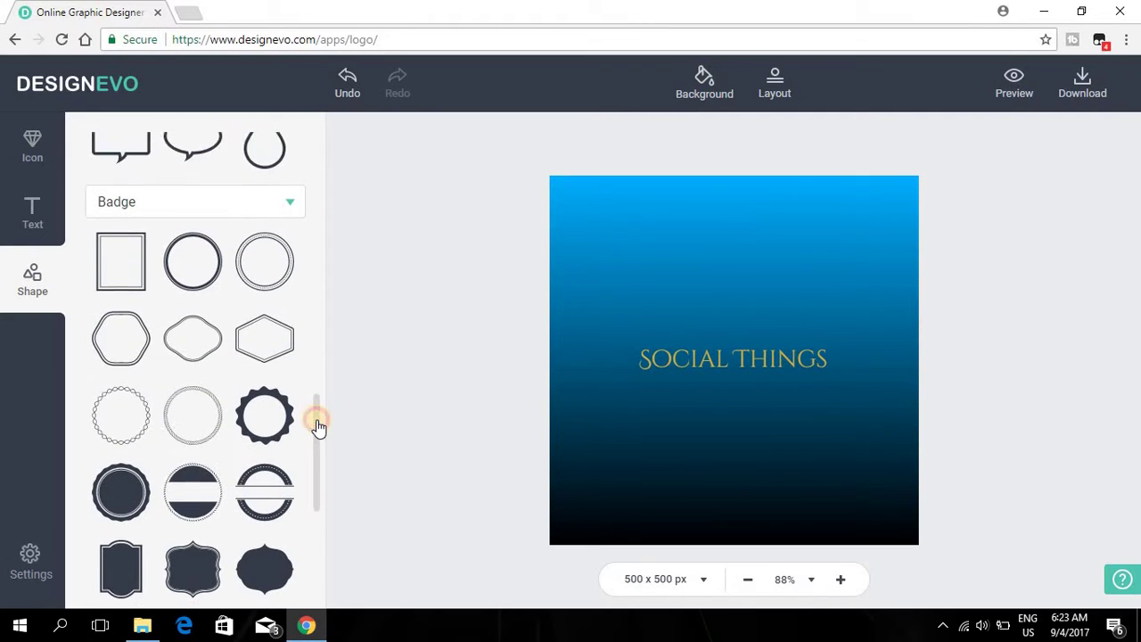
{"action": "scroll", "coordinate": [314, 420], "scroll_direction": "down", "scroll_amount": 1}
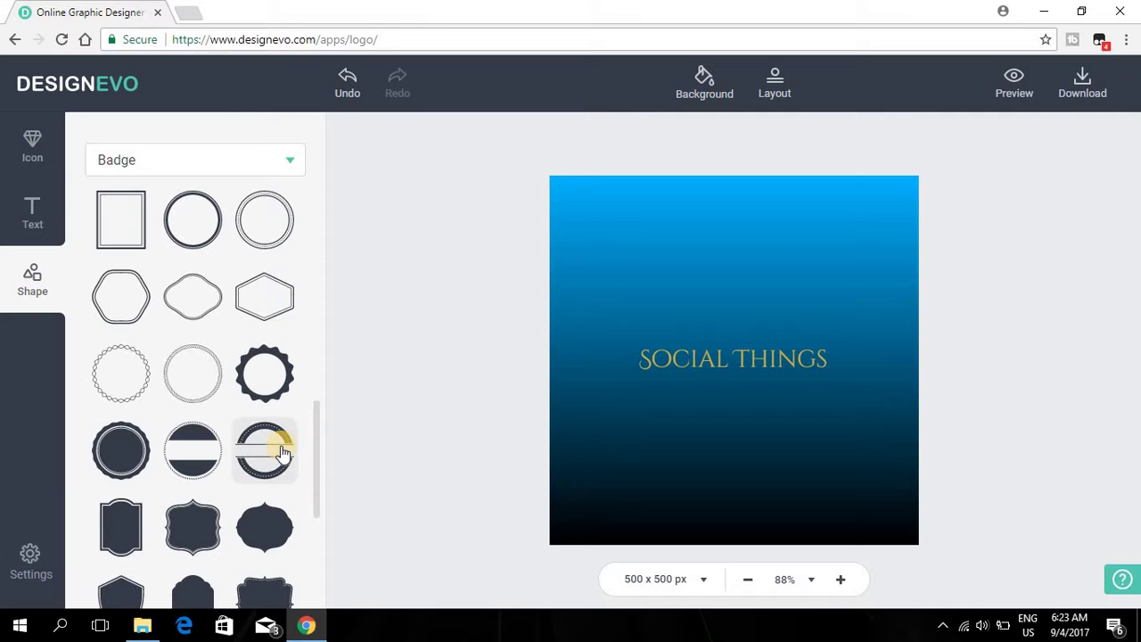
{"action": "mouse_move", "coordinate": [279, 452]}
{"action": "left_mouse_down"}
{"action": "mouse_move", "coordinate": [665, 386]}
{"action": "mouse_move", "coordinate": [622, 467]}
{"action": "left_mouse_up"}
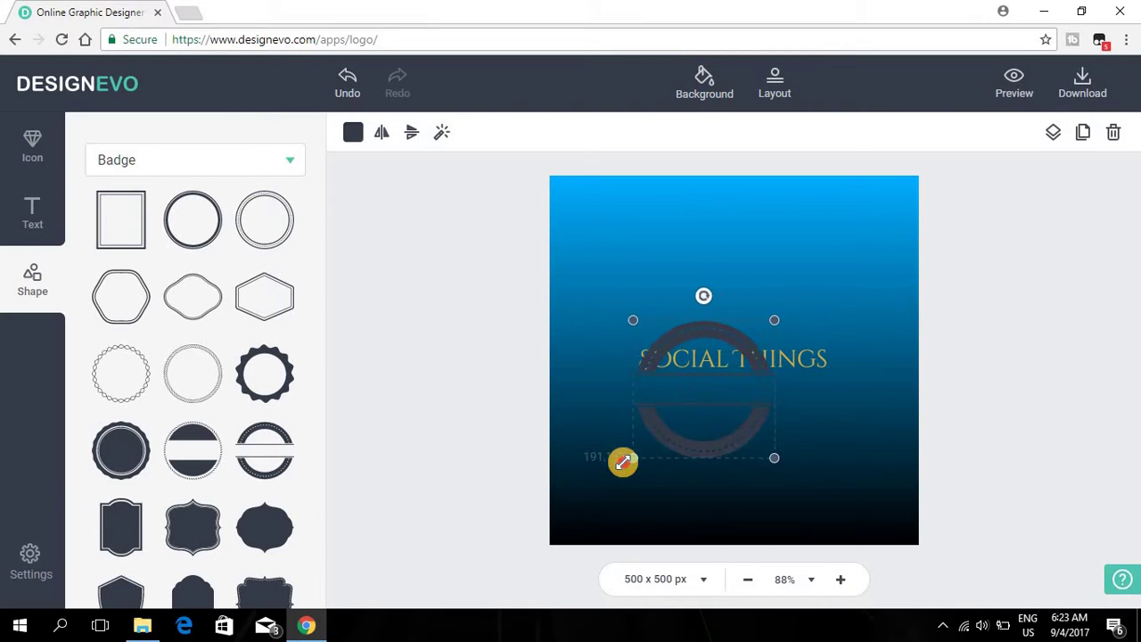
{"action": "left_click_drag", "start_coordinate": [690, 400], "coordinate": [711, 385]}
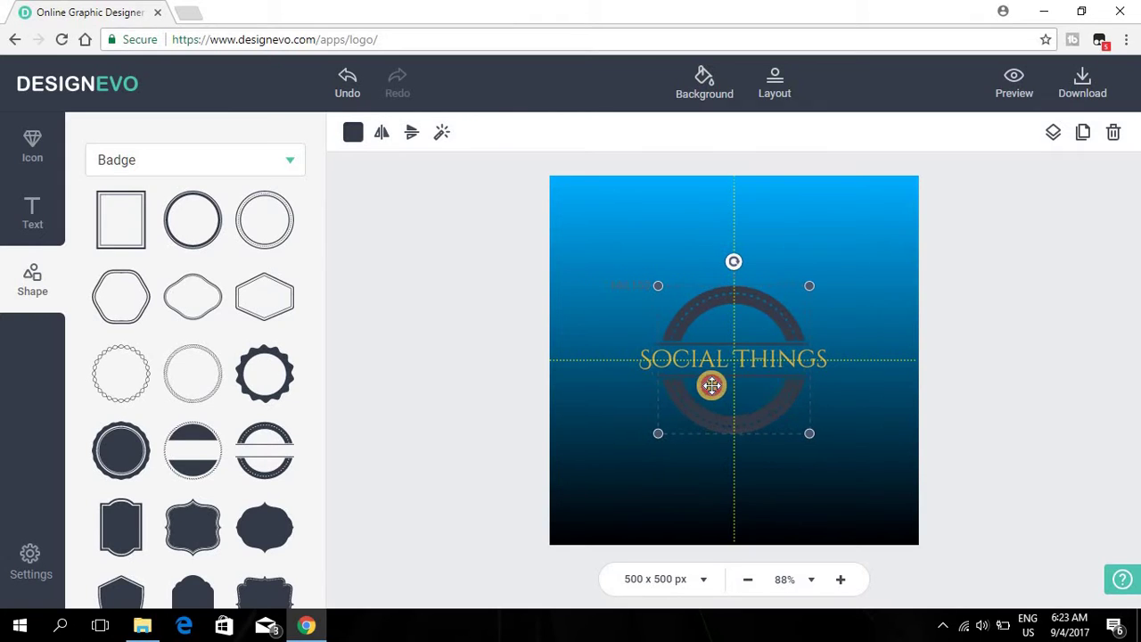
{"action": "left_click", "coordinate": [621, 431]}
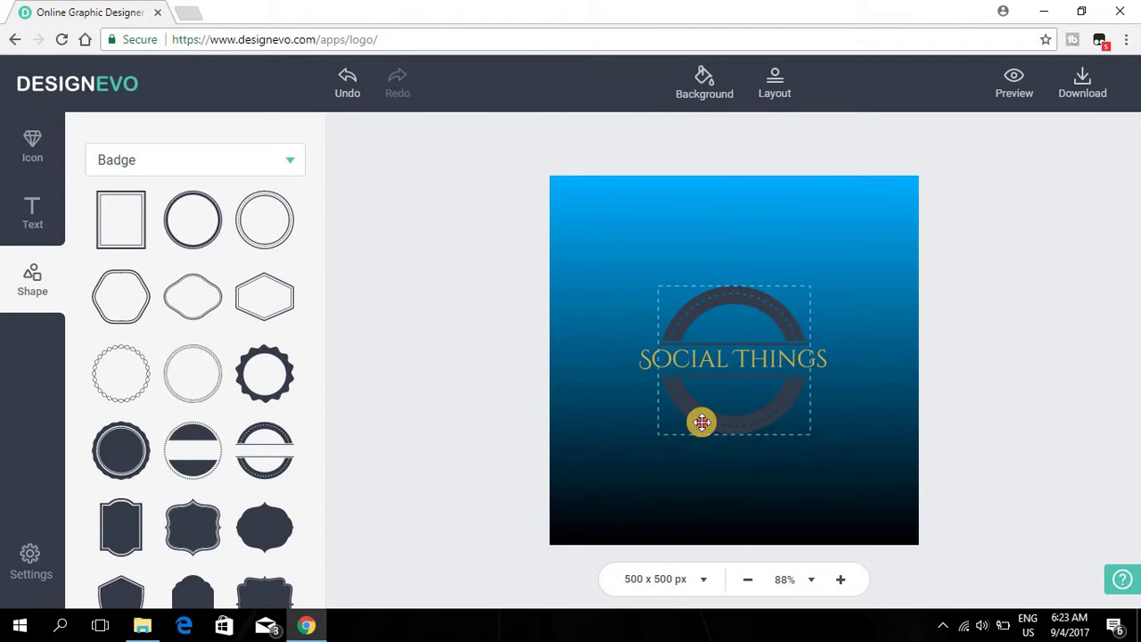
{"action": "left_click", "coordinate": [701, 417]}
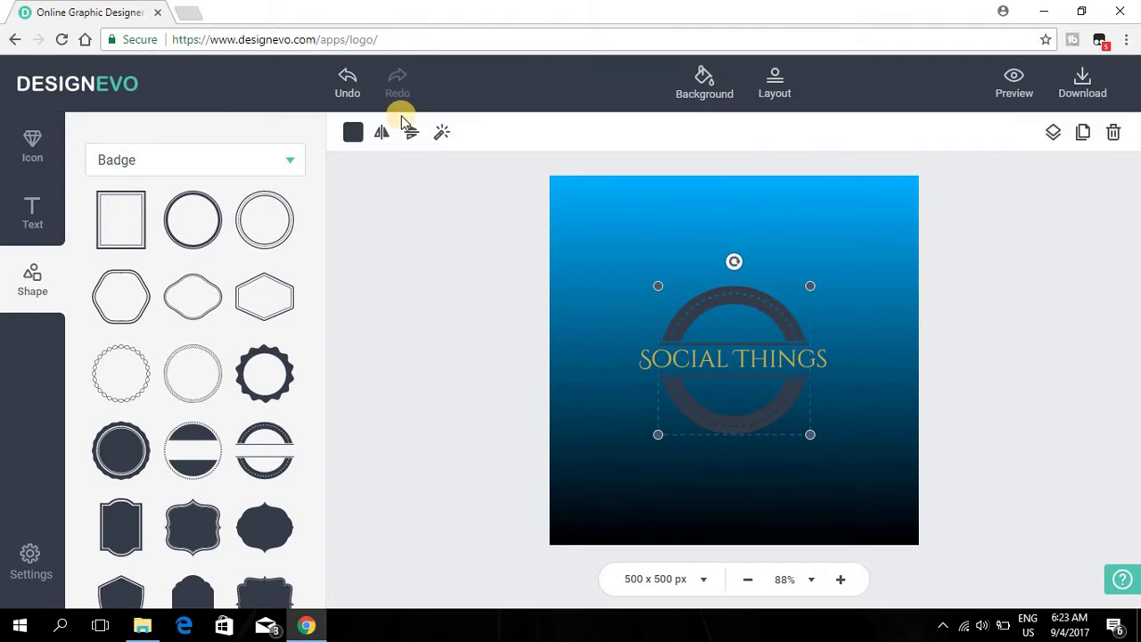
Try solid blue and black fills on the badge ring, then switch it to a gradient fill.
{"action": "left_click", "coordinate": [353, 134]}
{"action": "mouse_move", "coordinate": [420, 275]}
{"action": "left_mouse_down"}
{"action": "mouse_move", "coordinate": [521, 277]}
{"action": "mouse_move", "coordinate": [539, 346]}
{"action": "mouse_move", "coordinate": [475, 357]}
{"action": "left_mouse_up"}
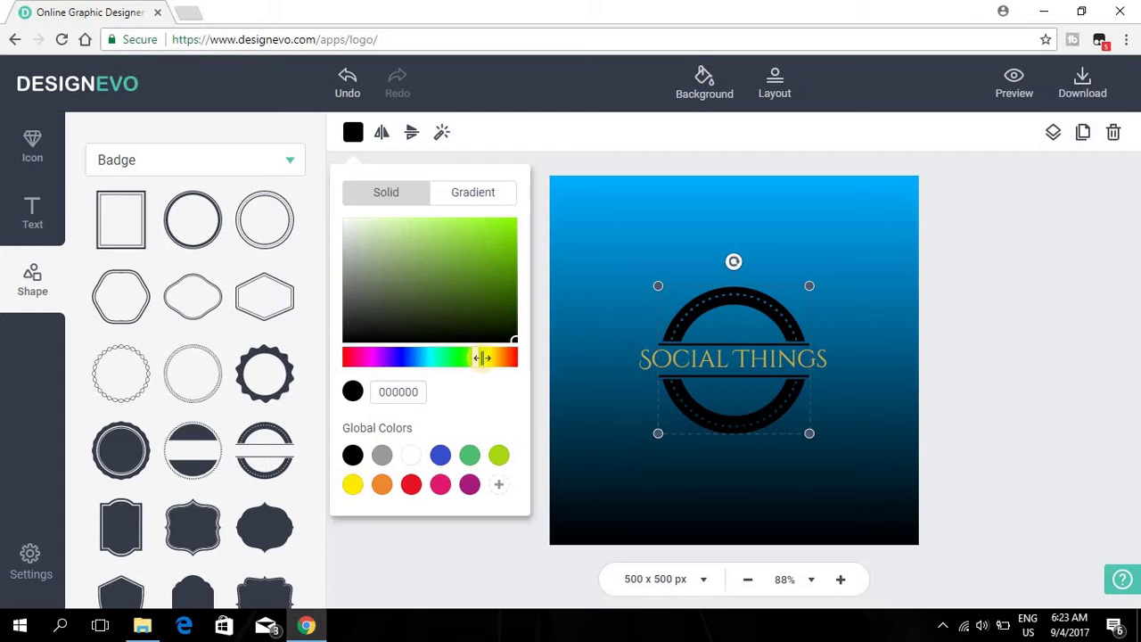
{"action": "left_click", "coordinate": [452, 240]}
{"action": "mouse_move", "coordinate": [450, 215]}
{"action": "left_mouse_down"}
{"action": "mouse_move", "coordinate": [330, 376]}
{"action": "mouse_move", "coordinate": [487, 334]}
{"action": "left_mouse_up"}
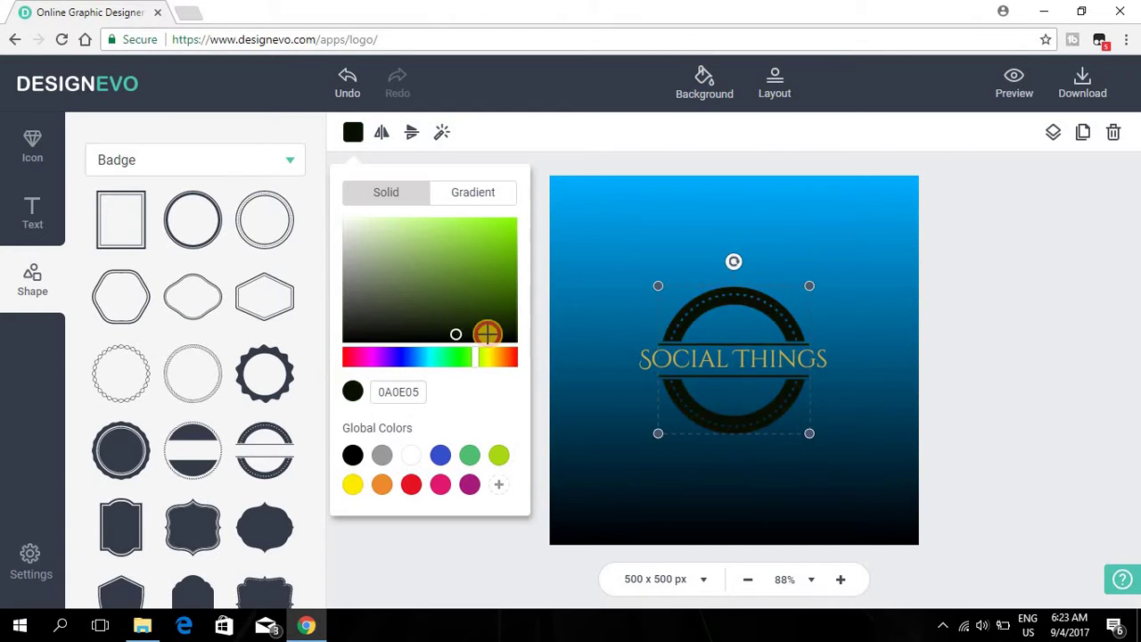
{"action": "left_click", "coordinate": [475, 195]}
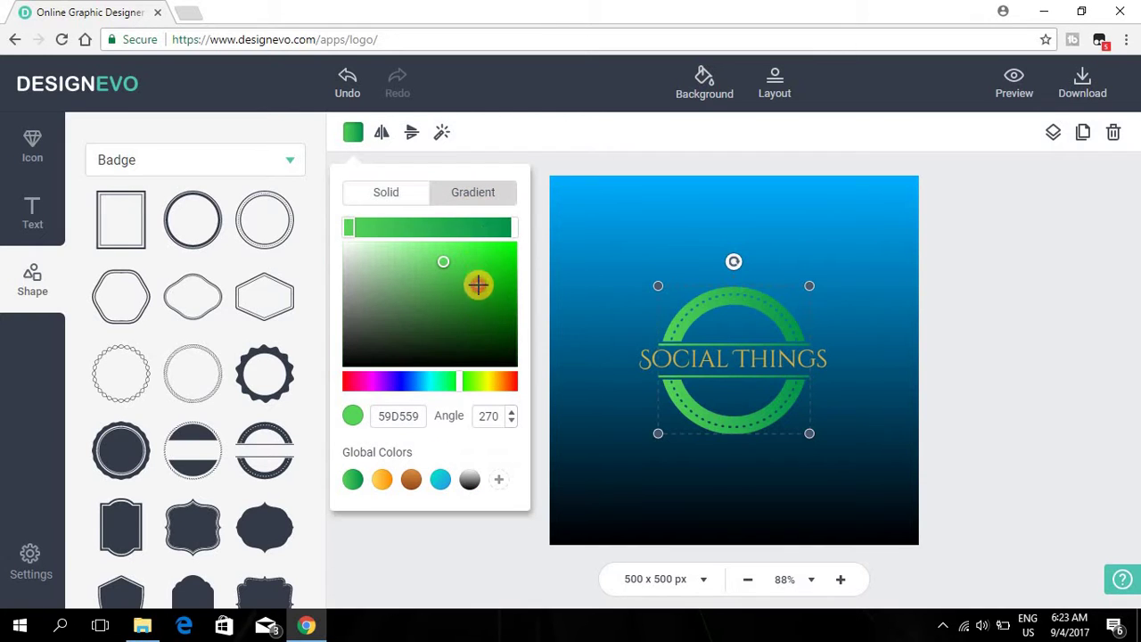
{"action": "mouse_move", "coordinate": [478, 285]}
{"action": "left_mouse_down"}
{"action": "mouse_move", "coordinate": [544, 241]}
{"action": "mouse_move", "coordinate": [591, 377]}
{"action": "left_mouse_up"}
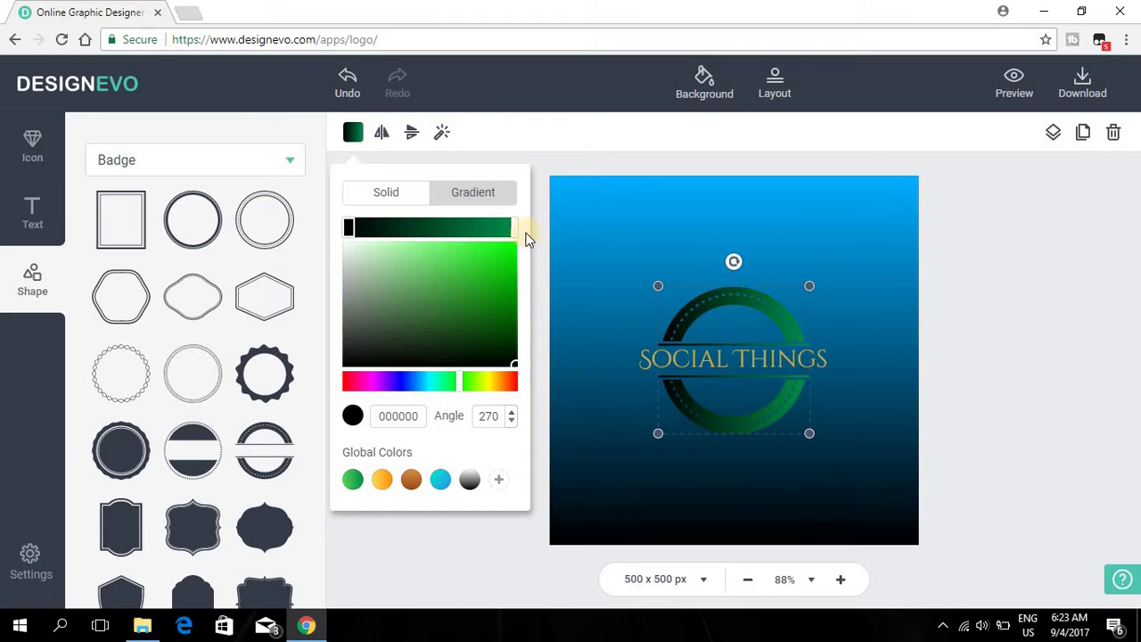
Set the ring gradient to bright yellow on the left, fading to black on the right.
{"action": "left_click", "coordinate": [515, 230]}
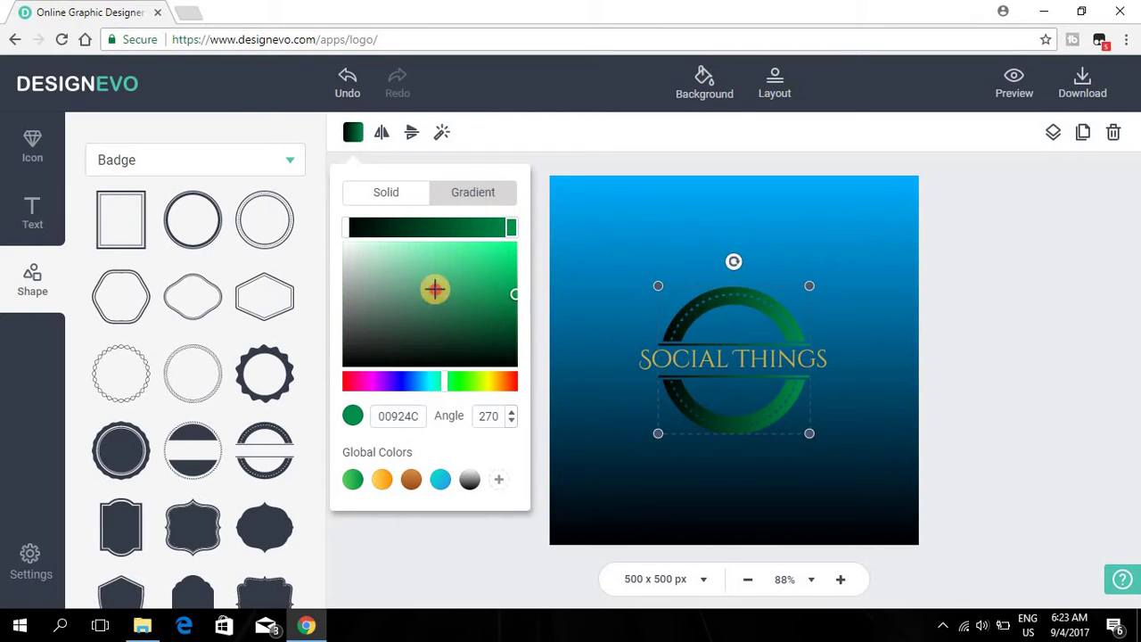
{"action": "left_click_drag", "start_coordinate": [433, 288], "coordinate": [253, 159]}
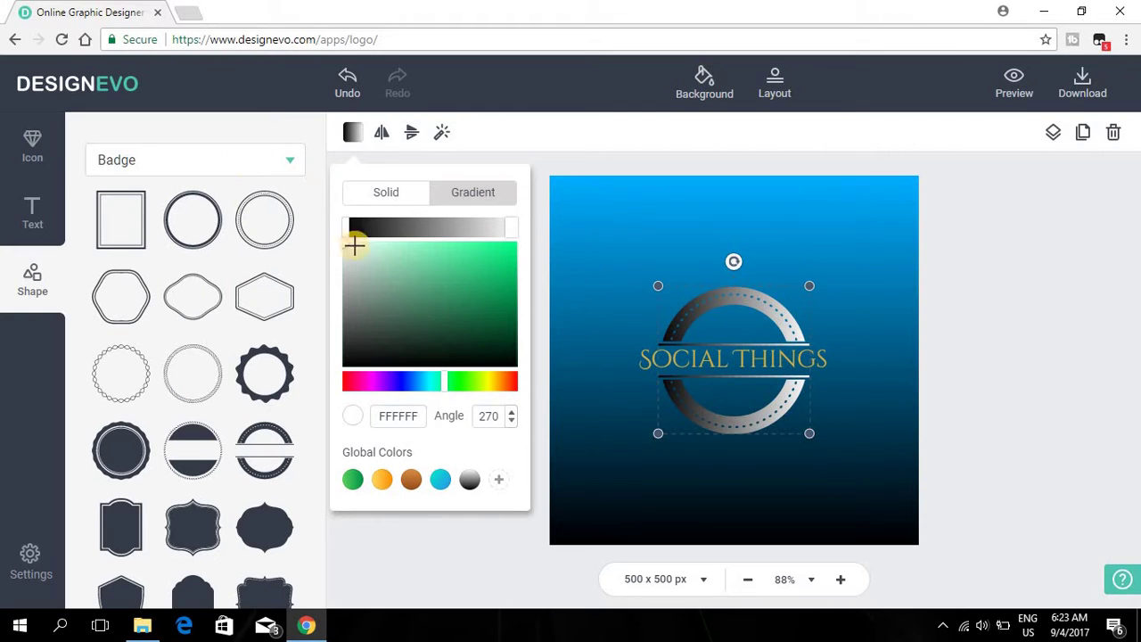
{"action": "left_click", "coordinate": [347, 230]}
{"action": "mouse_move", "coordinate": [390, 295]}
{"action": "left_mouse_down"}
{"action": "mouse_move", "coordinate": [505, 326]}
{"action": "mouse_move", "coordinate": [485, 379]}
{"action": "left_mouse_up"}
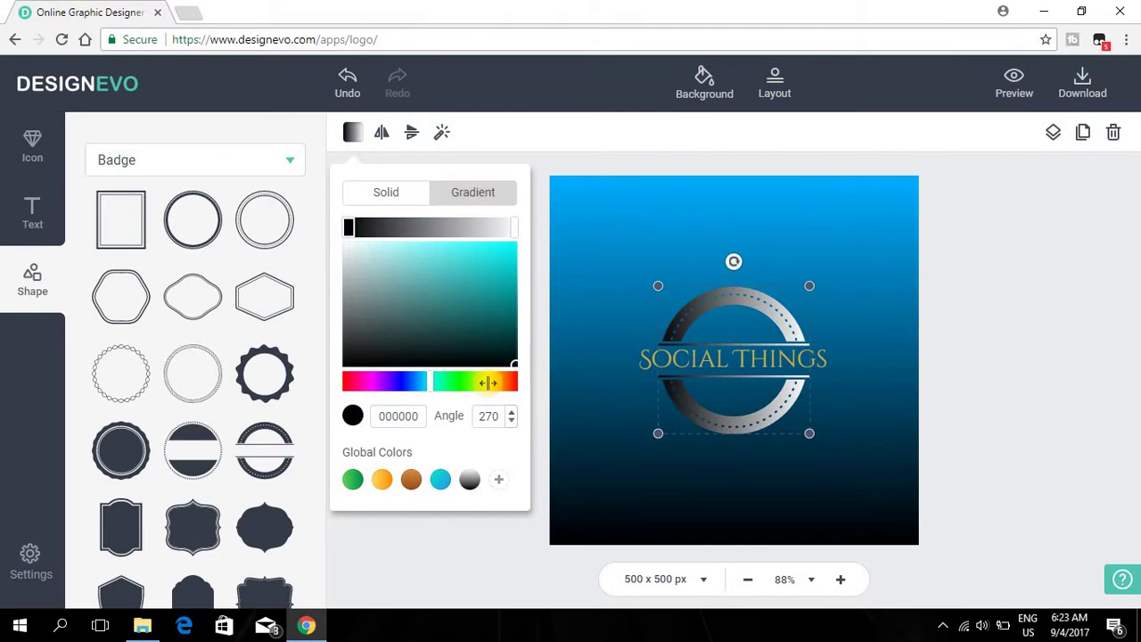
{"action": "left_click", "coordinate": [486, 376]}
{"action": "mouse_move", "coordinate": [490, 285]}
{"action": "left_mouse_down"}
{"action": "mouse_move", "coordinate": [512, 244]}
{"action": "mouse_move", "coordinate": [540, 246]}
{"action": "left_mouse_up"}
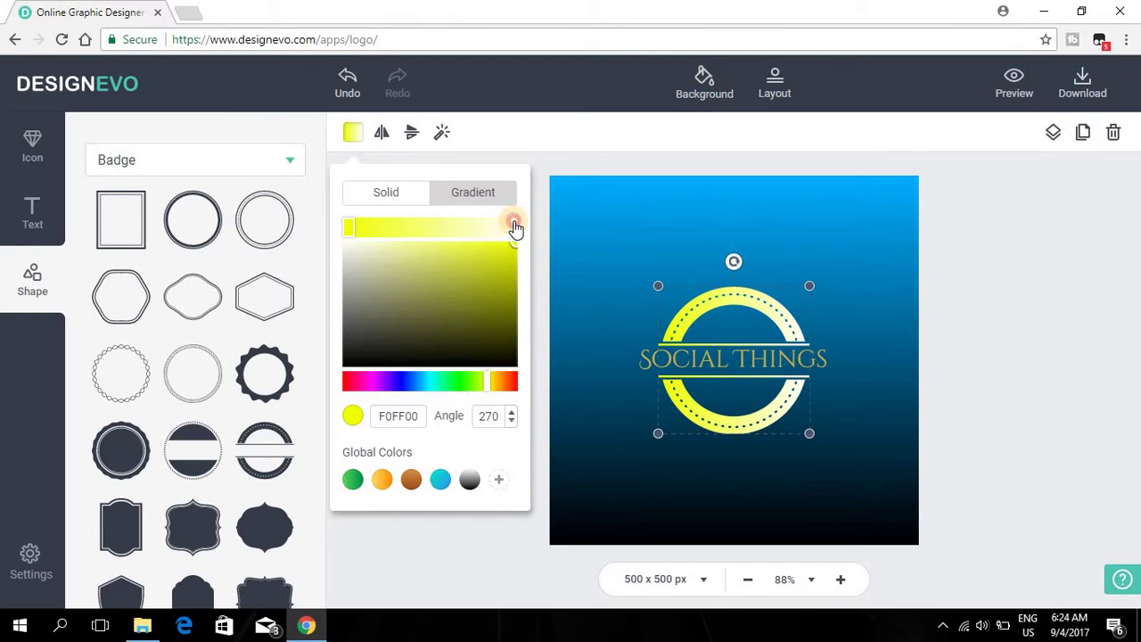
{"action": "left_click", "coordinate": [511, 228]}
{"action": "left_click", "coordinate": [497, 298]}
{"action": "mouse_move", "coordinate": [492, 331]}
{"action": "left_mouse_down"}
{"action": "mouse_move", "coordinate": [458, 382]}
{"action": "mouse_move", "coordinate": [455, 367]}
{"action": "left_mouse_up"}
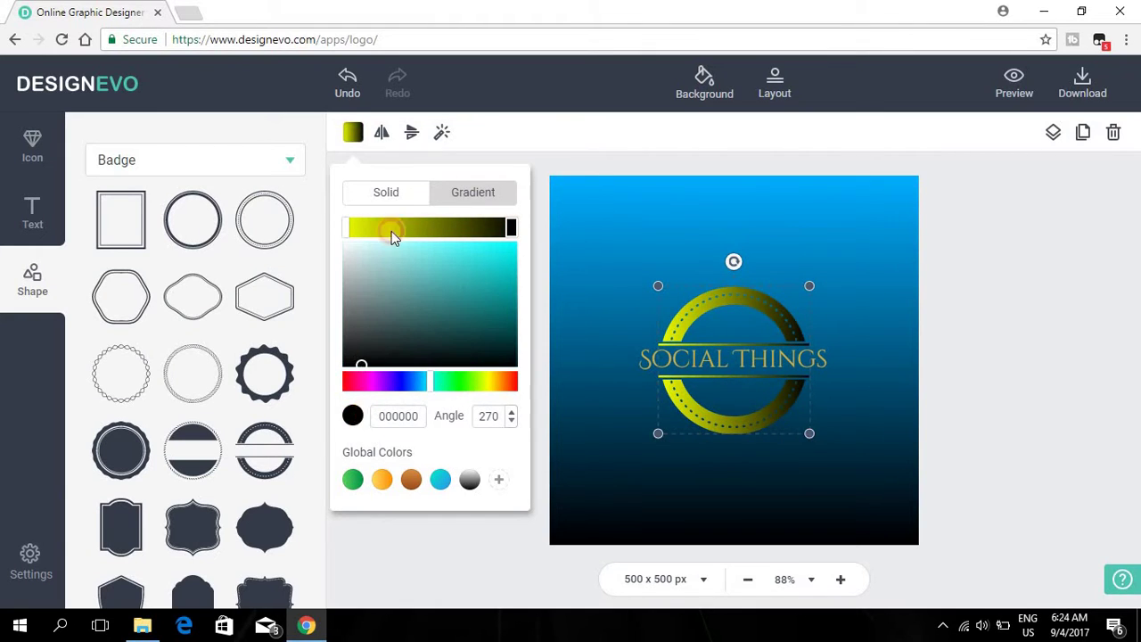
{"action": "mouse_move", "coordinate": [392, 248]}
{"action": "left_mouse_down"}
{"action": "mouse_move", "coordinate": [361, 151]}
{"action": "mouse_move", "coordinate": [349, 167]}
{"action": "mouse_move", "coordinate": [421, 275]}
{"action": "mouse_move", "coordinate": [381, 355]}
{"action": "left_mouse_up"}
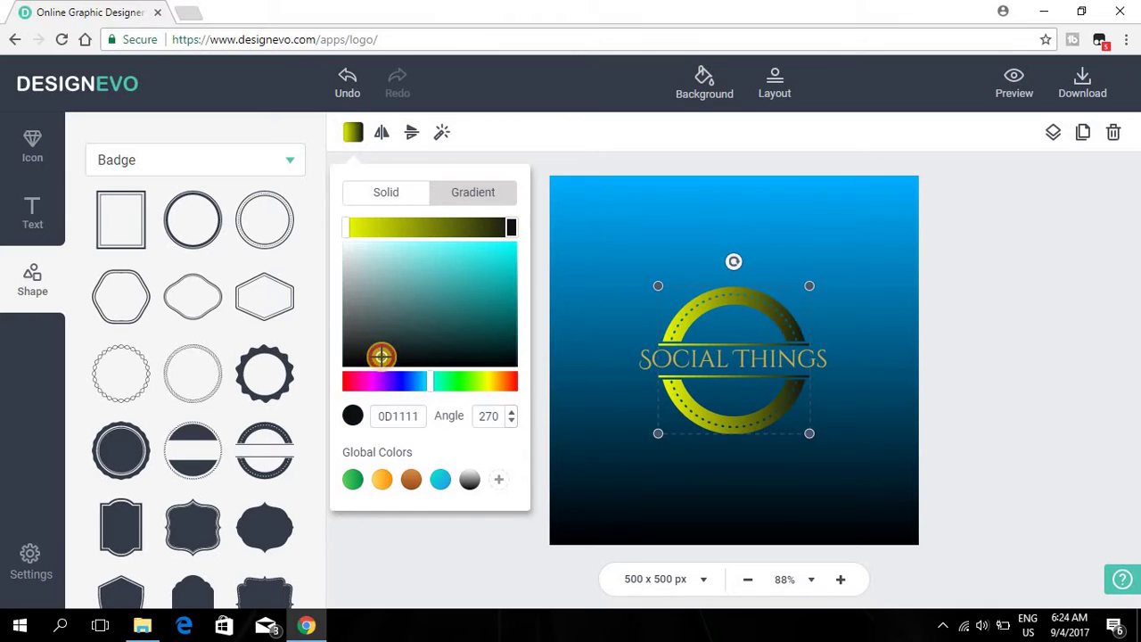
{"action": "left_click", "coordinate": [384, 578]}
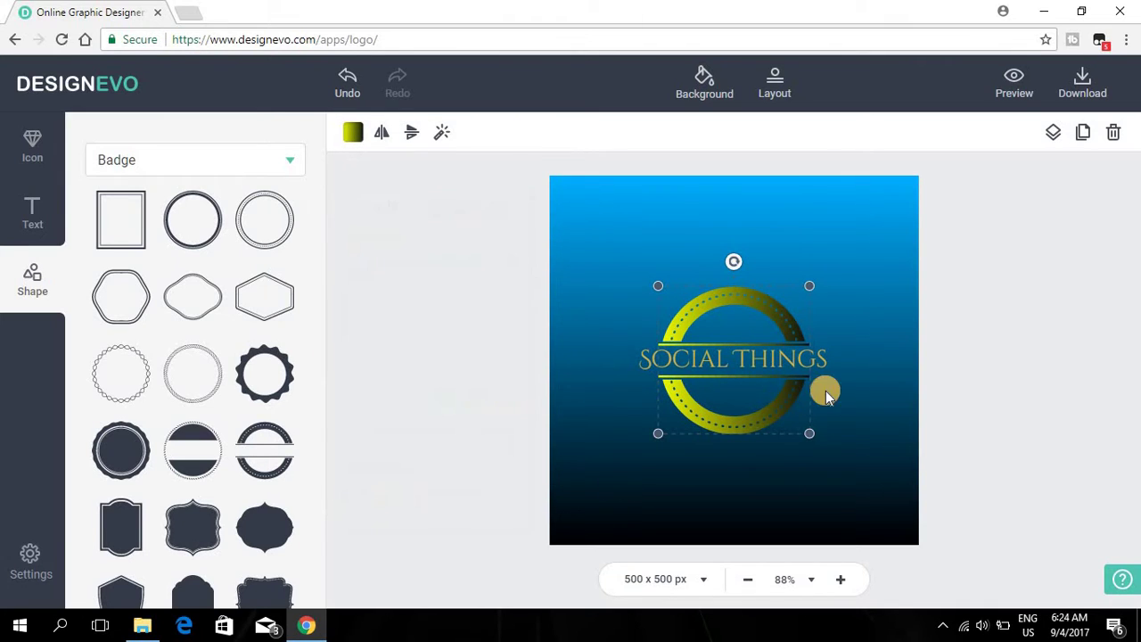
Nudge the yellow badge up so it snaps to the canvas centre.
{"action": "left_click", "coordinate": [517, 453]}
{"action": "left_click_drag", "start_coordinate": [716, 390], "coordinate": [719, 383]}
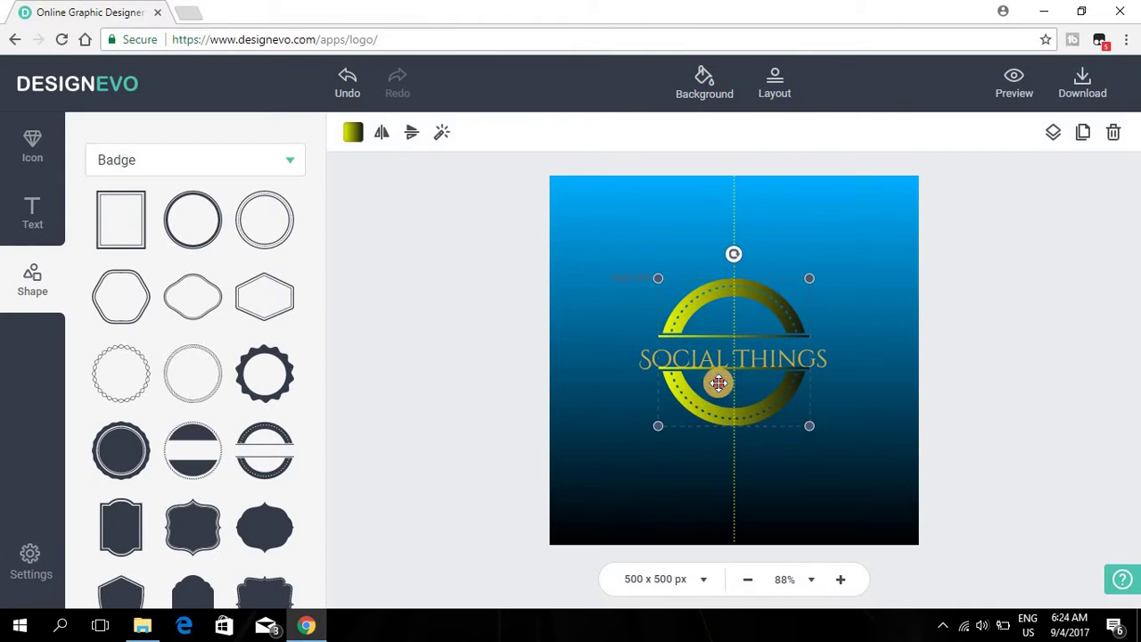
{"action": "left_click", "coordinate": [509, 440]}
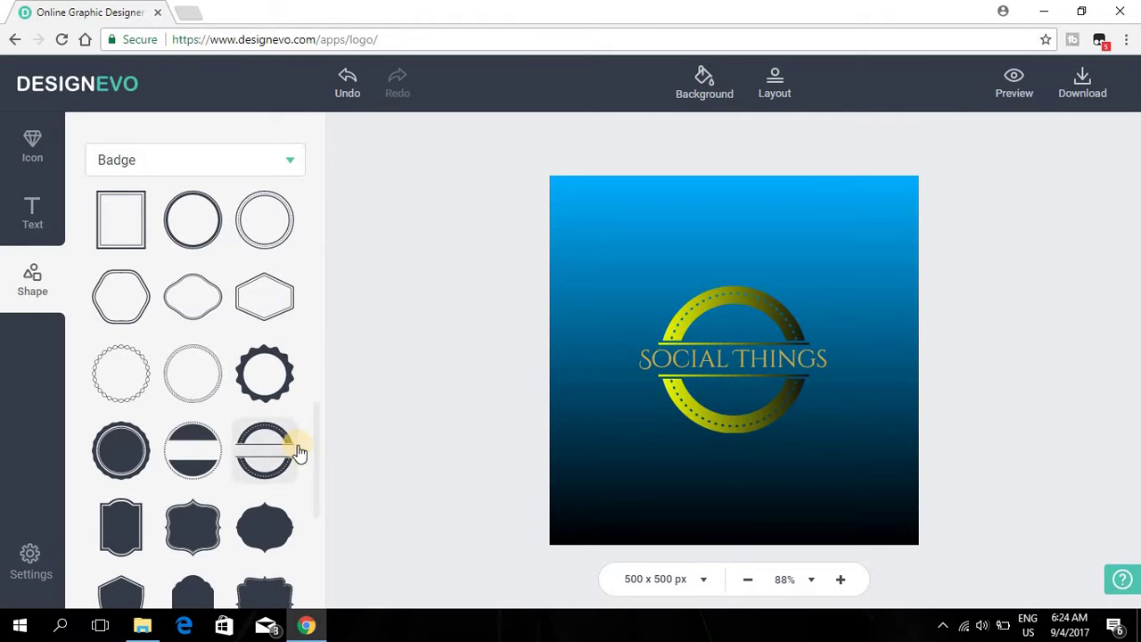
{"action": "scroll", "coordinate": [307, 553], "scroll_direction": "down", "scroll_amount": 1}
{"action": "scroll", "coordinate": [305, 554], "scroll_direction": "down", "scroll_amount": 4}
{"action": "scroll", "coordinate": [288, 324], "scroll_direction": "up", "scroll_amount": 1}
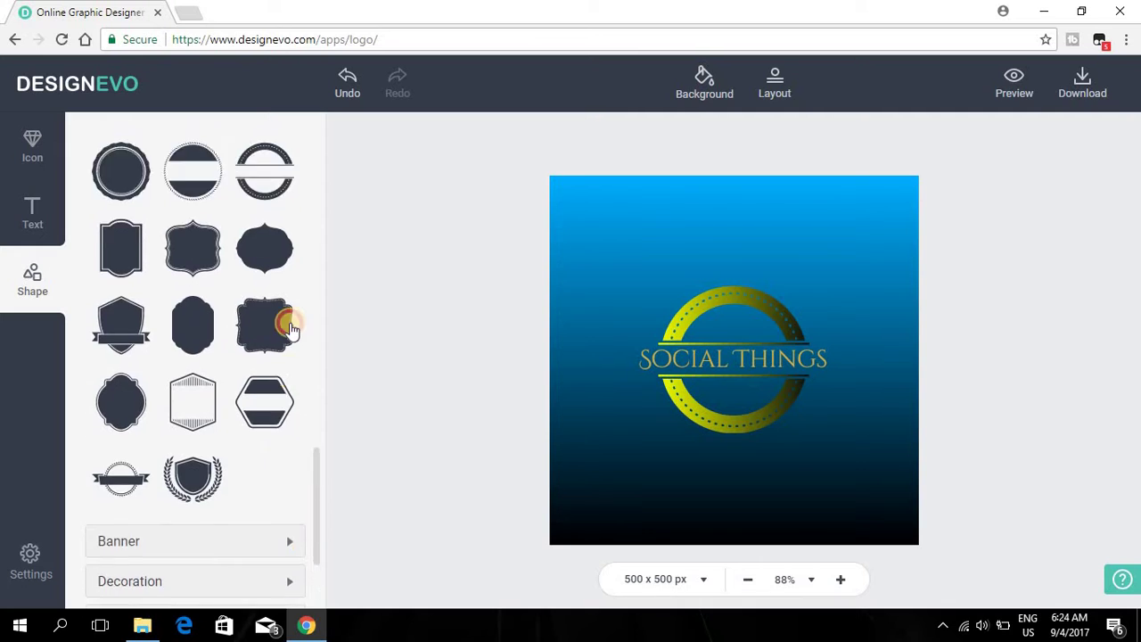
{"action": "scroll", "coordinate": [288, 507], "scroll_direction": "up", "scroll_amount": 6}
{"action": "scroll", "coordinate": [279, 537], "scroll_direction": "down", "scroll_amount": 6}
{"action": "scroll", "coordinate": [279, 535], "scroll_direction": "down", "scroll_amount": 2}
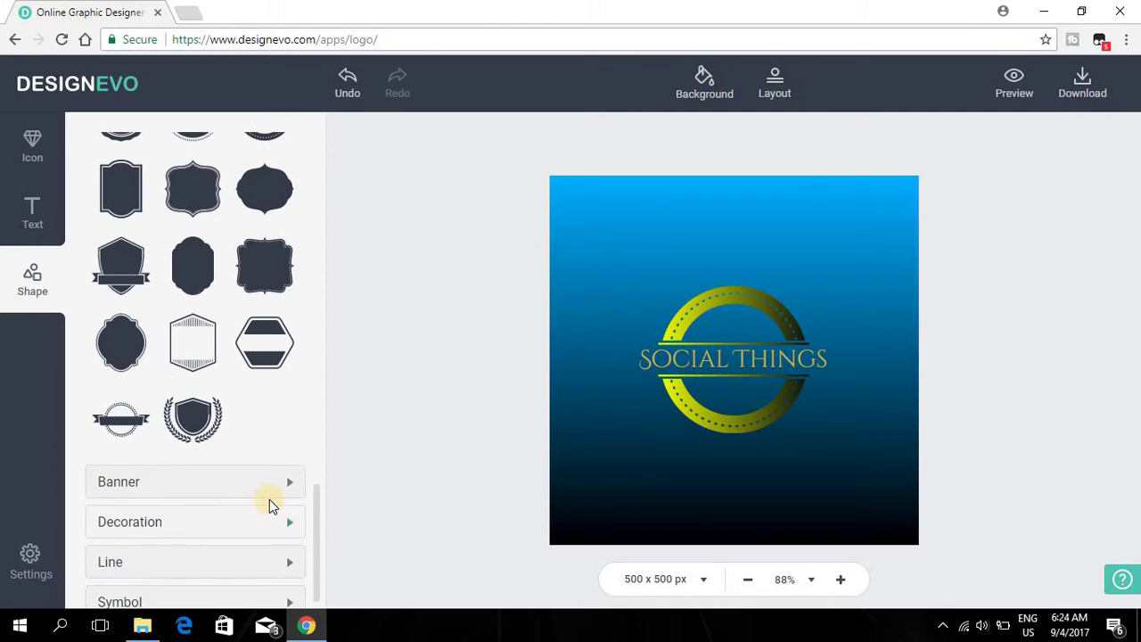
{"action": "left_click", "coordinate": [269, 485]}
{"action": "scroll", "coordinate": [312, 476], "scroll_direction": "down", "scroll_amount": 5}
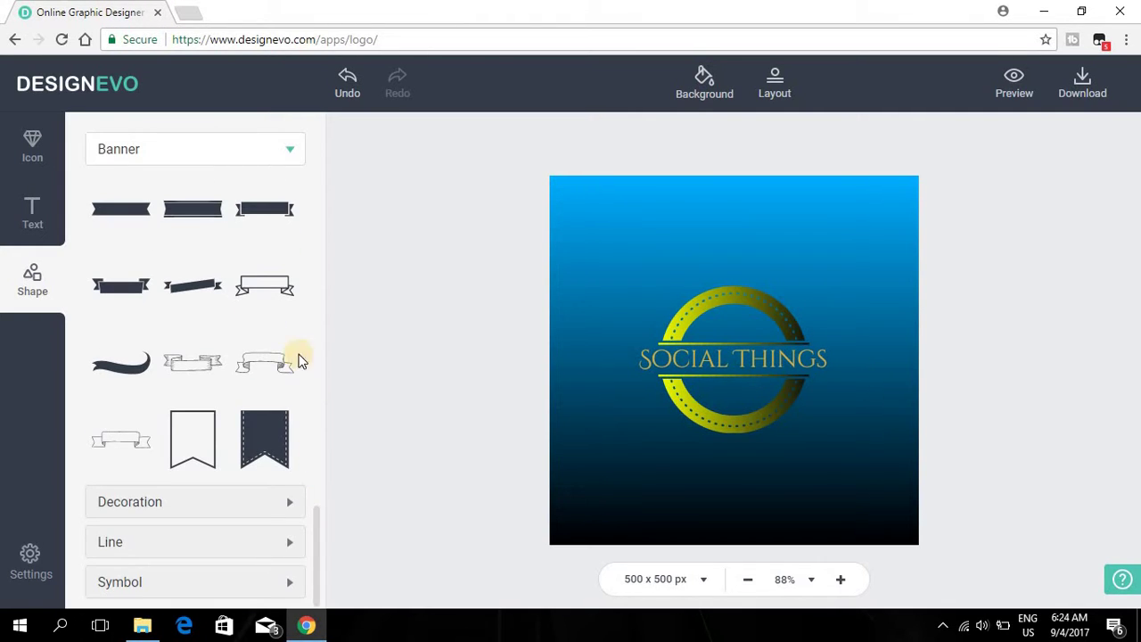
{"action": "left_click", "coordinate": [255, 223]}
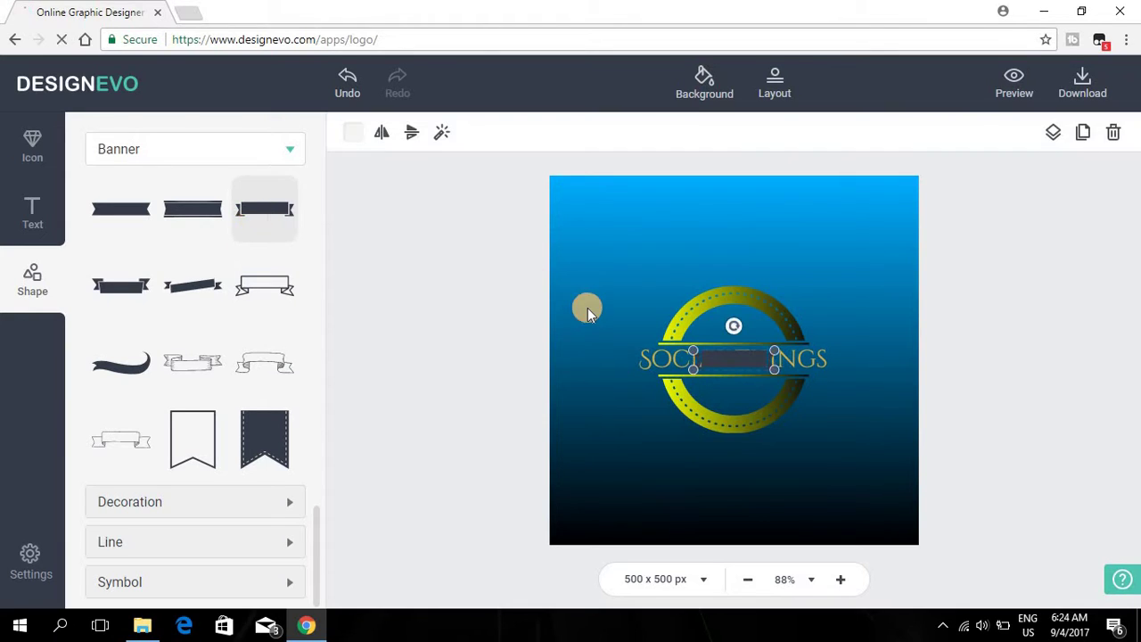
{"action": "left_click_drag", "start_coordinate": [697, 350], "coordinate": [637, 337]}
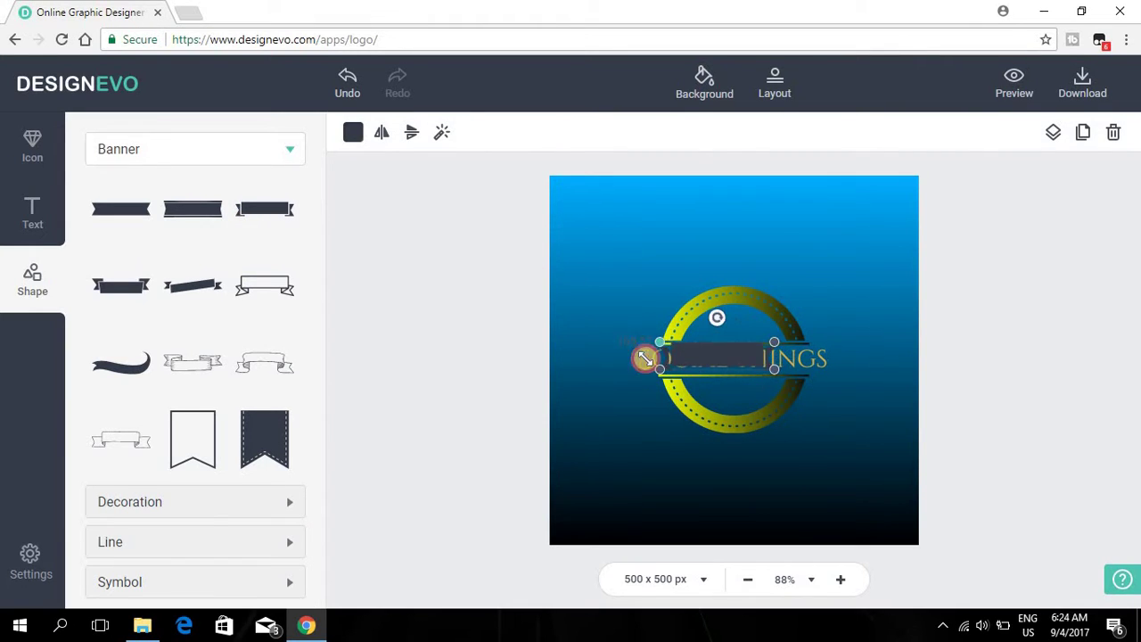
{"action": "left_click_drag", "start_coordinate": [708, 356], "coordinate": [714, 357]}
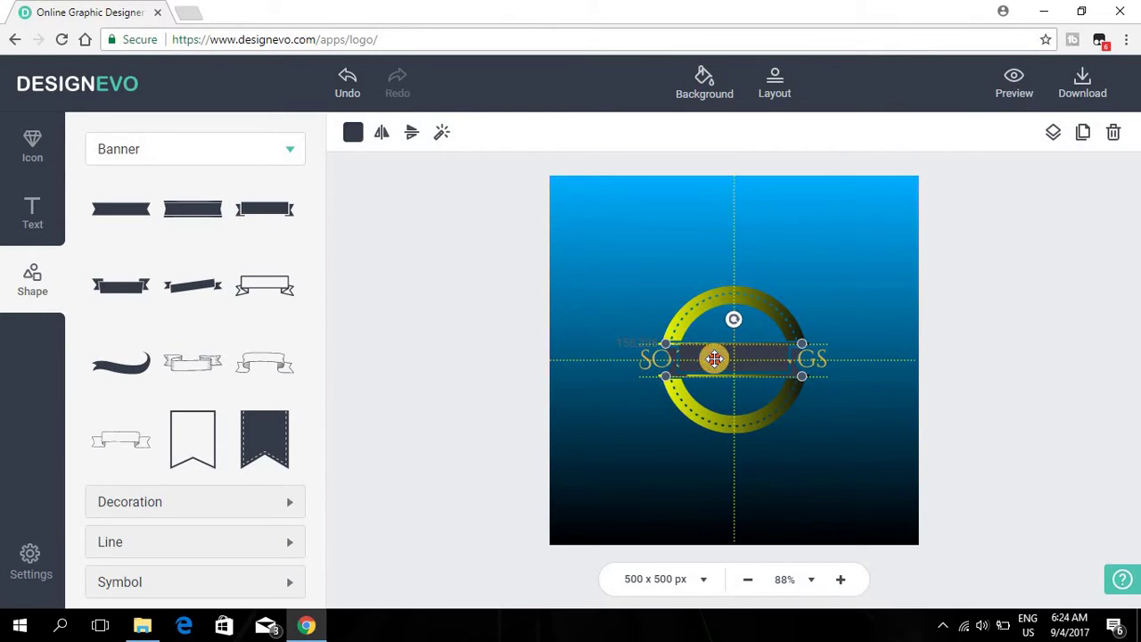
{"action": "left_click", "coordinate": [1053, 134]}
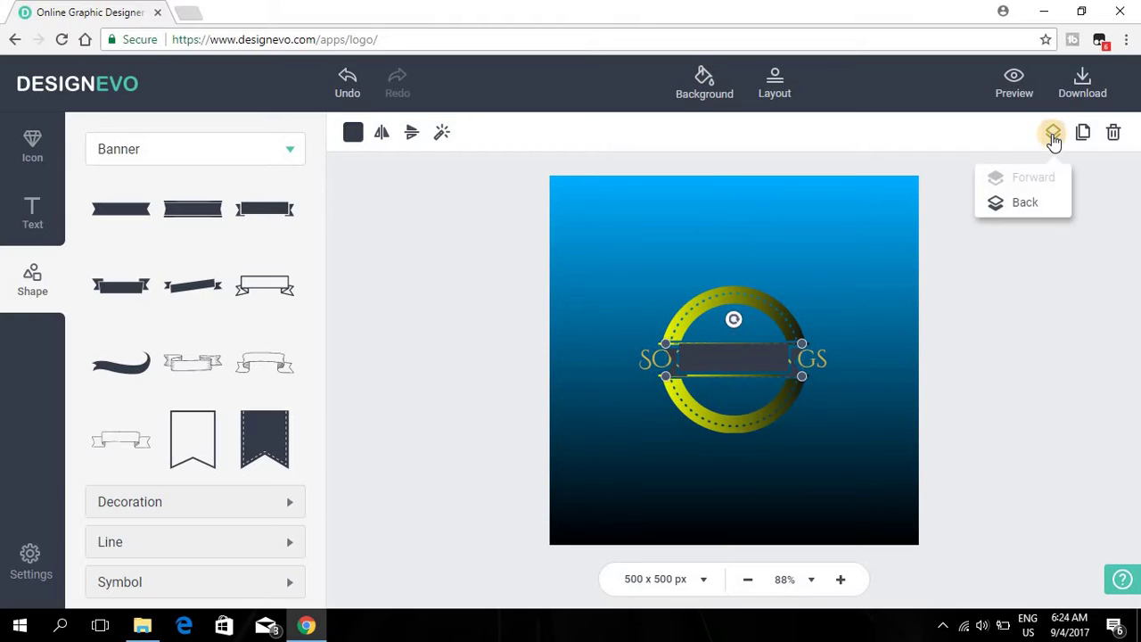
{"action": "left_click", "coordinate": [1025, 202]}
{"action": "left_click", "coordinate": [1012, 208]}
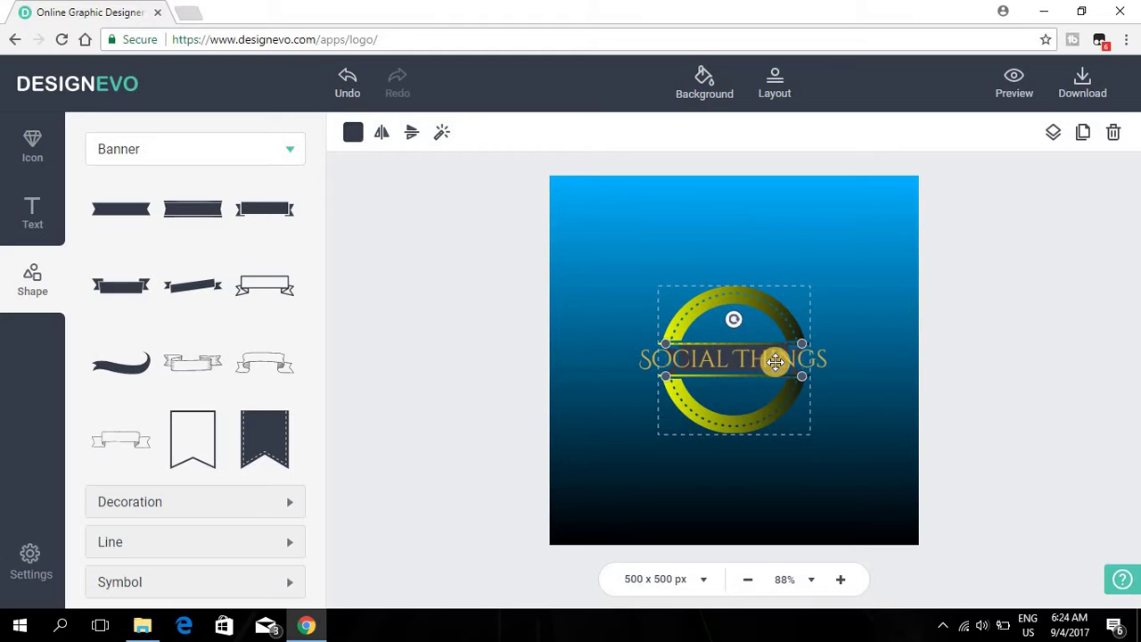
{"action": "key", "text": "Escape"}
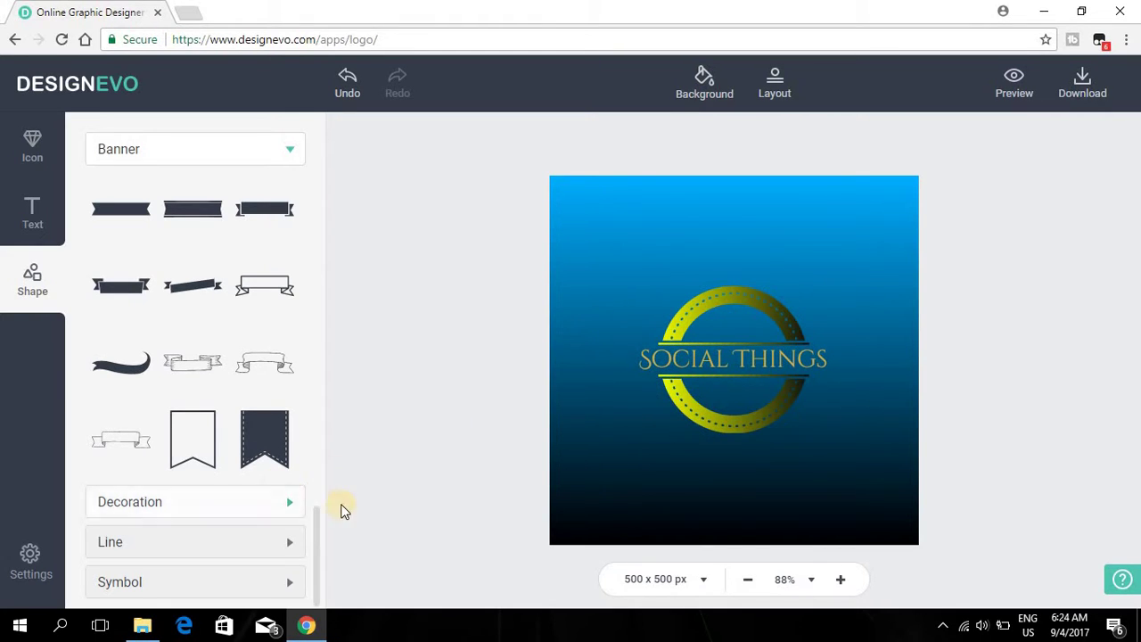
Place a swirl ornament from Shape > Decoration above SOCIAL THINGS.
{"action": "left_click", "coordinate": [224, 496]}
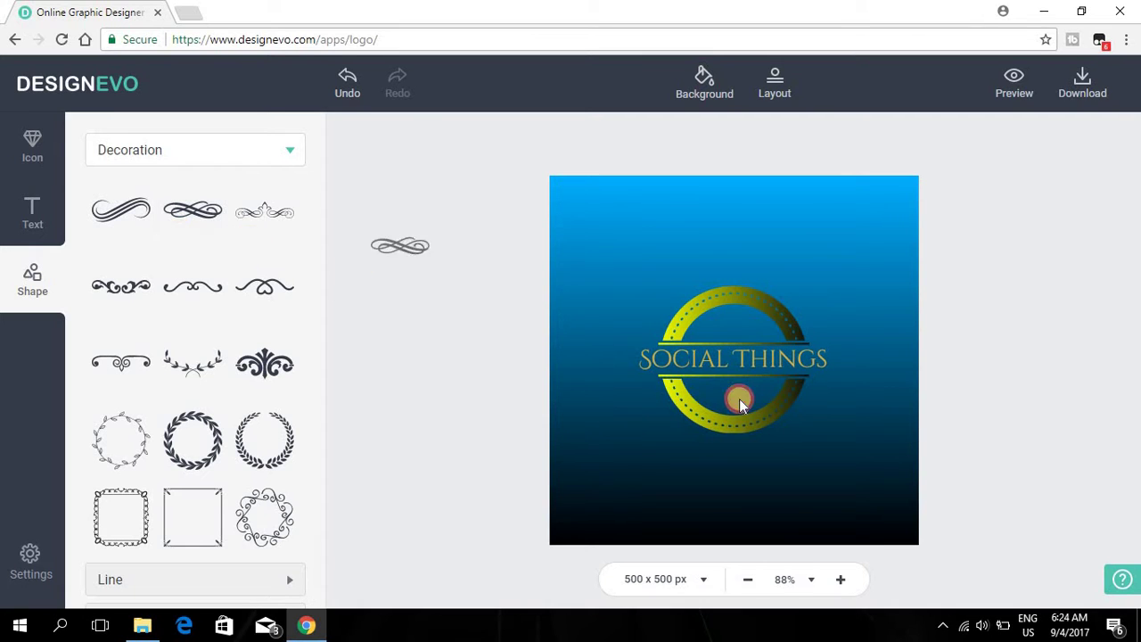
{"action": "mouse_move", "coordinate": [181, 238]}
{"action": "left_mouse_down"}
{"action": "mouse_move", "coordinate": [741, 361]}
{"action": "mouse_move", "coordinate": [714, 327]}
{"action": "mouse_move", "coordinate": [729, 328]}
{"action": "left_mouse_up"}
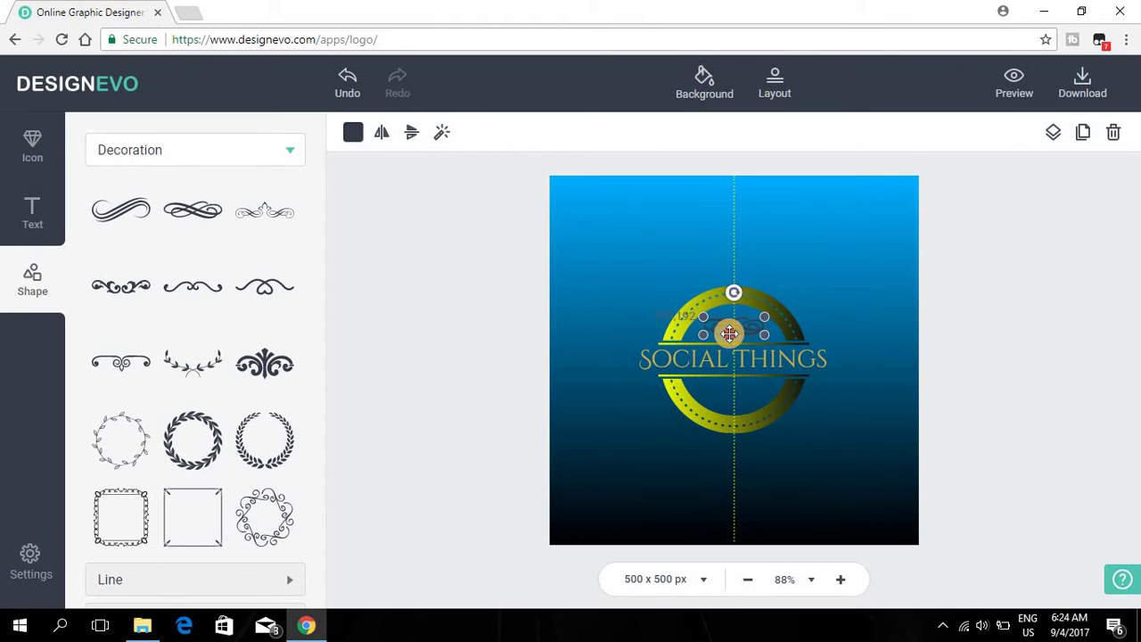
{"action": "left_click", "coordinate": [791, 233]}
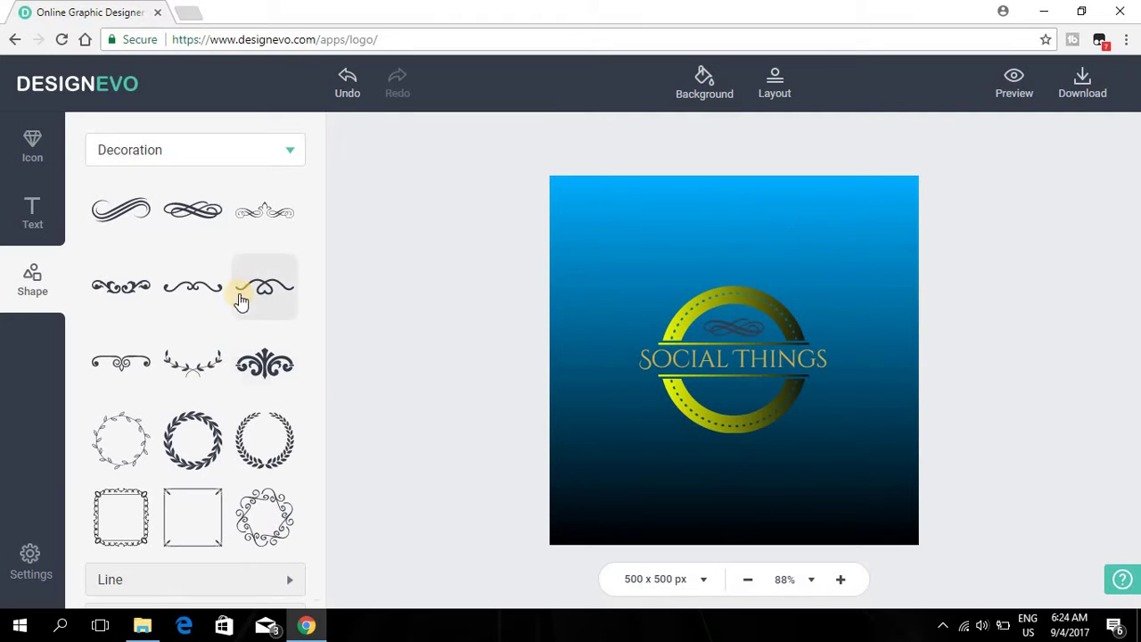
Add a second, slightly smaller swirl and move it below SOCIAL THINGS.
{"action": "left_click", "coordinate": [141, 234]}
{"action": "left_click", "coordinate": [173, 223]}
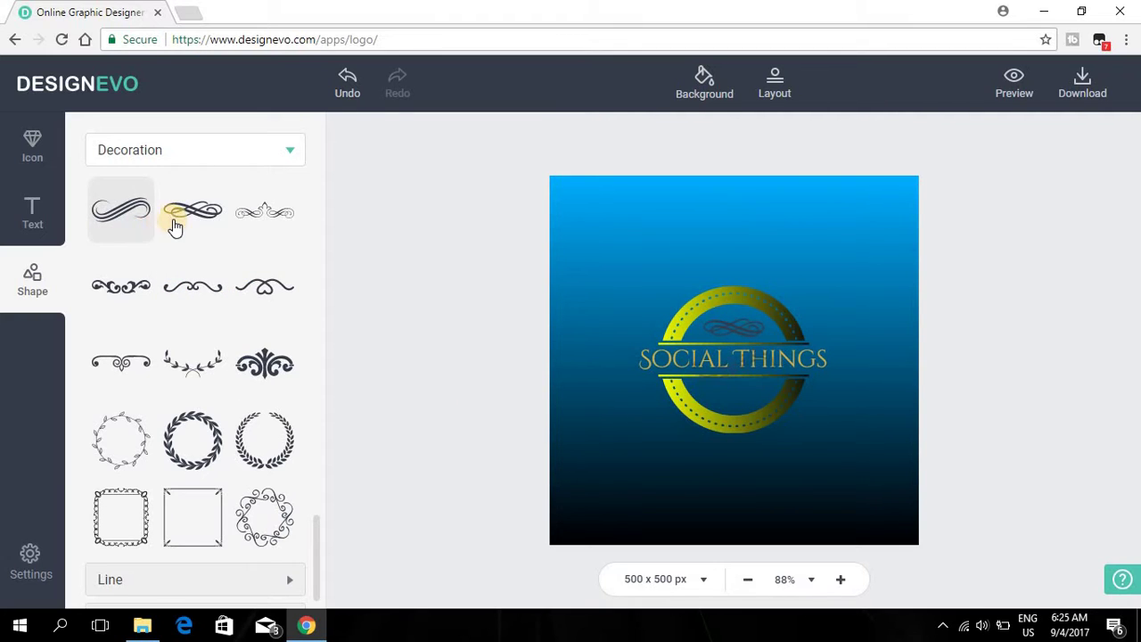
{"action": "key", "text": "Delete"}
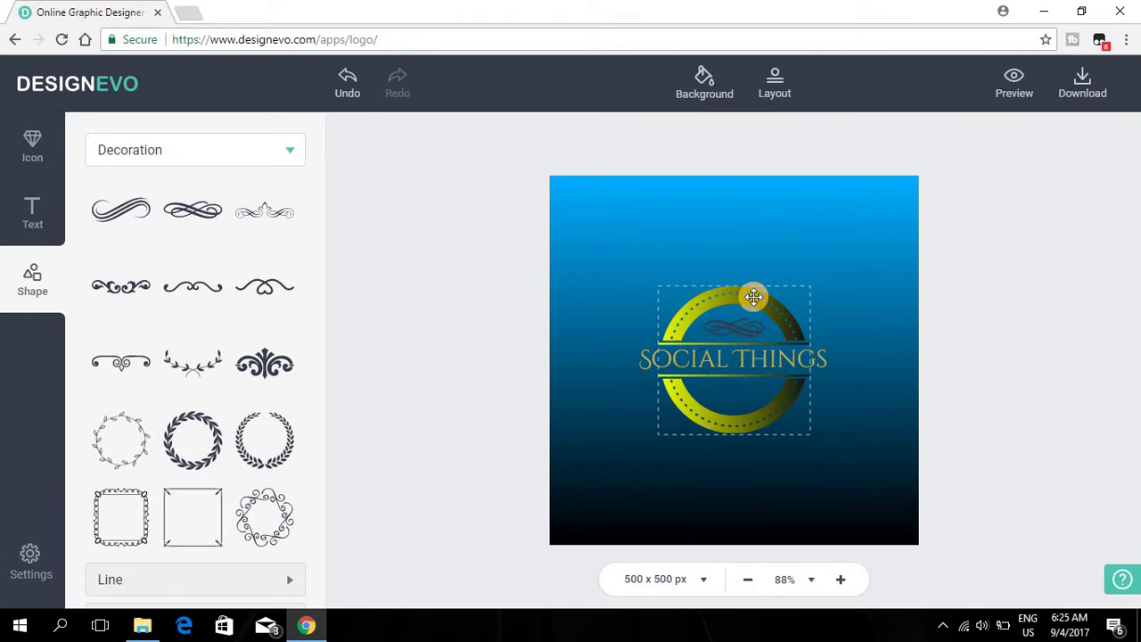
{"action": "mouse_move", "coordinate": [169, 233]}
{"action": "left_mouse_down"}
{"action": "mouse_move", "coordinate": [698, 390]}
{"action": "mouse_move", "coordinate": [715, 329]}
{"action": "left_mouse_up"}
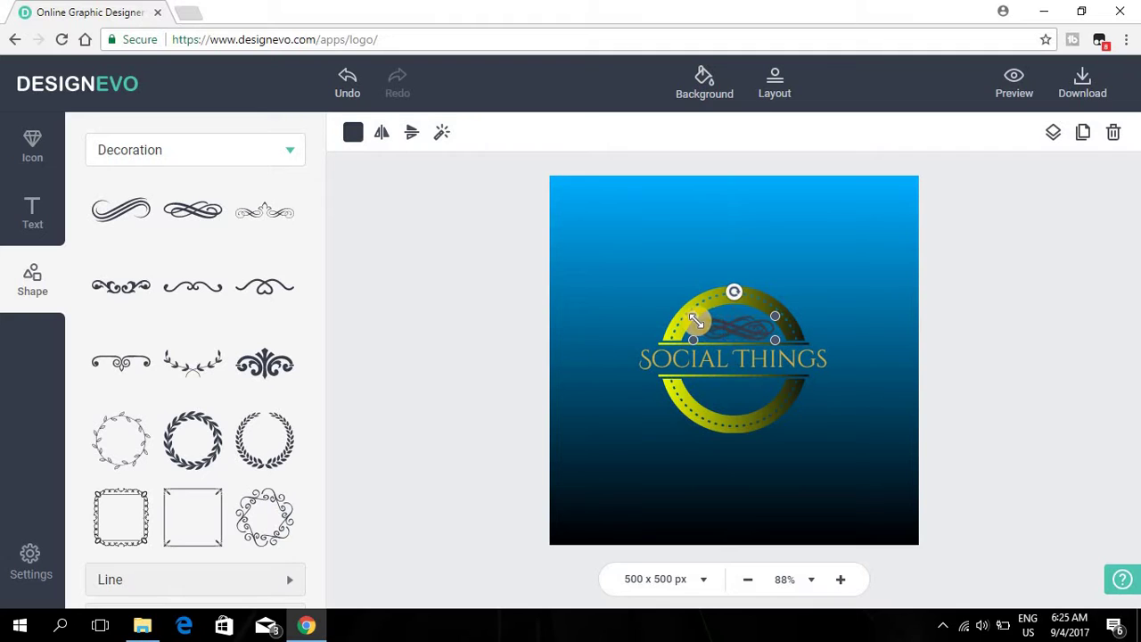
{"action": "left_click_drag", "start_coordinate": [695, 317], "coordinate": [711, 332]}
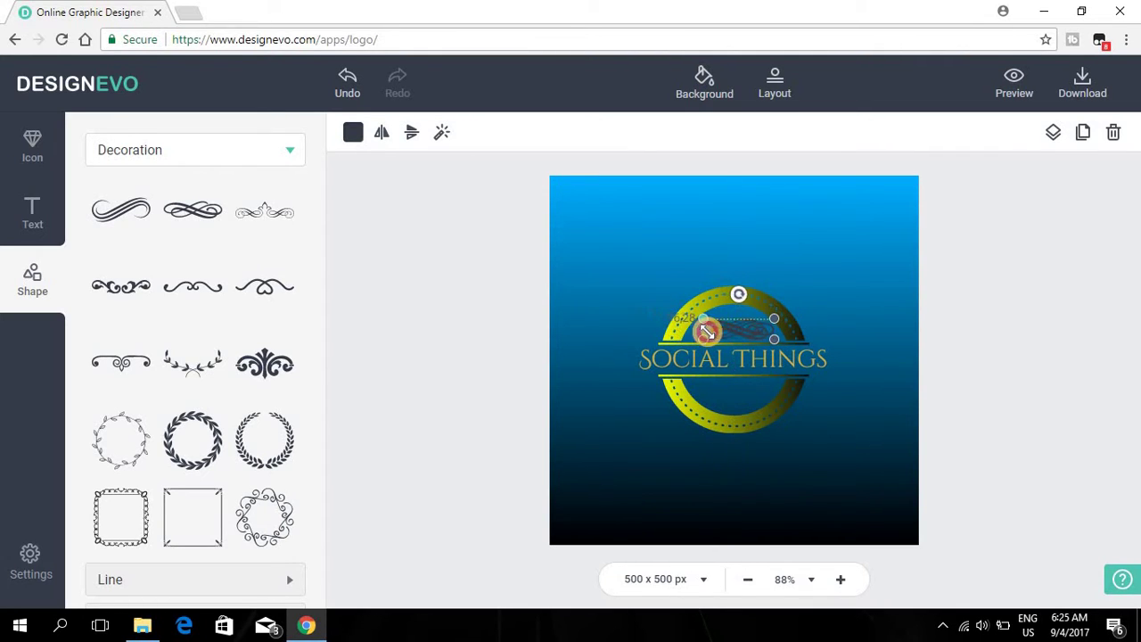
{"action": "left_click_drag", "start_coordinate": [732, 334], "coordinate": [727, 398]}
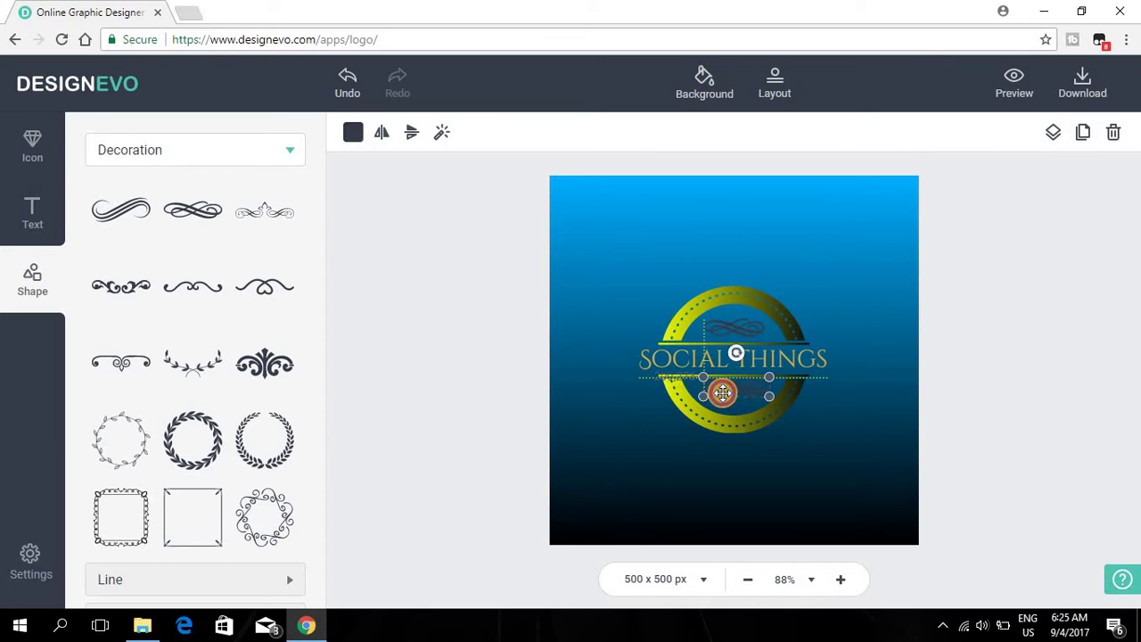
{"action": "left_click", "coordinate": [601, 401]}
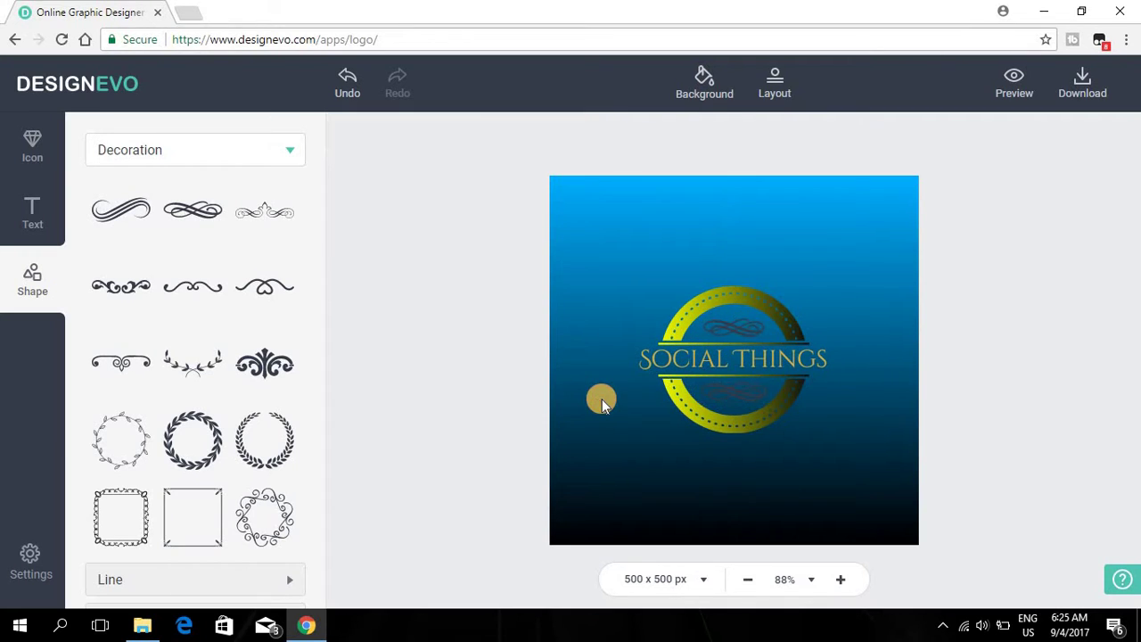
Give the lower swirl a gradient fill from near-white to olive yellow.
{"action": "left_click", "coordinate": [726, 395]}
{"action": "left_click", "coordinate": [354, 102]}
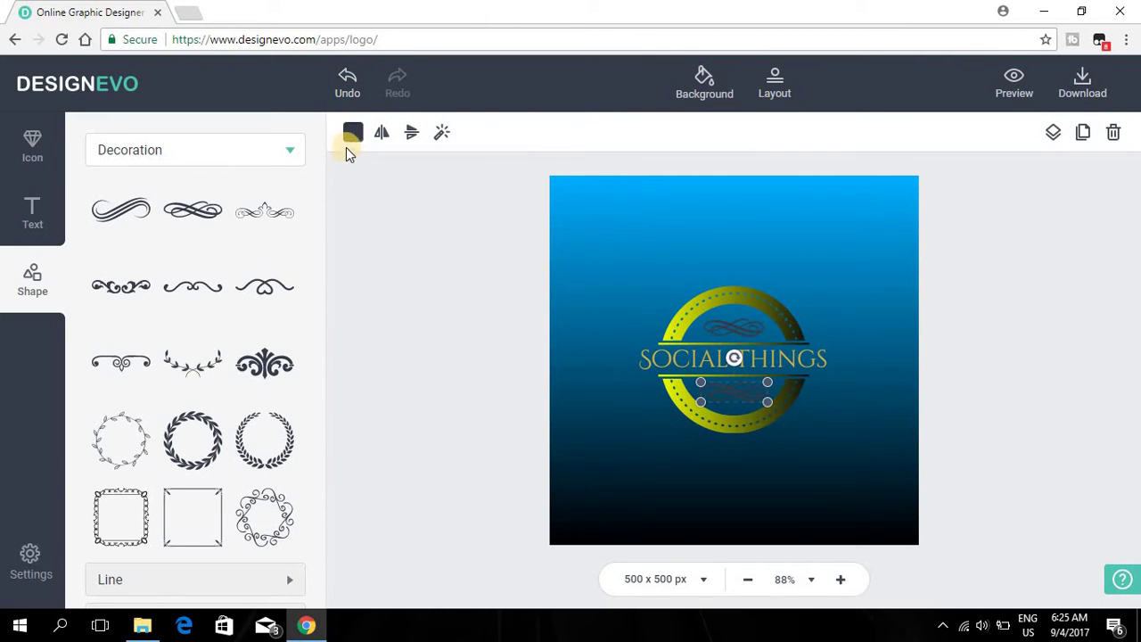
{"action": "left_click", "coordinate": [352, 134]}
{"action": "mouse_move", "coordinate": [446, 241]}
{"action": "left_mouse_down"}
{"action": "mouse_move", "coordinate": [303, 221]}
{"action": "mouse_move", "coordinate": [398, 289]}
{"action": "left_mouse_up"}
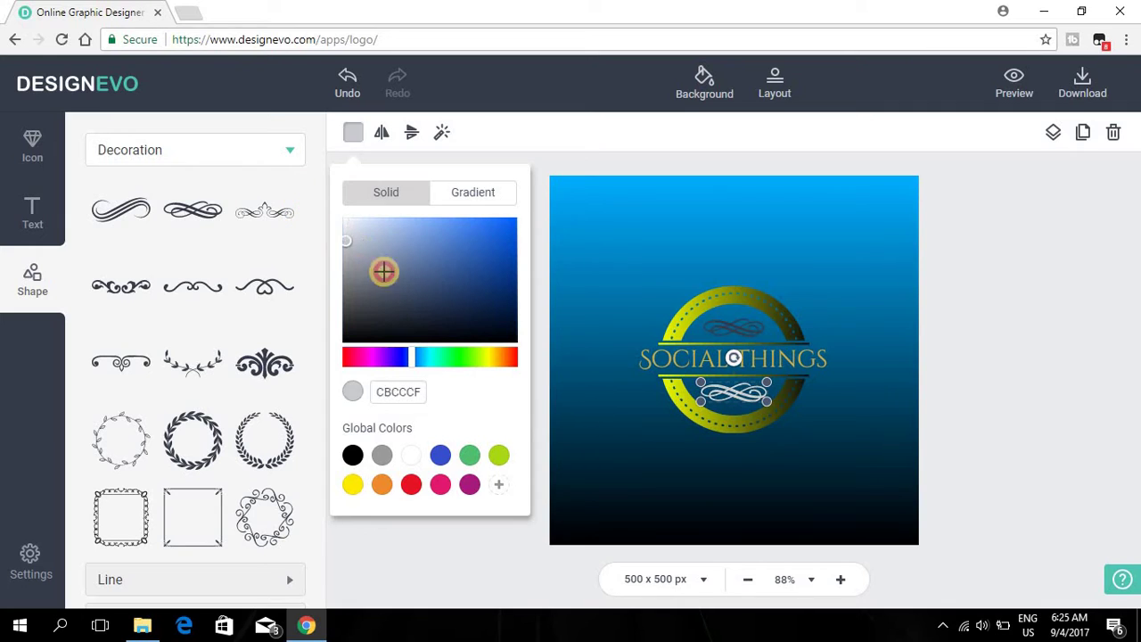
{"action": "left_click", "coordinate": [481, 195]}
{"action": "mouse_move", "coordinate": [359, 255]}
{"action": "left_mouse_down"}
{"action": "mouse_move", "coordinate": [317, 251]}
{"action": "mouse_move", "coordinate": [392, 236]}
{"action": "left_mouse_up"}
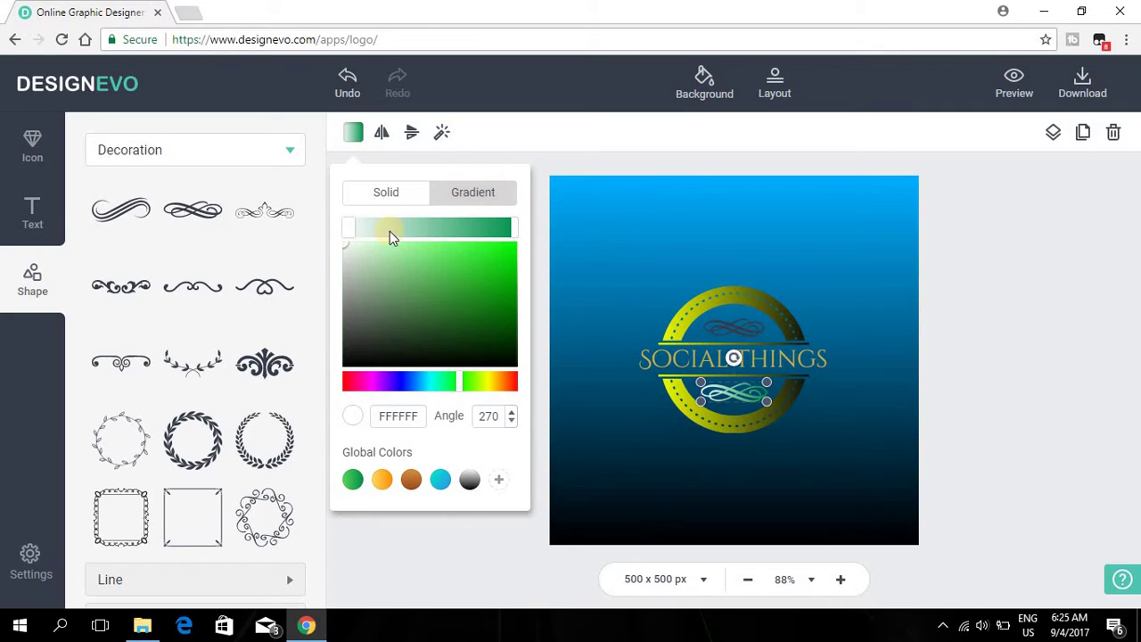
{"action": "left_click", "coordinate": [516, 232]}
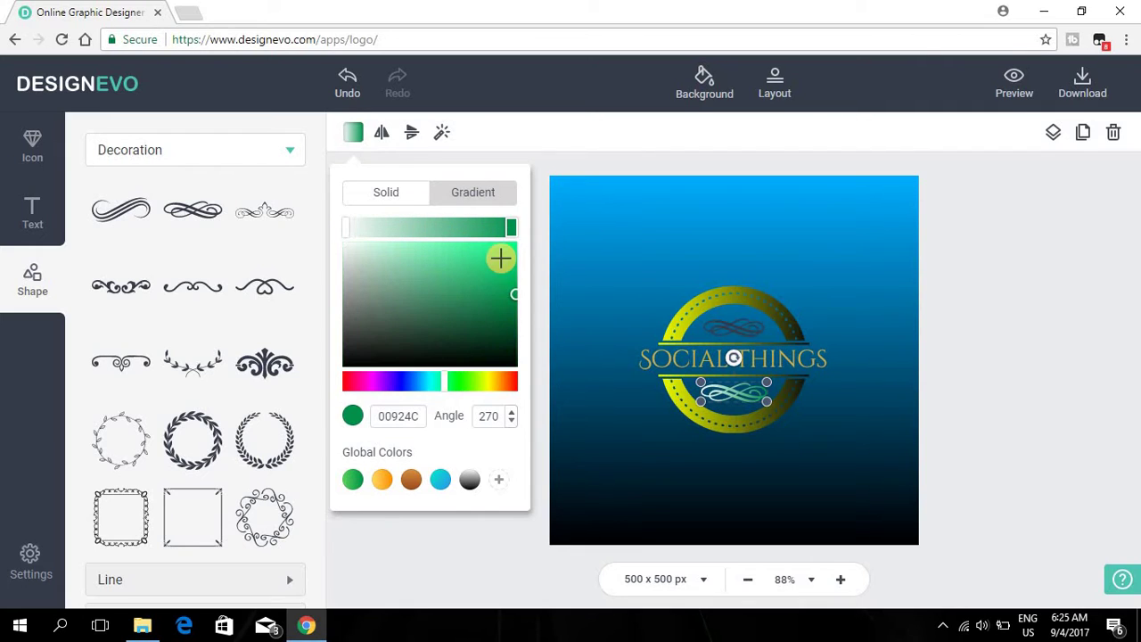
{"action": "left_click", "coordinate": [484, 381]}
{"action": "left_click_drag", "start_coordinate": [499, 297], "coordinate": [532, 229]}
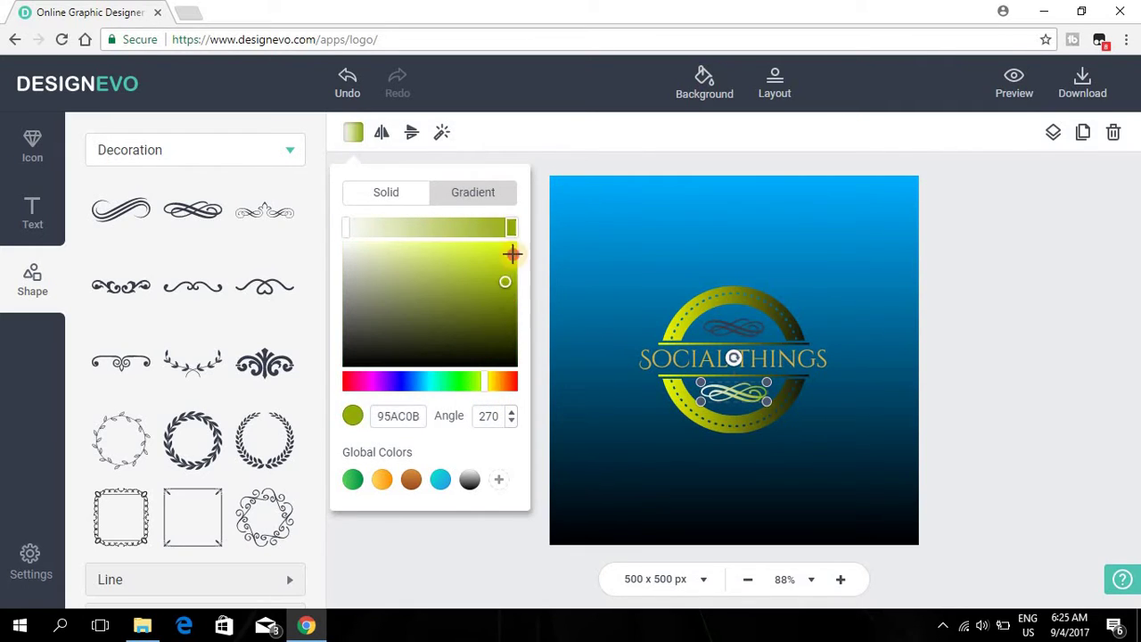
{"action": "mouse_move", "coordinate": [554, 305]}
{"action": "left_mouse_down"}
{"action": "mouse_move", "coordinate": [470, 270]}
{"action": "mouse_move", "coordinate": [491, 232]}
{"action": "left_mouse_up"}
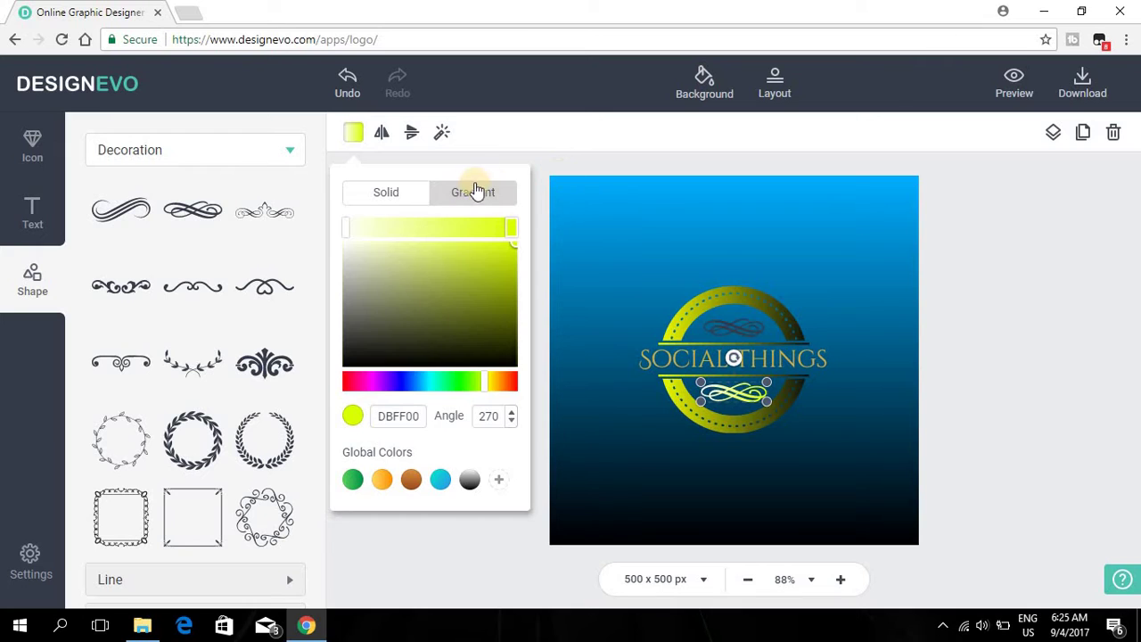
{"action": "left_click", "coordinate": [409, 158]}
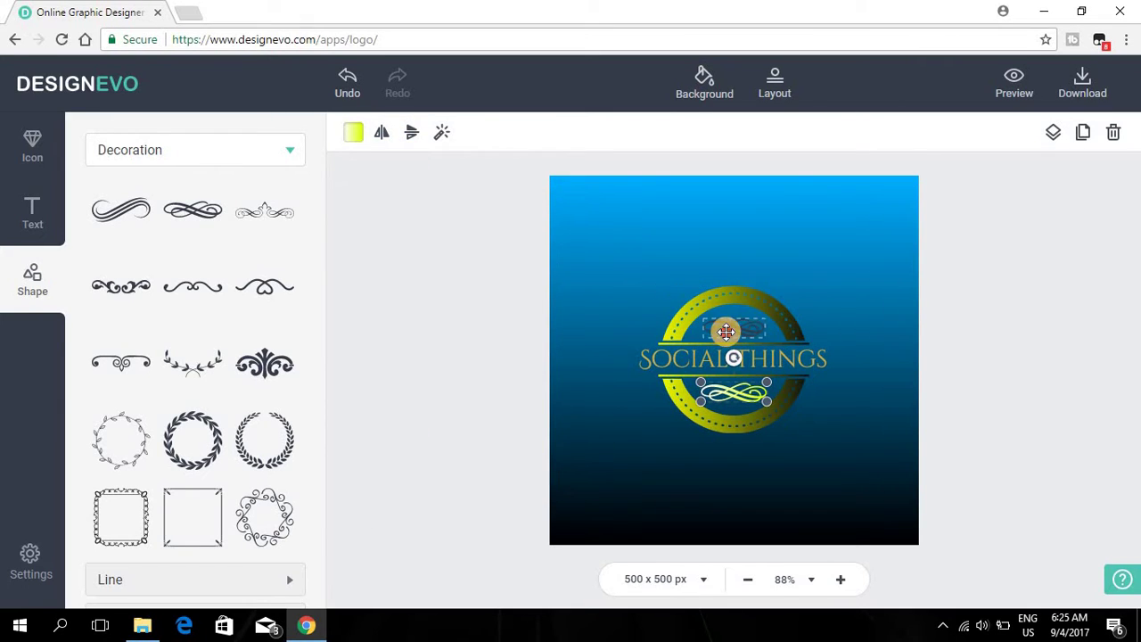
Give the upper swirl a light yellow gradient fill fading toward olive gold.
{"action": "left_click", "coordinate": [726, 332]}
{"action": "left_click", "coordinate": [353, 133]}
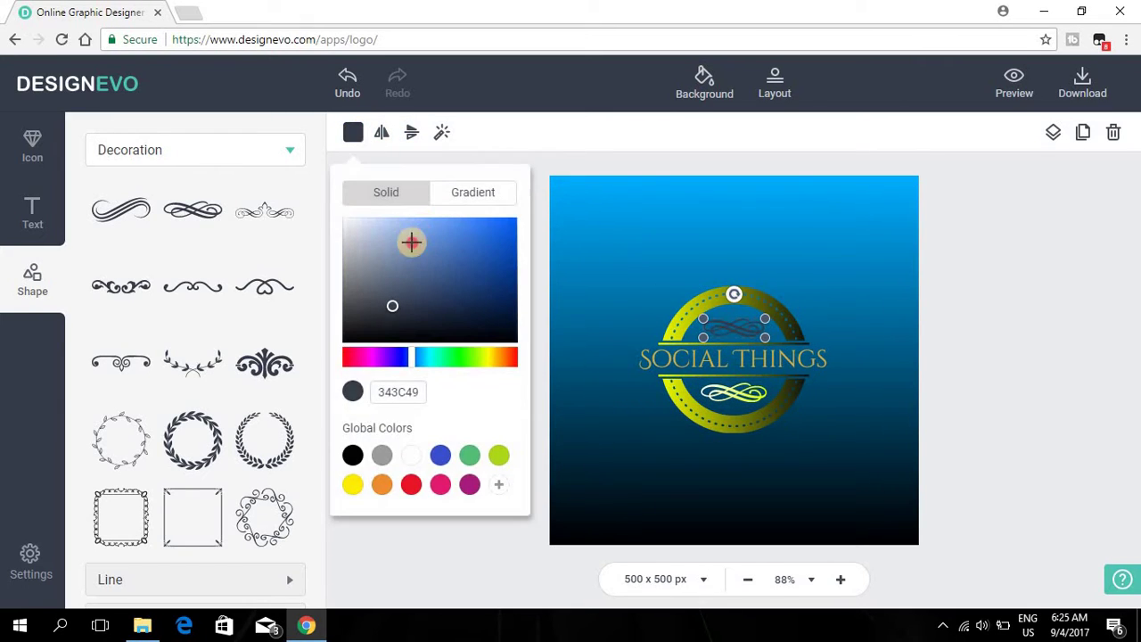
{"action": "left_click_drag", "start_coordinate": [410, 242], "coordinate": [311, 199]}
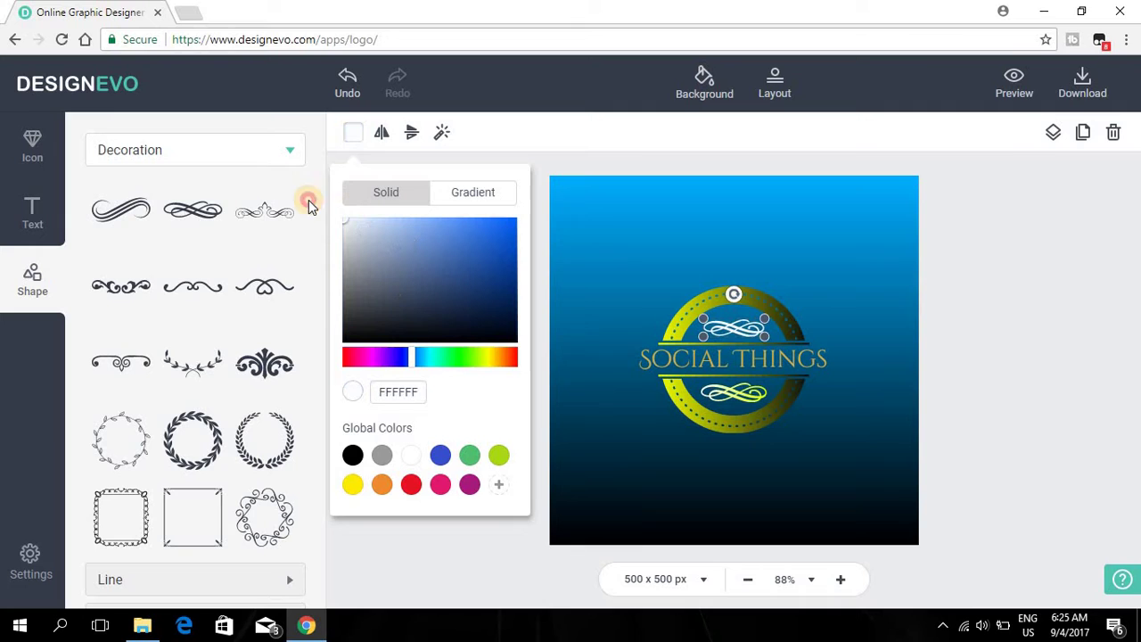
{"action": "left_click", "coordinate": [465, 201]}
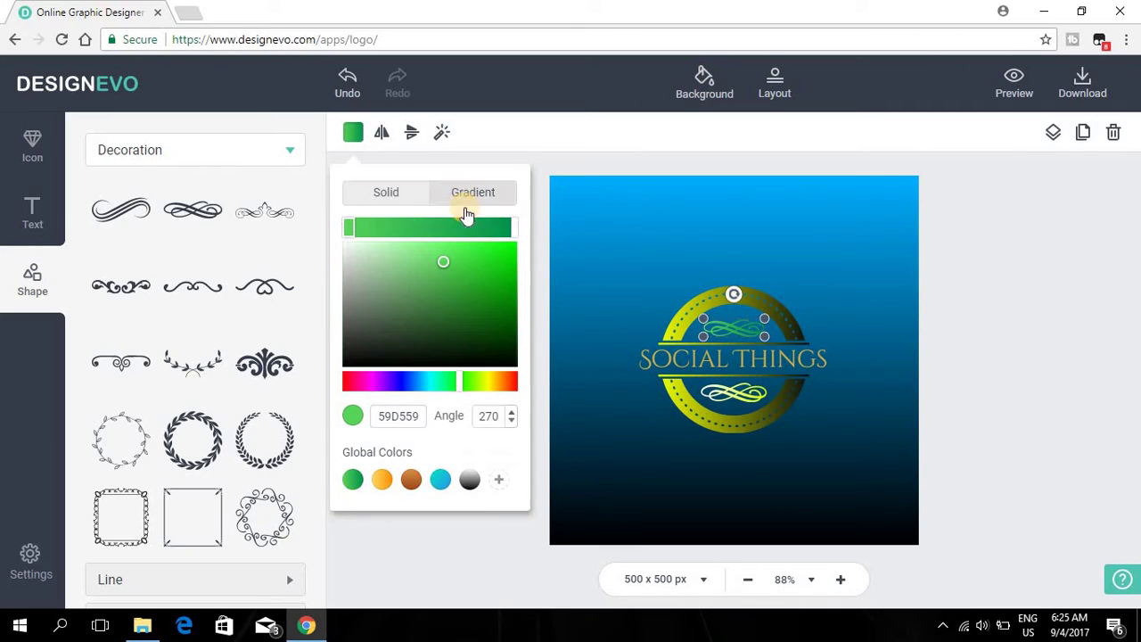
{"action": "left_click", "coordinate": [491, 381]}
{"action": "mouse_move", "coordinate": [489, 344]}
{"action": "left_mouse_down"}
{"action": "mouse_move", "coordinate": [580, 340]}
{"action": "mouse_move", "coordinate": [454, 241]}
{"action": "mouse_move", "coordinate": [360, 237]}
{"action": "left_mouse_up"}
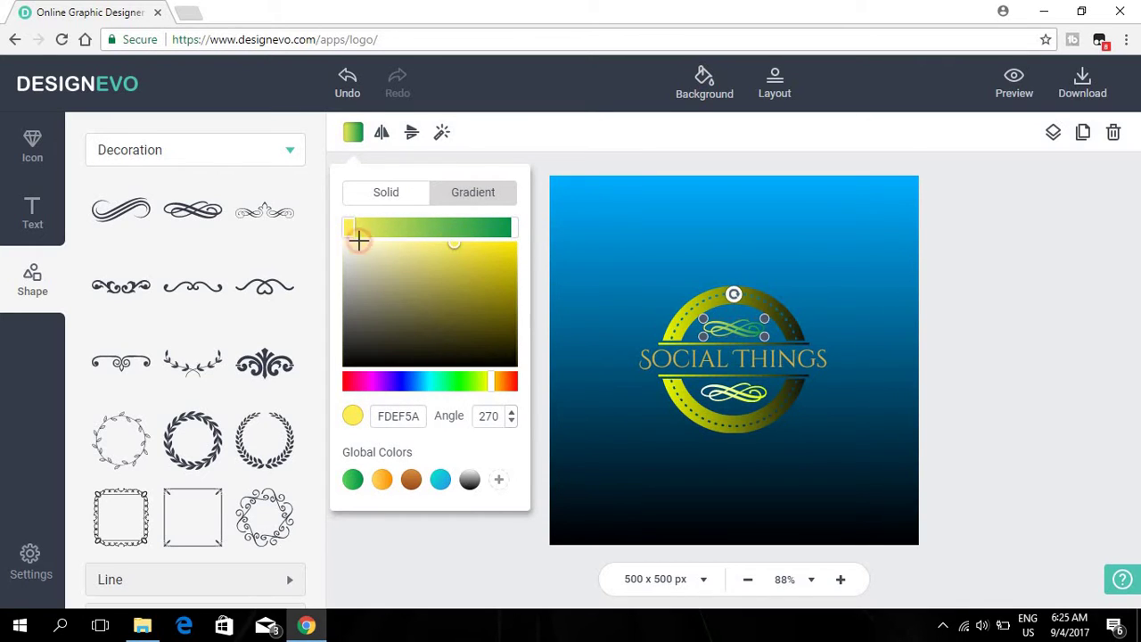
{"action": "left_click", "coordinate": [515, 225]}
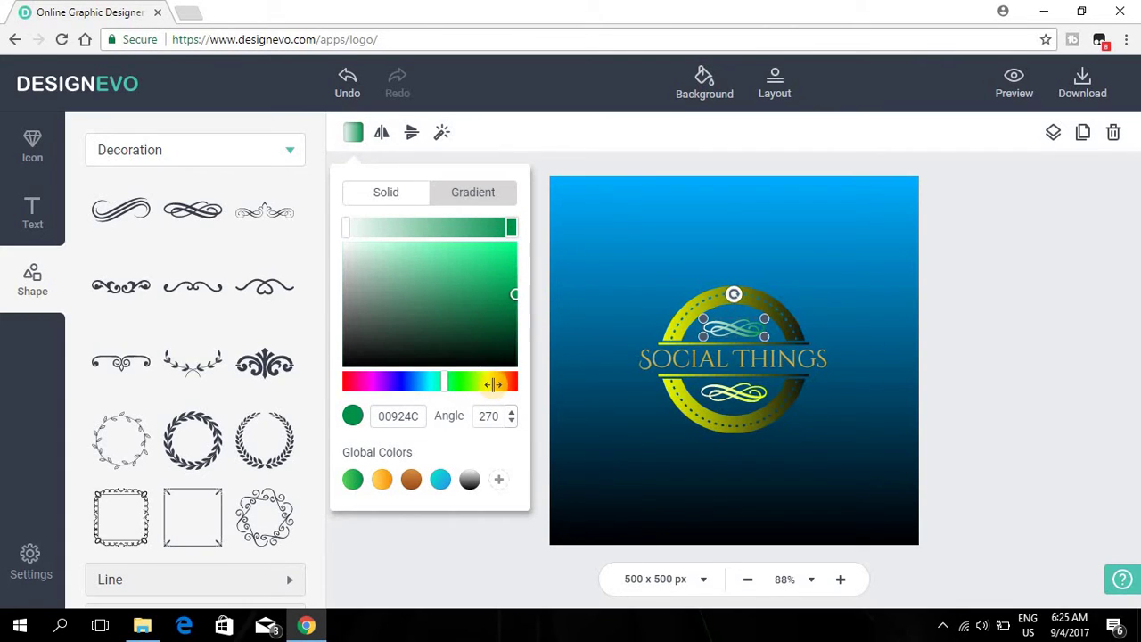
{"action": "left_click", "coordinate": [492, 384]}
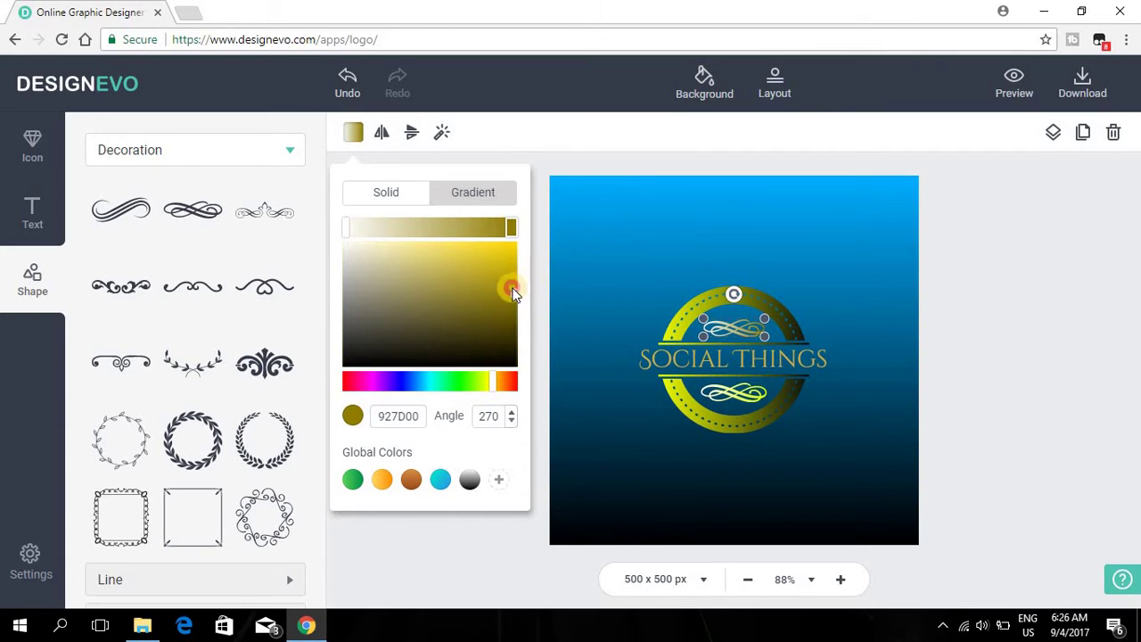
{"action": "left_click_drag", "start_coordinate": [514, 293], "coordinate": [435, 268]}
{"action": "left_click", "coordinate": [475, 301]}
{"action": "left_click", "coordinate": [586, 459]}
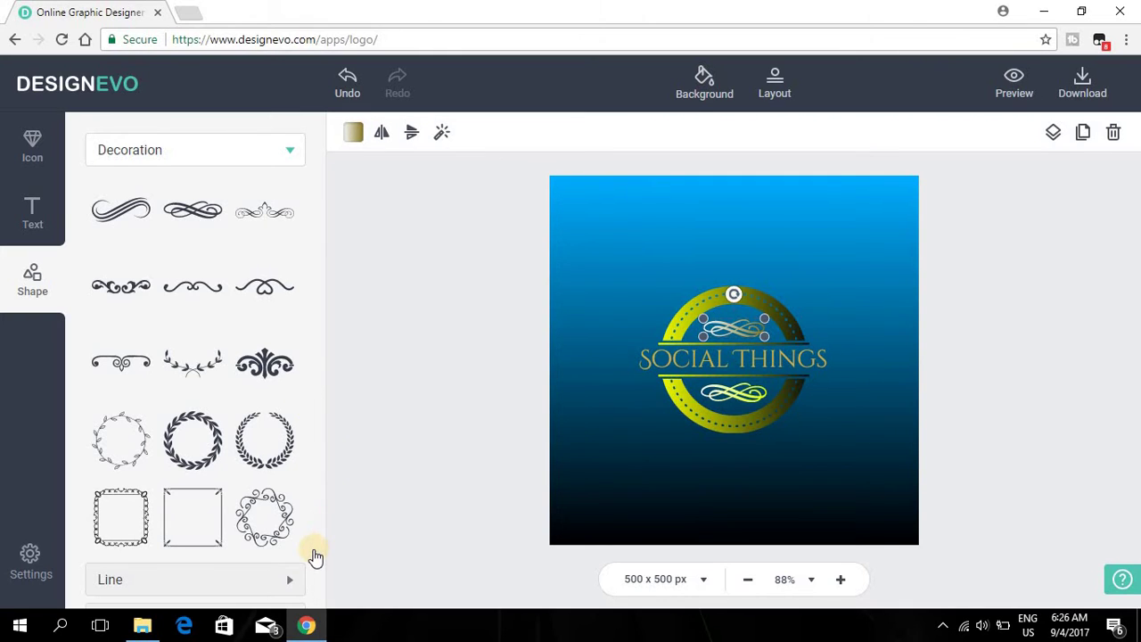
{"action": "scroll", "coordinate": [294, 557], "scroll_direction": "down", "scroll_amount": 1}
{"action": "left_click", "coordinate": [258, 540]}
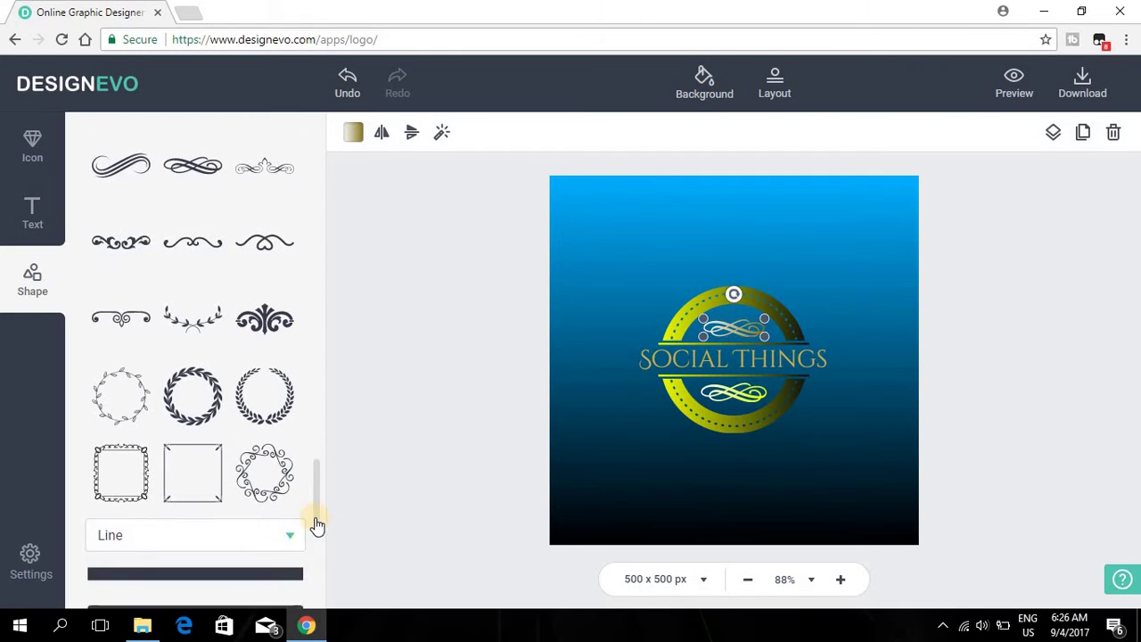
{"action": "mouse_move", "coordinate": [217, 437]}
{"action": "left_mouse_down"}
{"action": "mouse_move", "coordinate": [747, 495]}
{"action": "mouse_move", "coordinate": [638, 368]}
{"action": "left_mouse_up"}
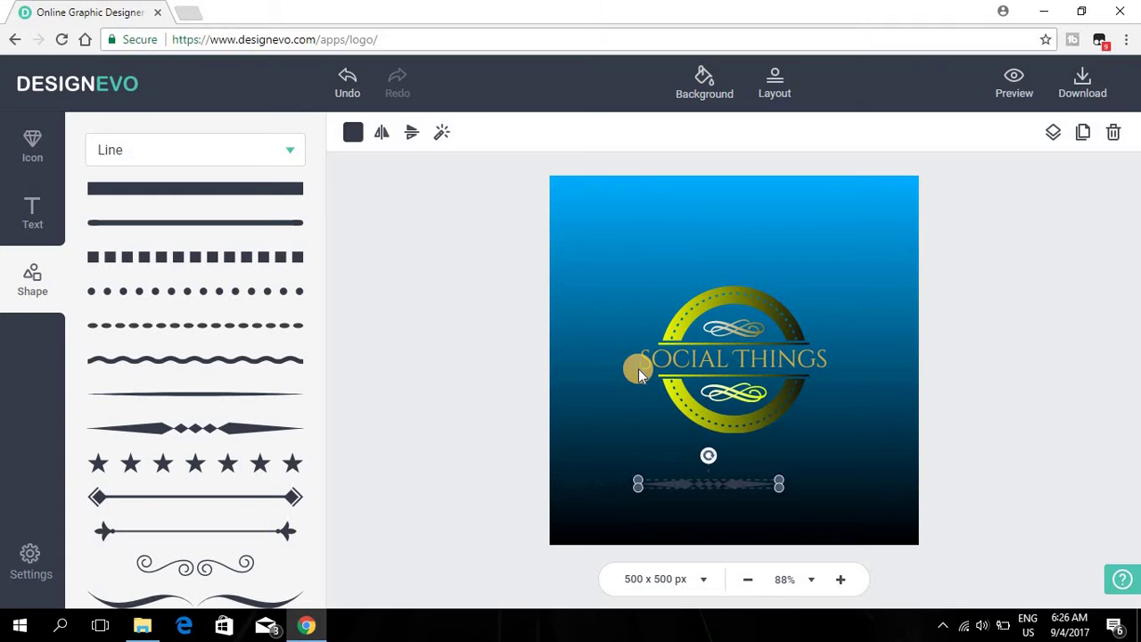
{"action": "key", "text": "Delete"}
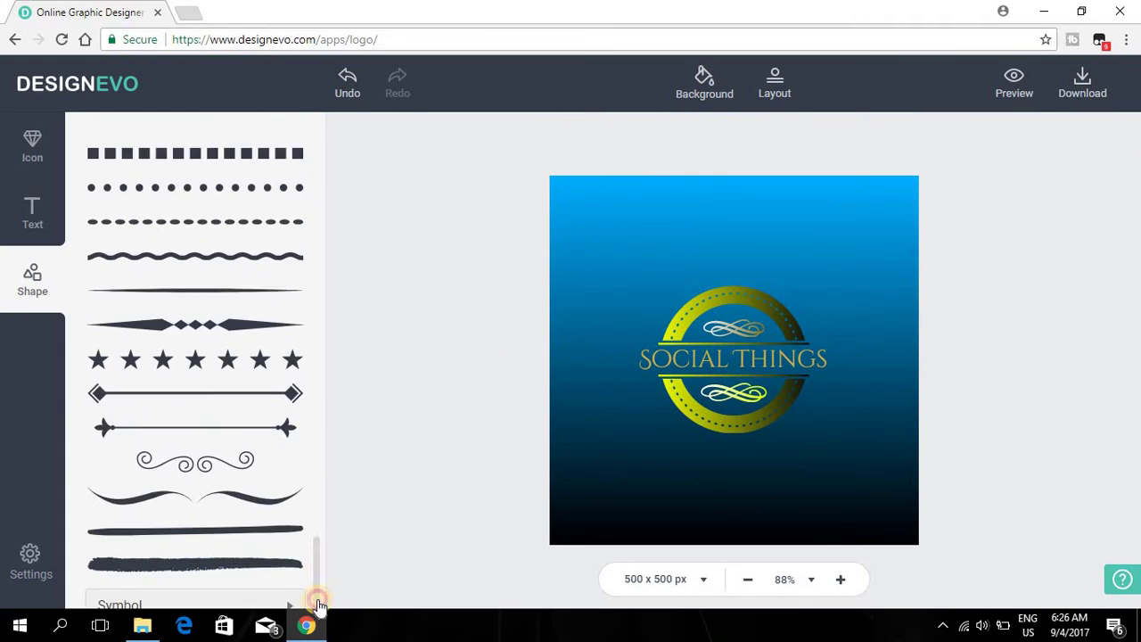
{"action": "left_click_drag", "start_coordinate": [316, 563], "coordinate": [308, 620]}
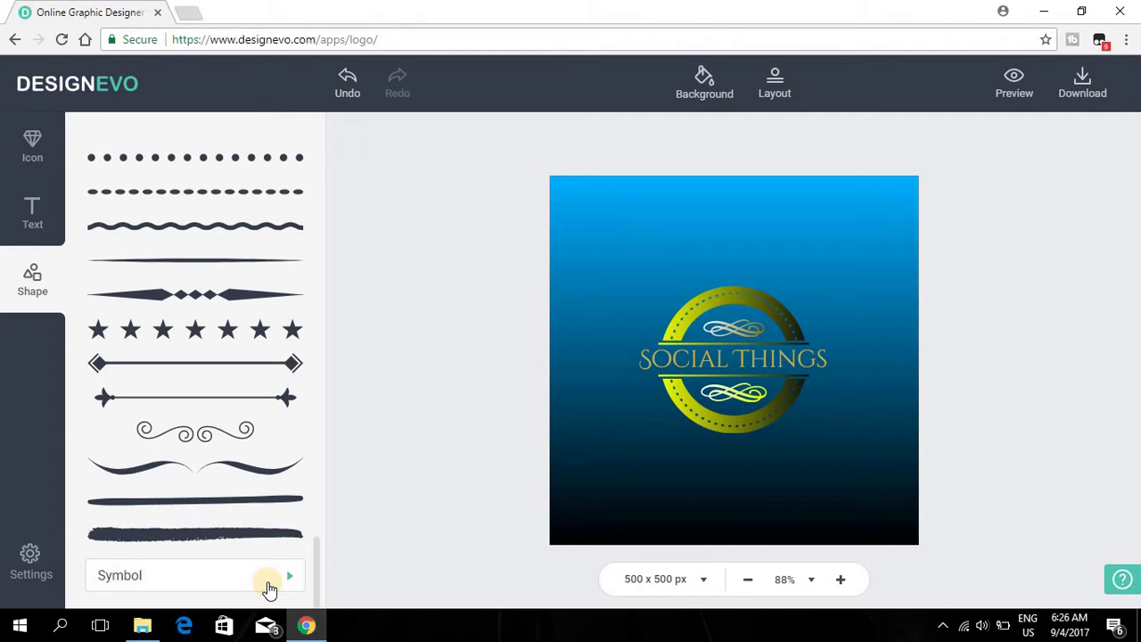
{"action": "scroll", "coordinate": [269, 588], "scroll_direction": "down", "scroll_amount": 3}
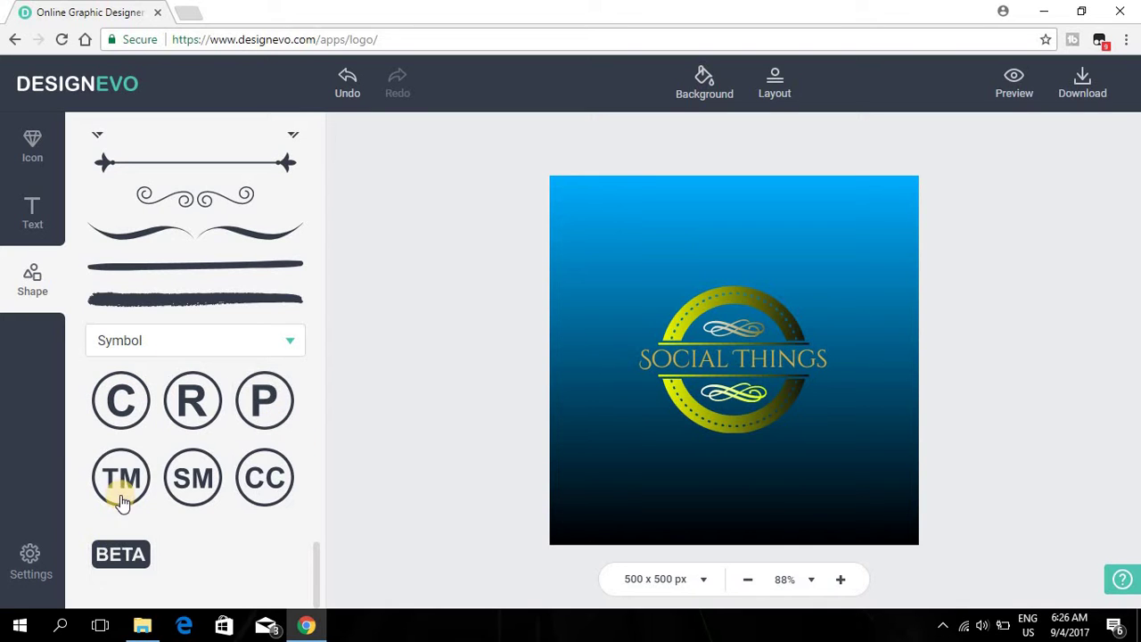
{"action": "left_click_drag", "start_coordinate": [316, 578], "coordinate": [305, 161]}
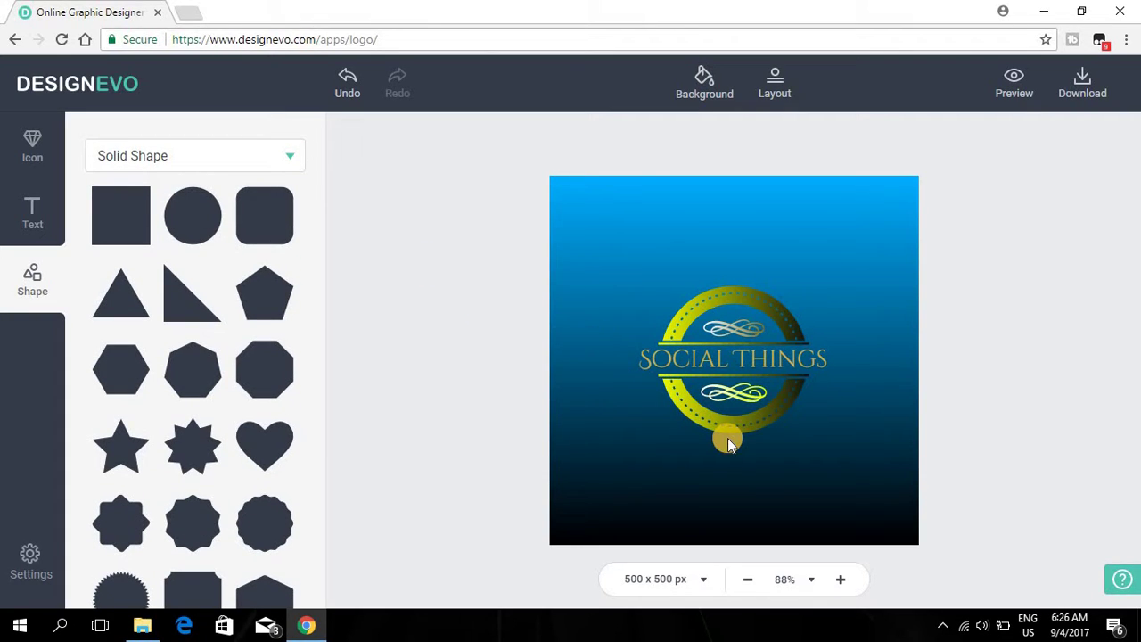
{"action": "left_click", "coordinate": [756, 325]}
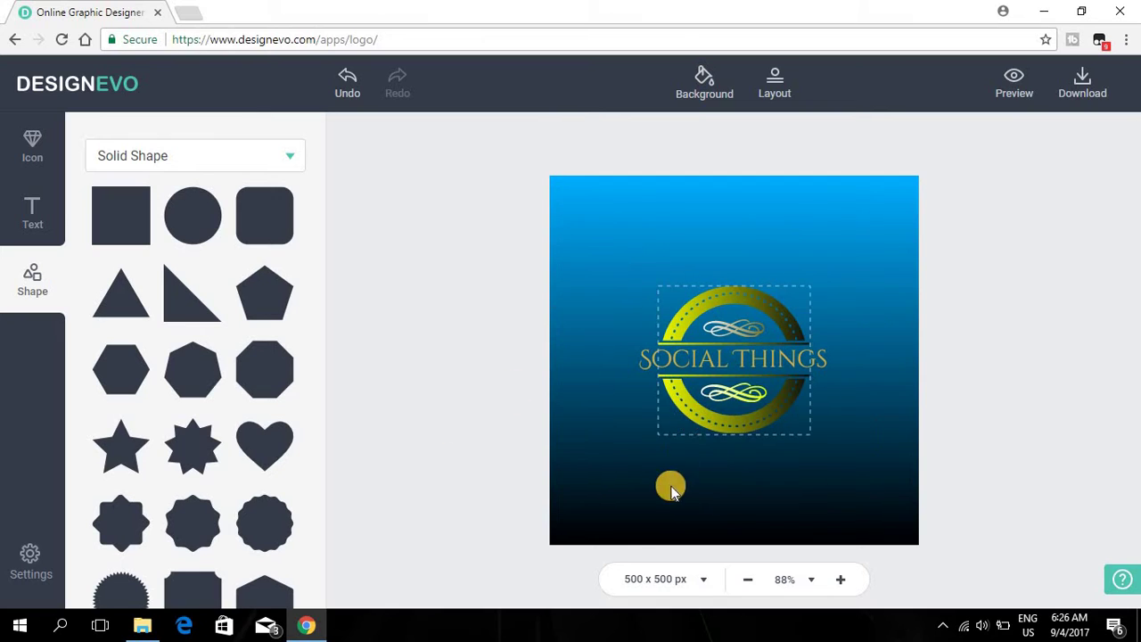
{"action": "left_click", "coordinate": [658, 538]}
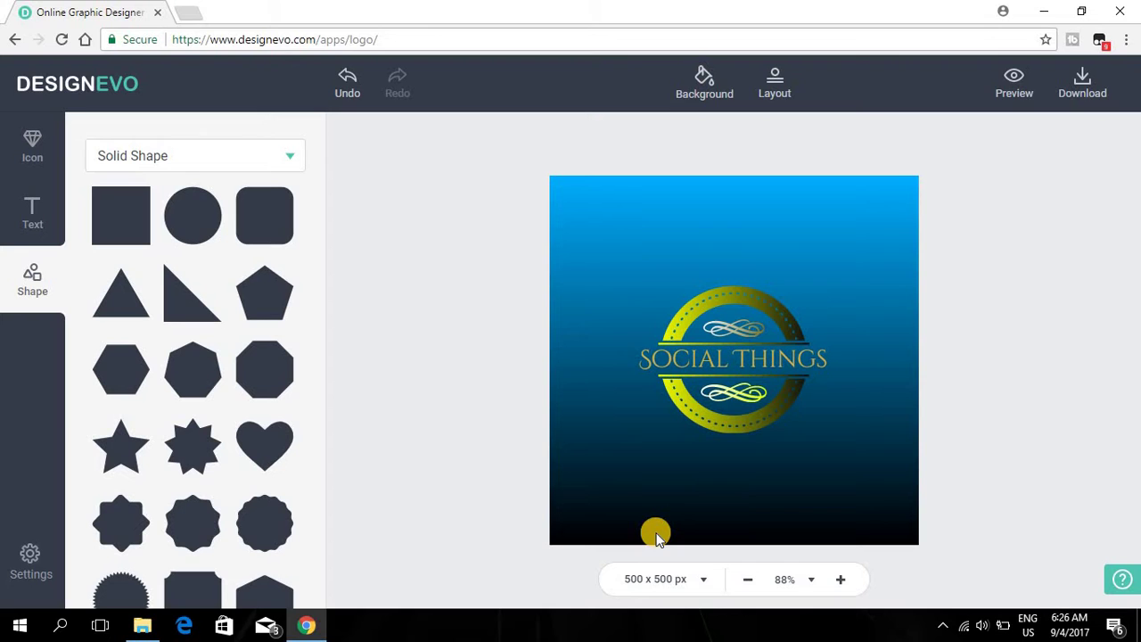
{"action": "left_click", "coordinate": [1021, 82]}
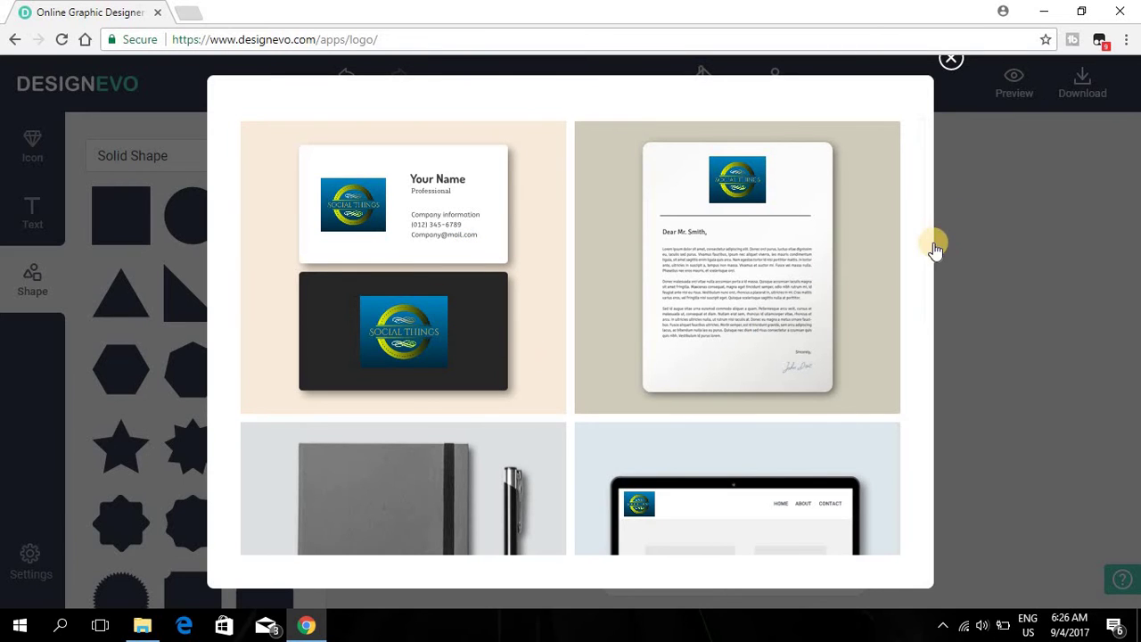
{"action": "left_click", "coordinate": [958, 377]}
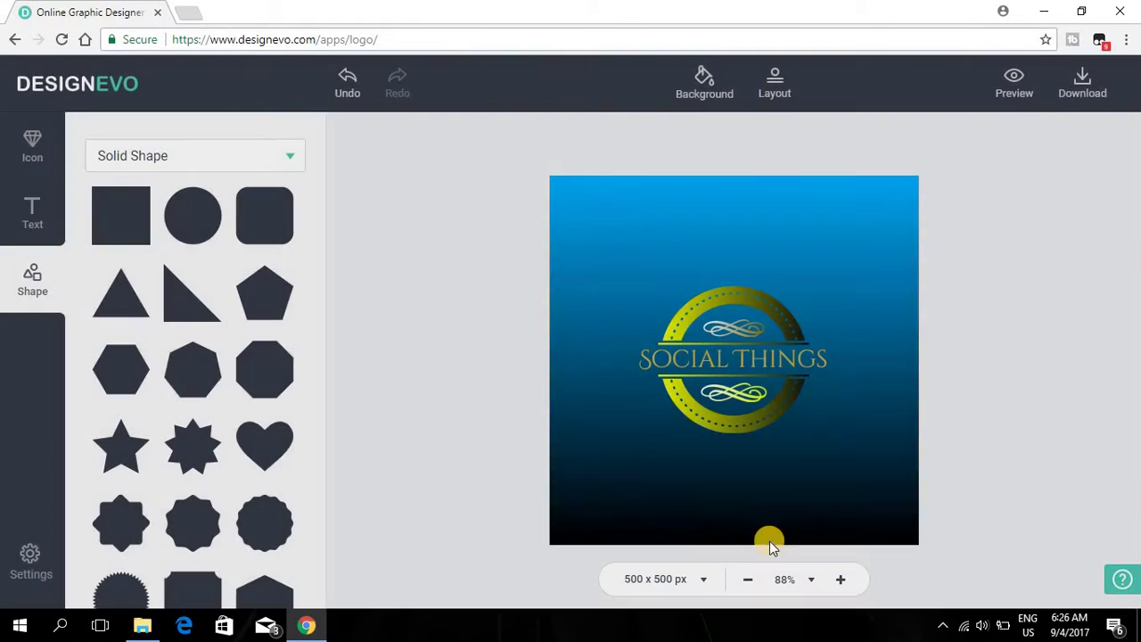
{"action": "left_click", "coordinate": [984, 87]}
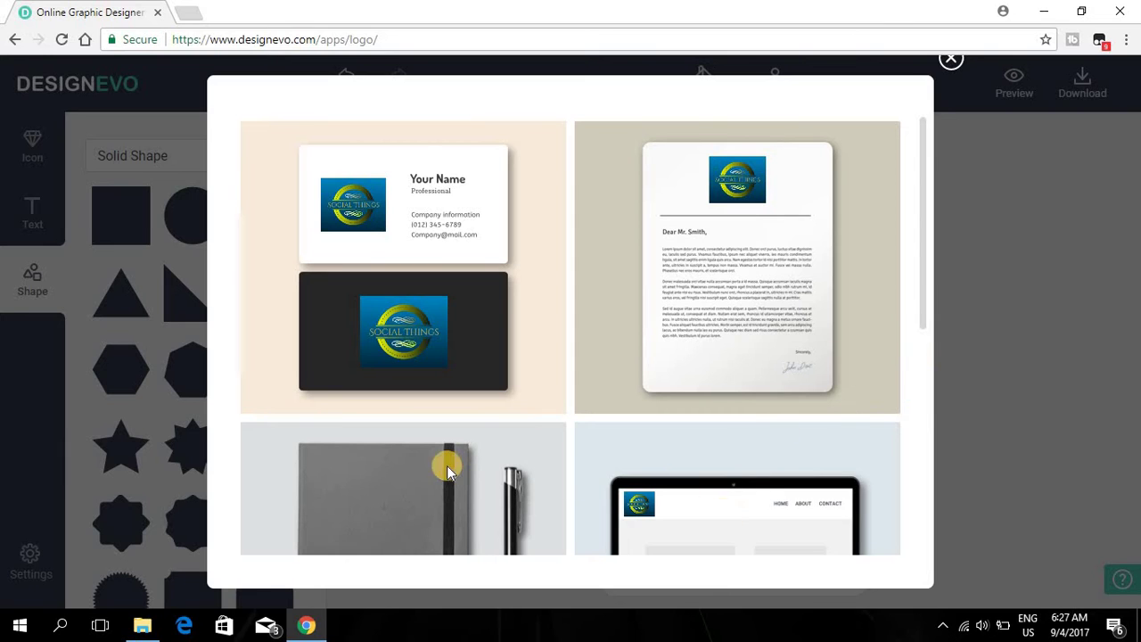
{"action": "left_click", "coordinate": [953, 63]}
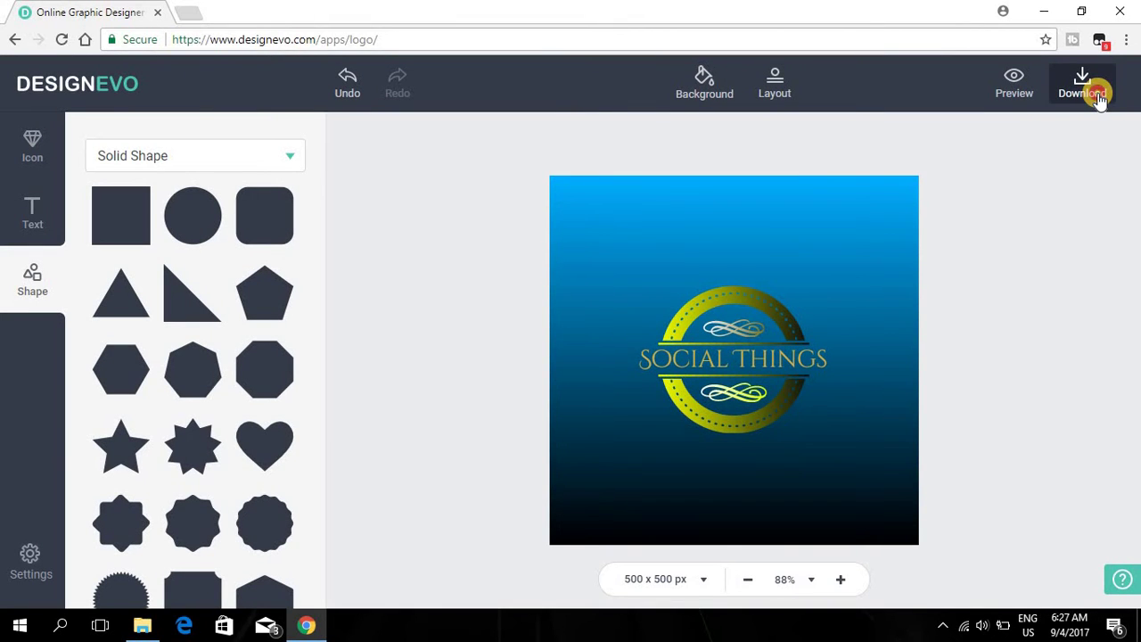
Download the SOCIAL THINGS logo as designevo (2).zip, accepting the credit terms.
{"action": "left_click", "coordinate": [1099, 97]}
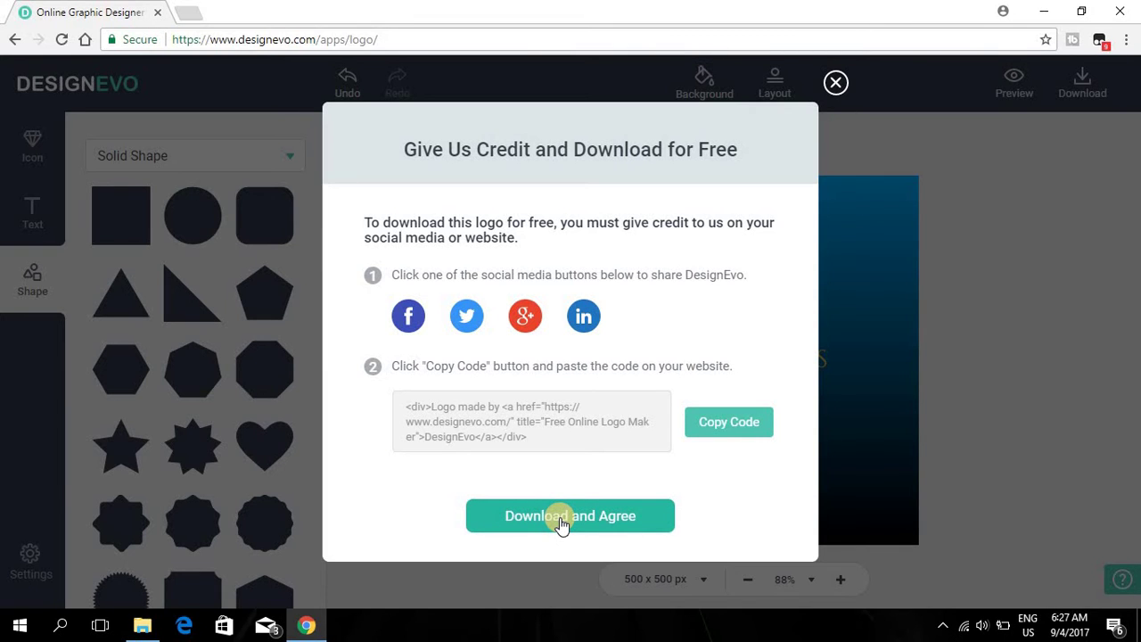
{"action": "left_click", "coordinate": [562, 520]}
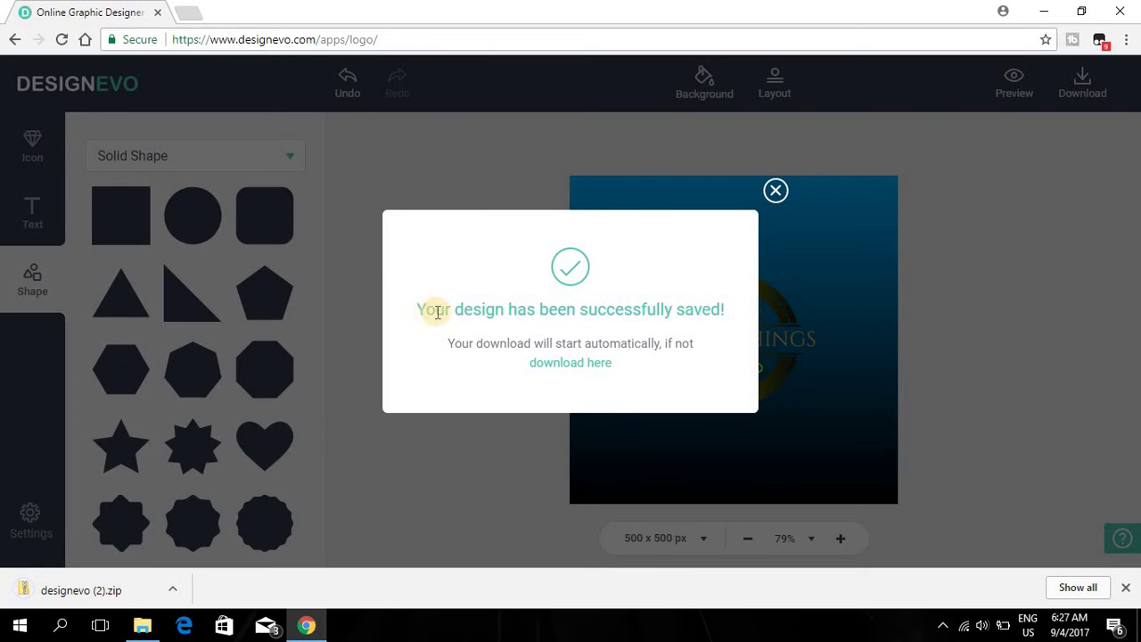
{"action": "left_click", "coordinate": [775, 194]}
Show the downloaded designevo (2).zip in a maximized Downloads folder.
{"action": "left_click", "coordinate": [163, 594]}
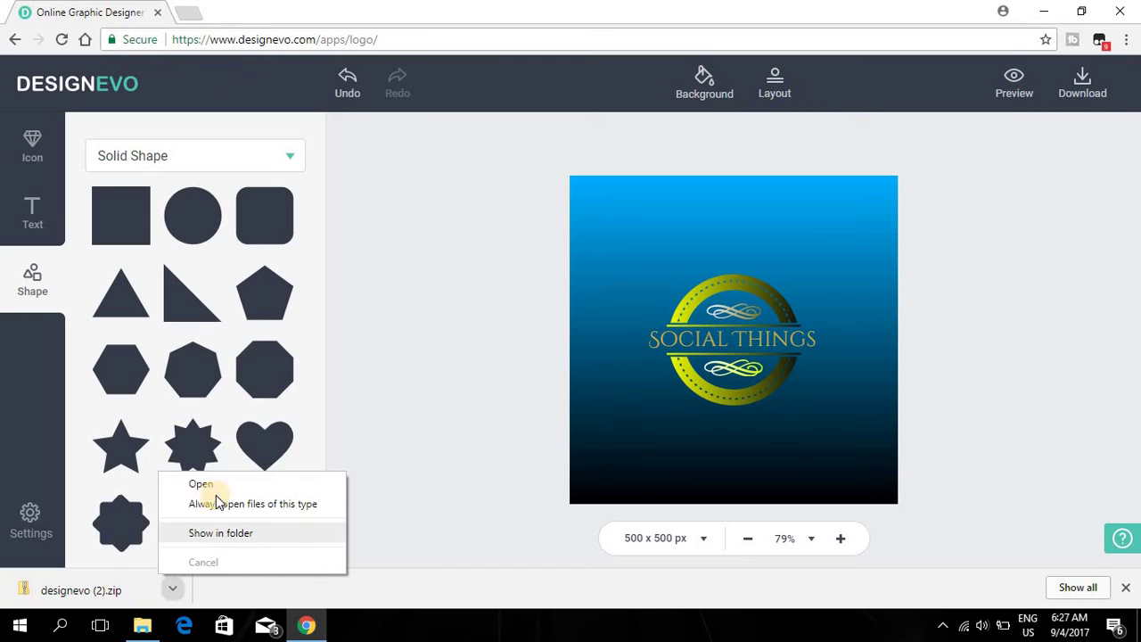
{"action": "left_click", "coordinate": [221, 532]}
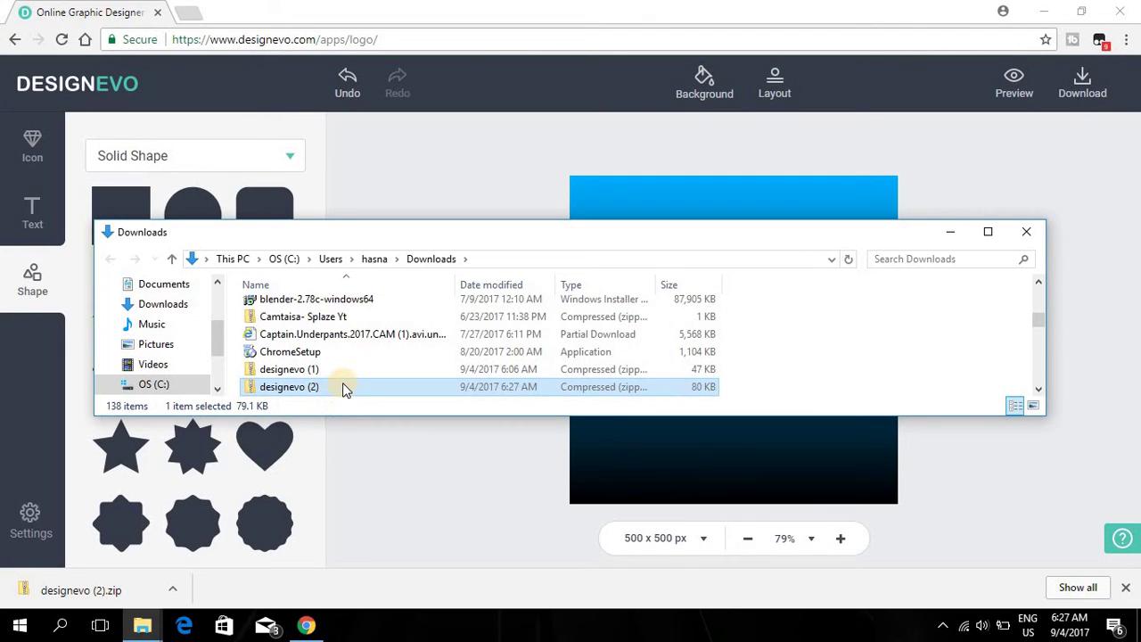
{"action": "left_click", "coordinate": [987, 231]}
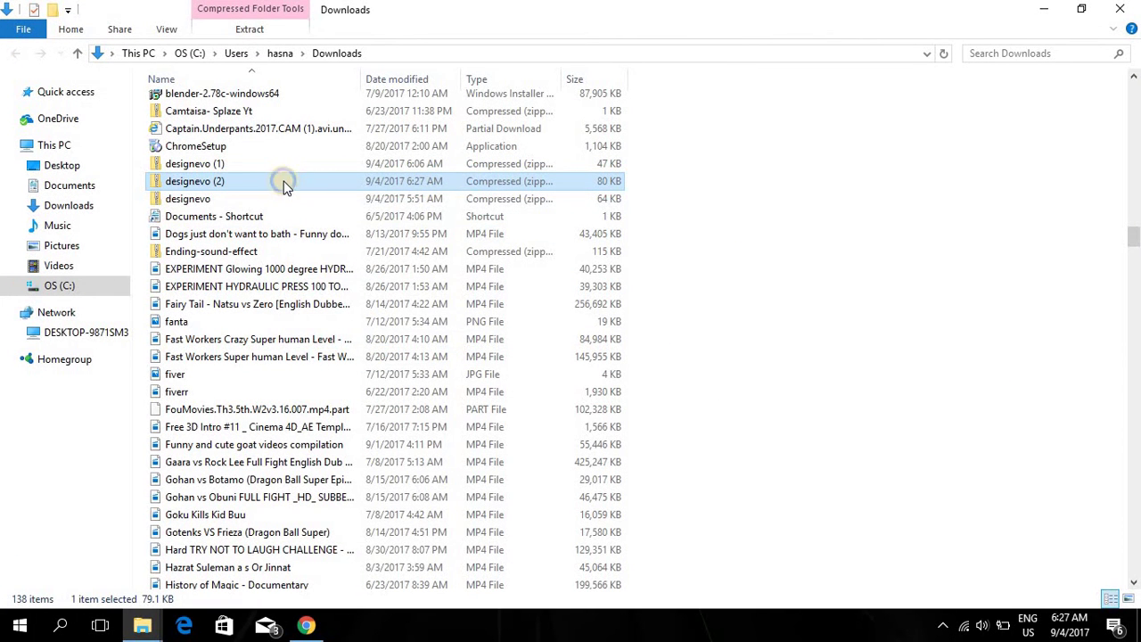
Extract designevo (2).zip into its own designevo (2) folder.
{"action": "right_click", "coordinate": [283, 183]}
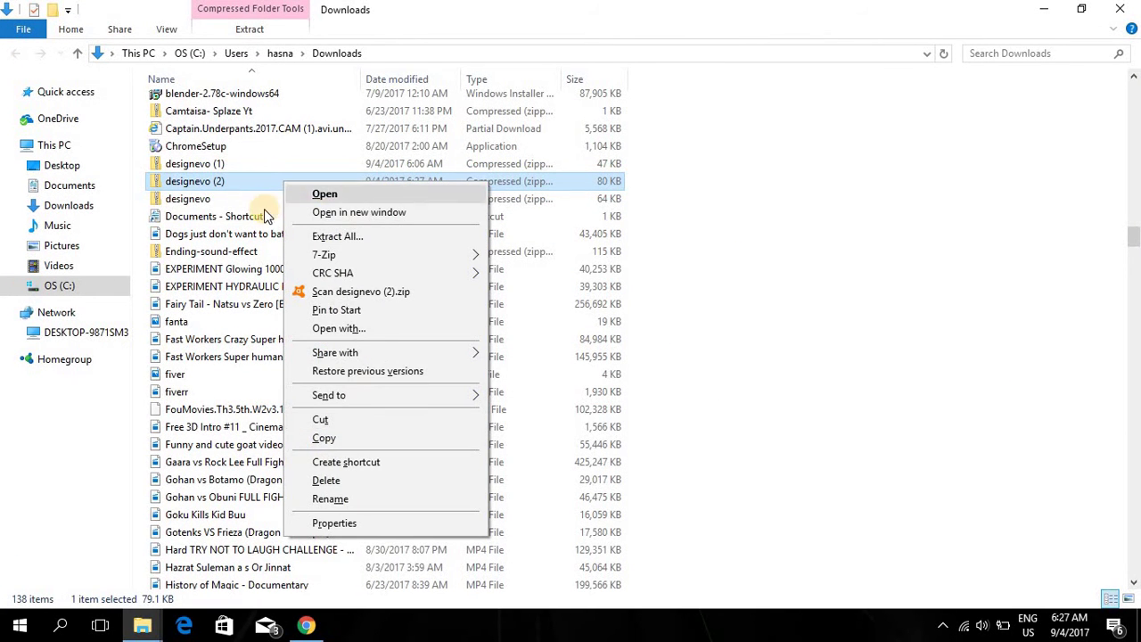
{"action": "left_click", "coordinate": [368, 237]}
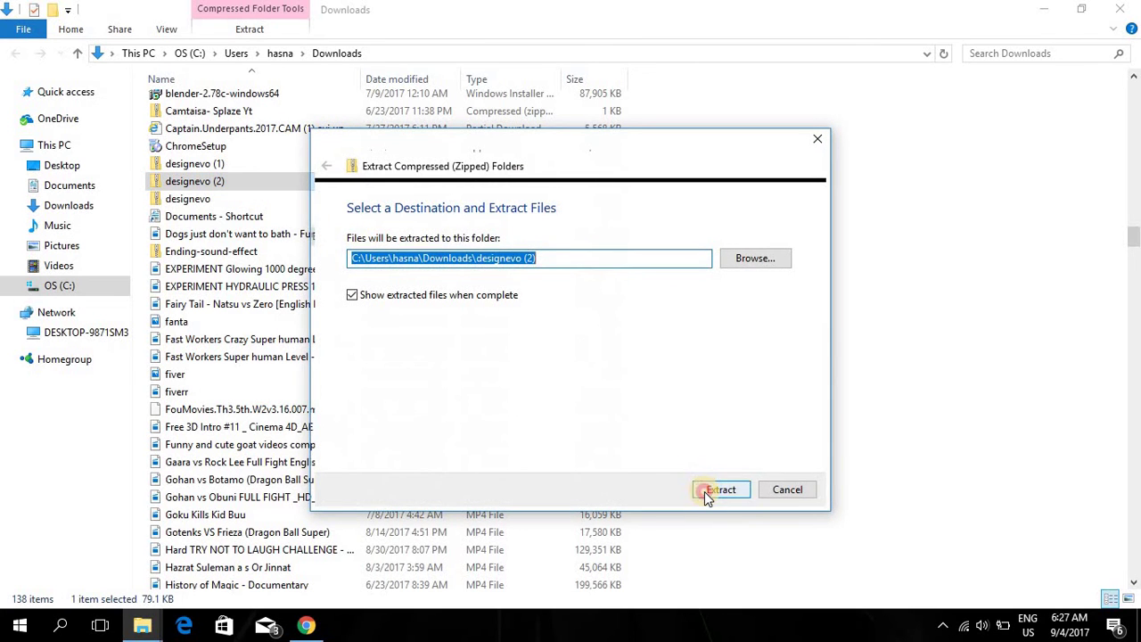
{"action": "left_click", "coordinate": [720, 490]}
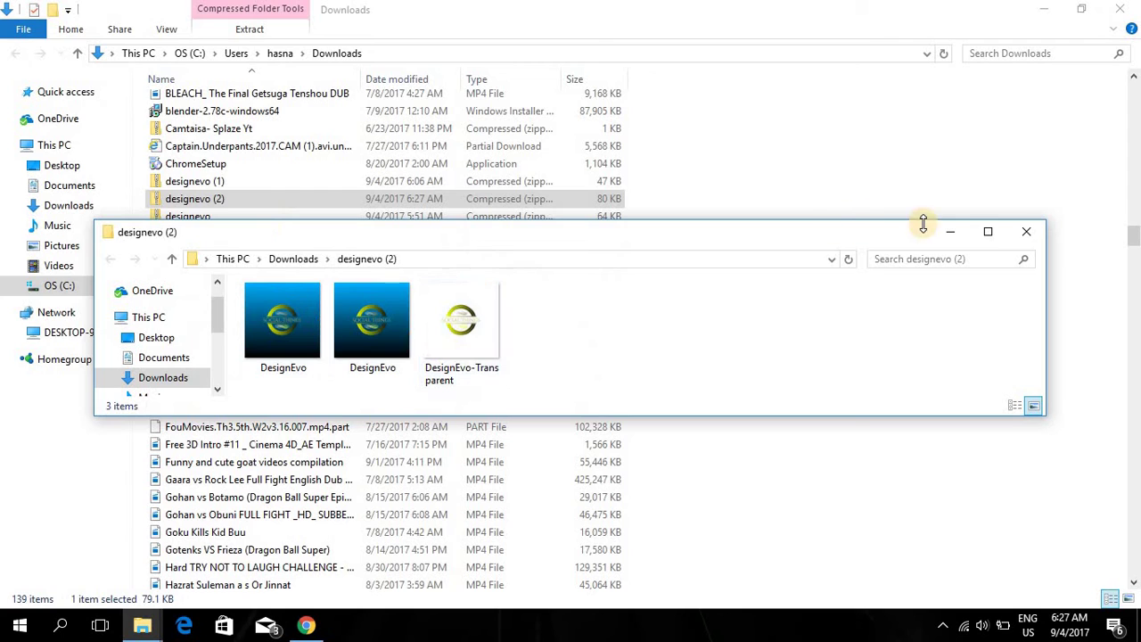
{"action": "left_click", "coordinate": [989, 233]}
Preview the first logo image and the transparent PNG in Photos, then close it.
{"action": "left_click", "coordinate": [190, 135]}
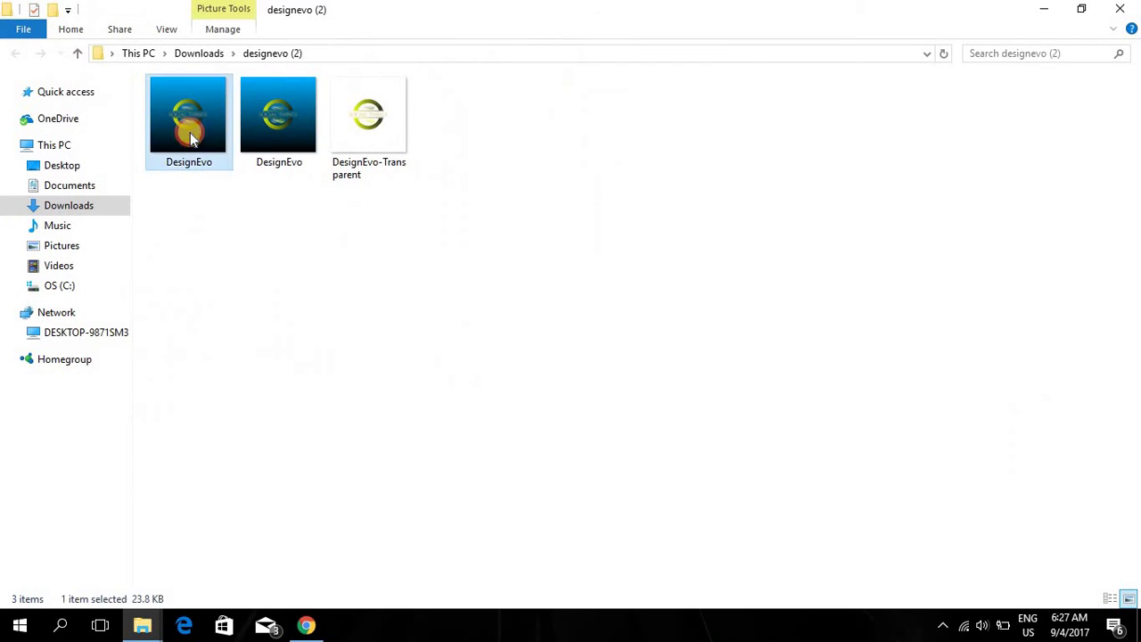
{"action": "double_click", "coordinate": [191, 136]}
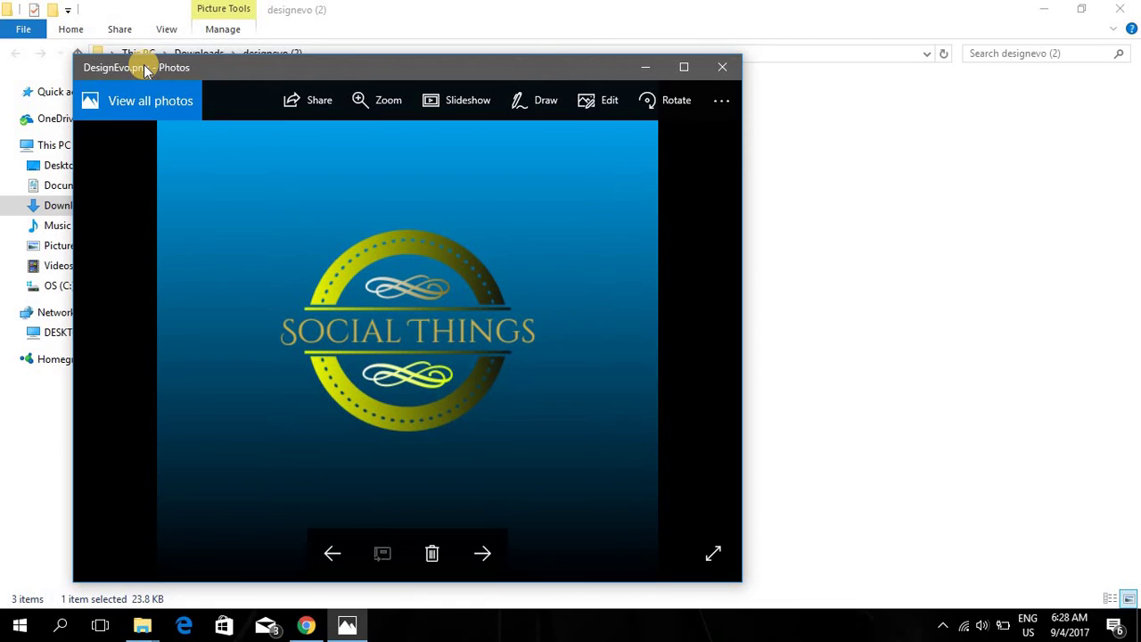
{"action": "key", "text": "Right"}
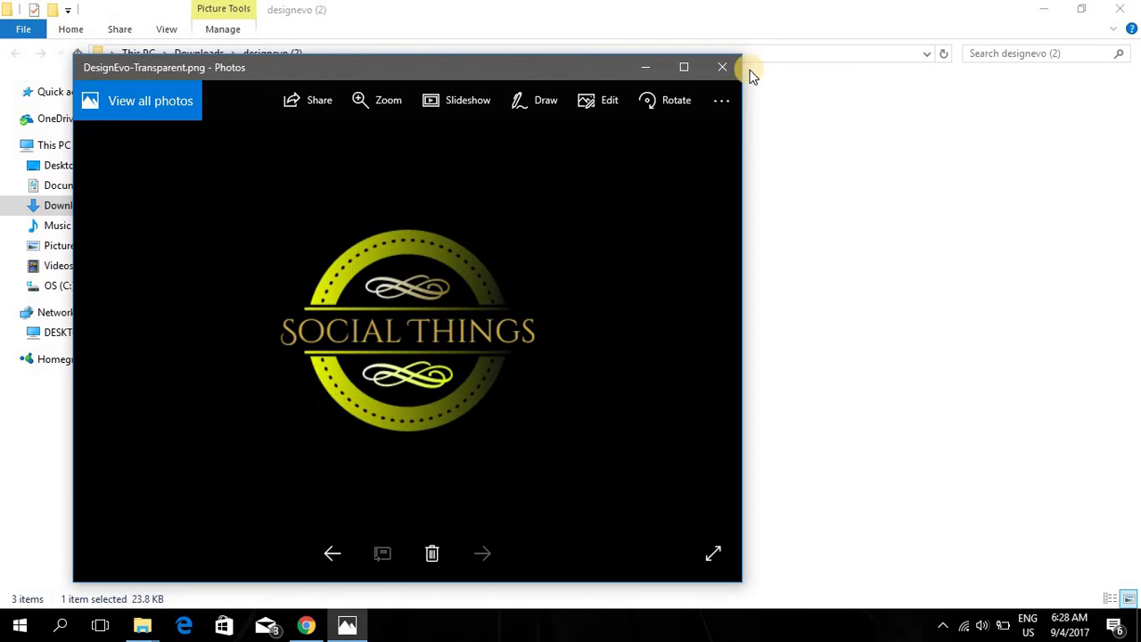
{"action": "left_click", "coordinate": [722, 67]}
Close both Explorer windows and Chrome, confirming Leave on the DesignEvo prompt.
{"action": "left_click", "coordinate": [1119, 9]}
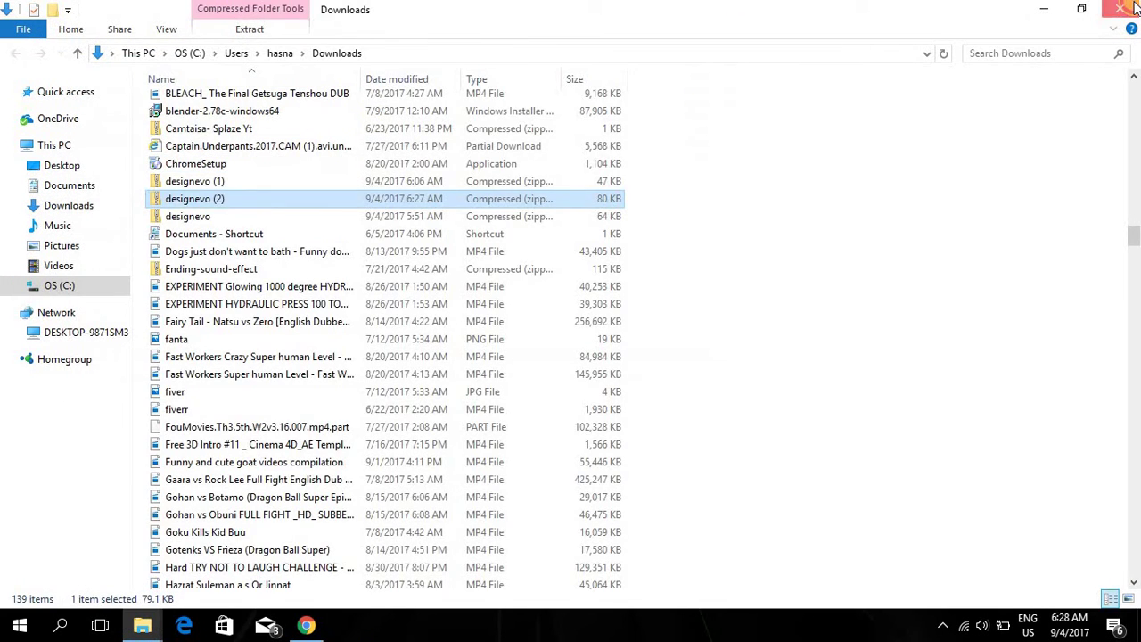
{"action": "left_click", "coordinate": [1120, 9]}
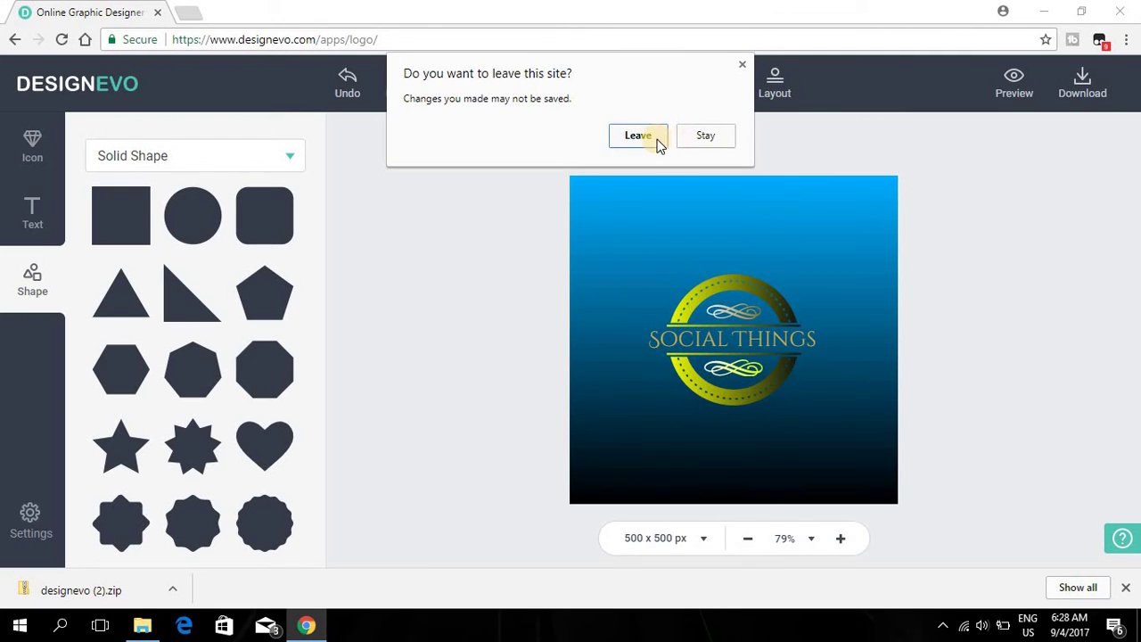
{"action": "left_click", "coordinate": [651, 139]}
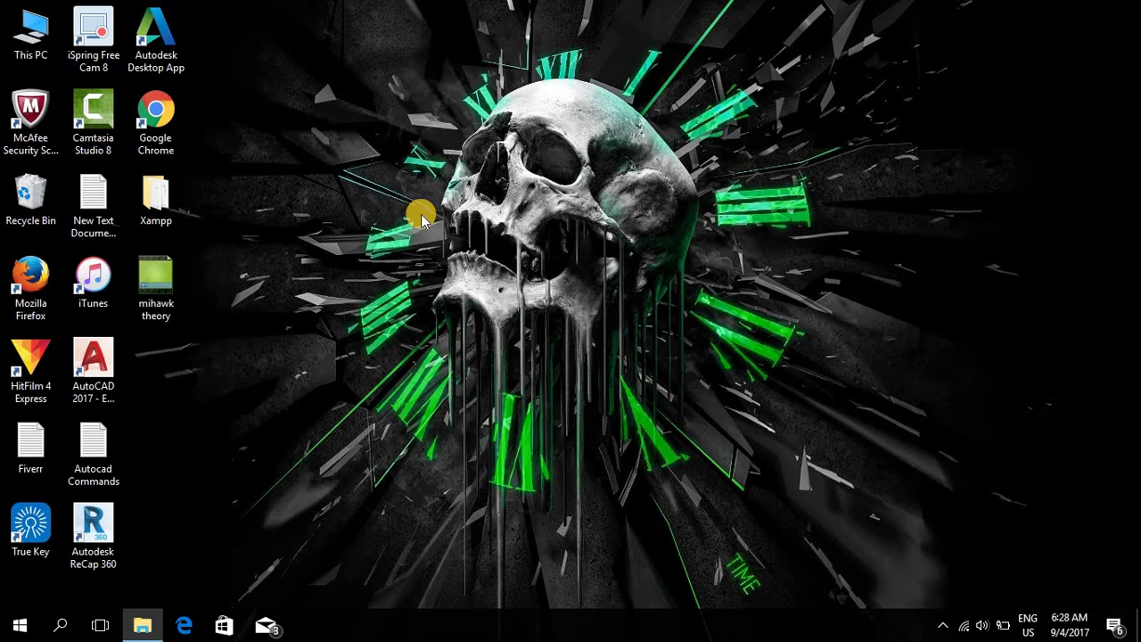